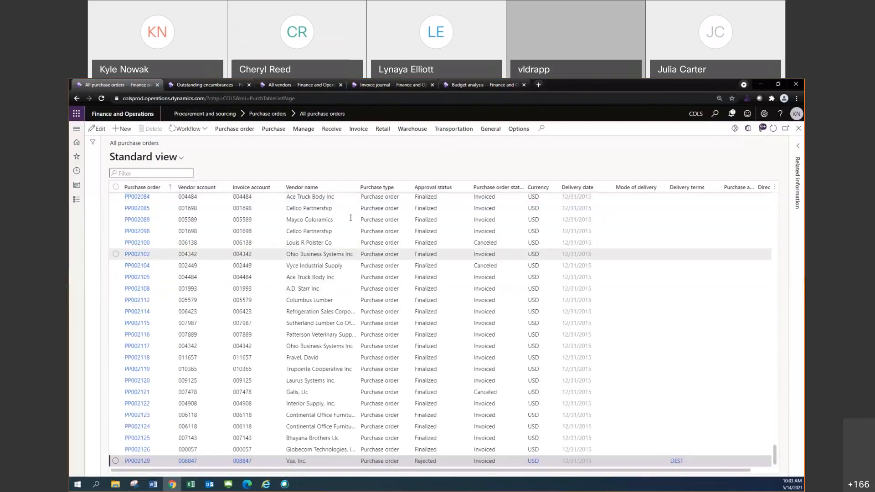
Browse the purchase order list back to the open orders from mid-May 2021
scroll(325, 261, up, 10)
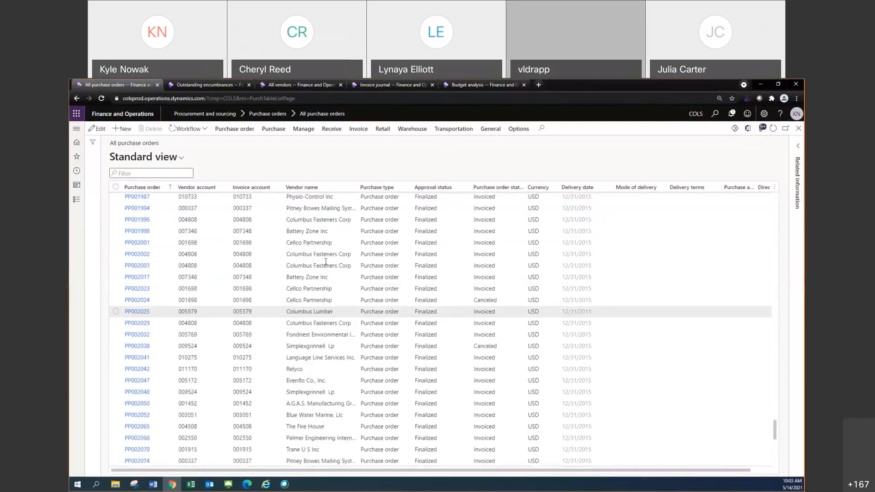
scroll(326, 261, up, 10)
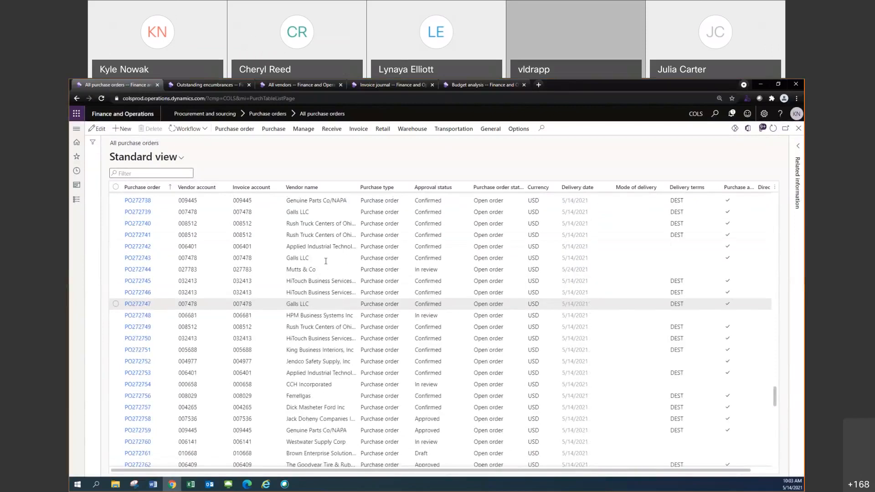
scroll(325, 261, up, 10)
scroll(326, 261, up, 6)
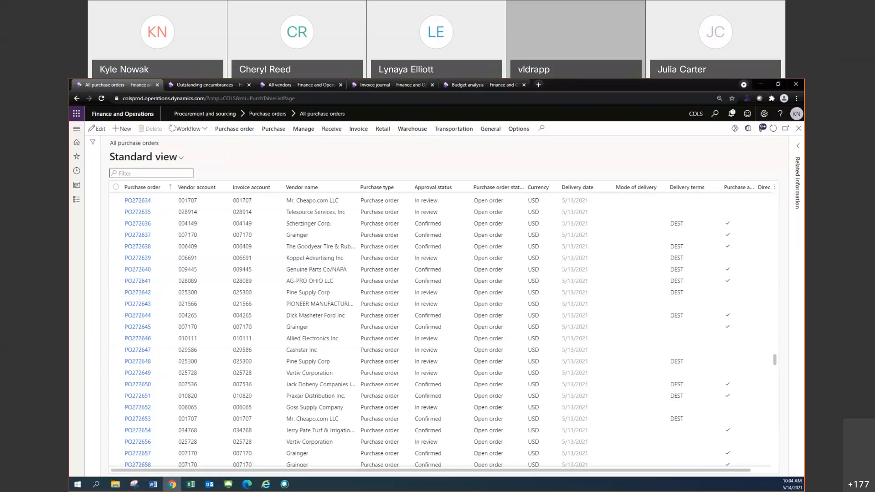
key(alt+Tab)
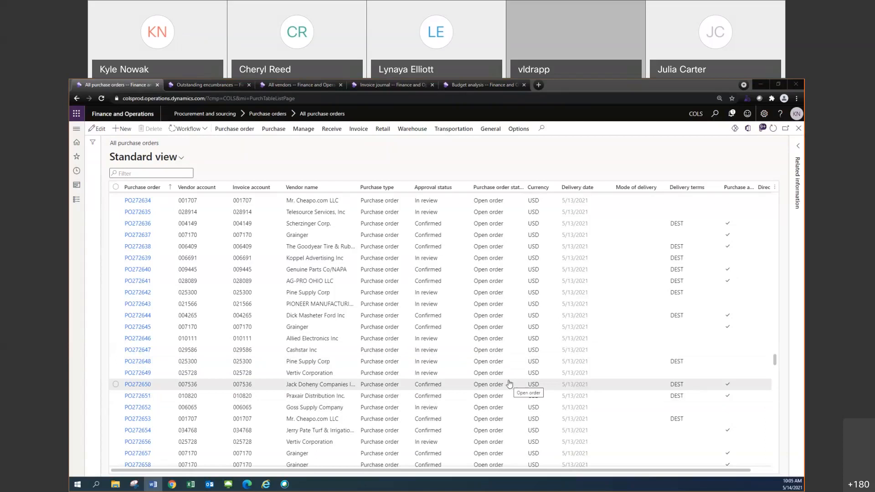
scroll(510, 384, up, 1)
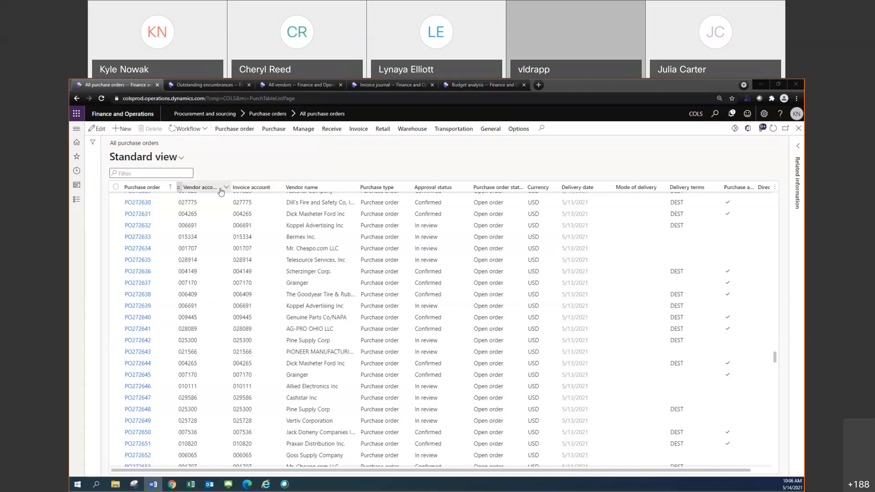
Hide the Invoice account, Currency and Delivery date columns in the purchase order list
right_click(255, 190)
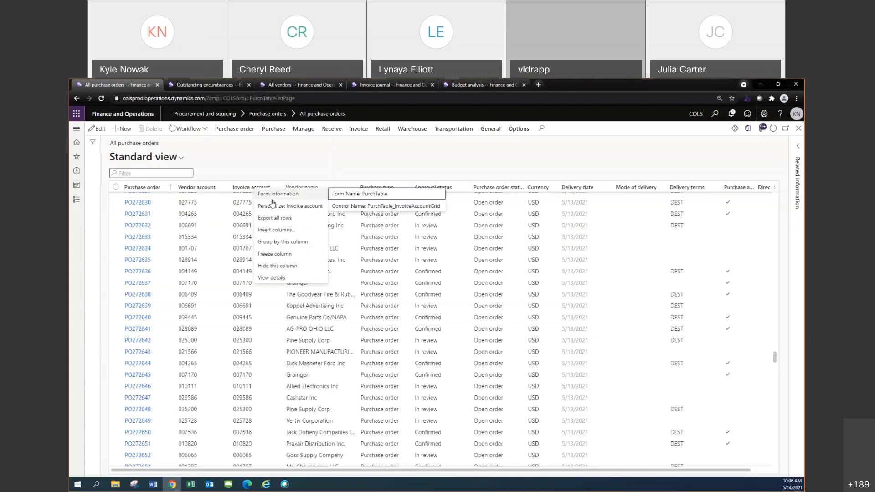
click(272, 265)
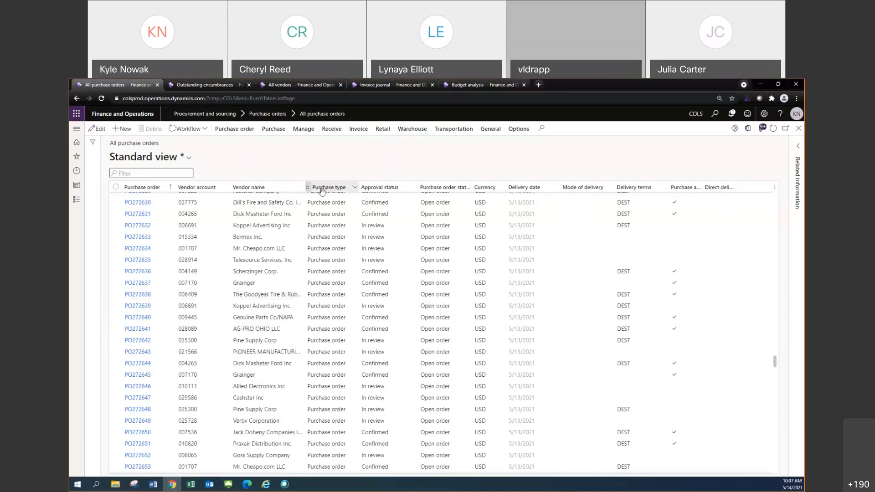
right_click(486, 189)
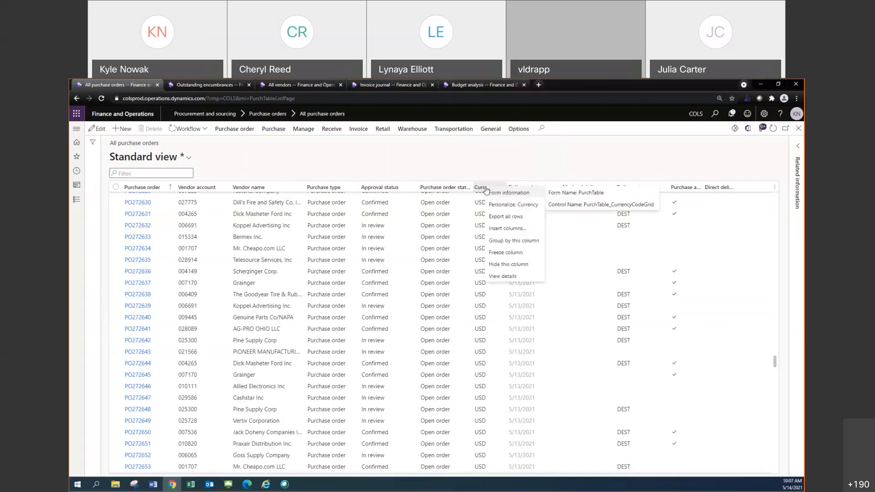
click(500, 265)
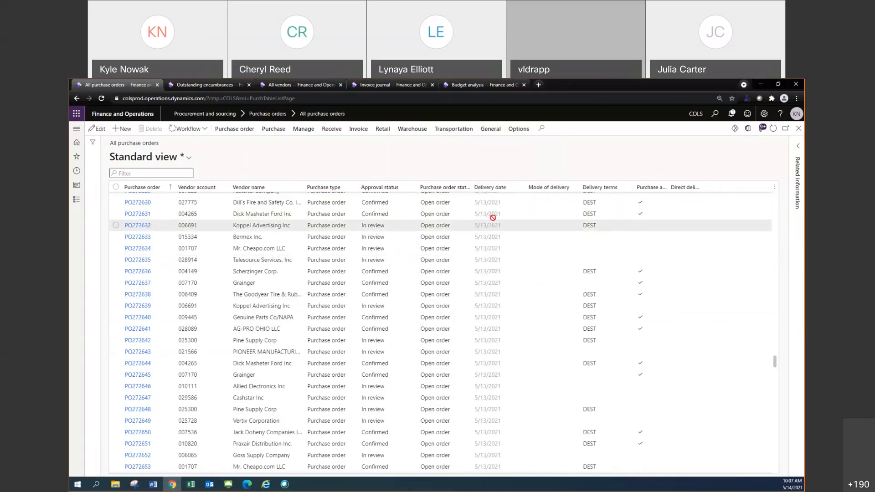
right_click(492, 190)
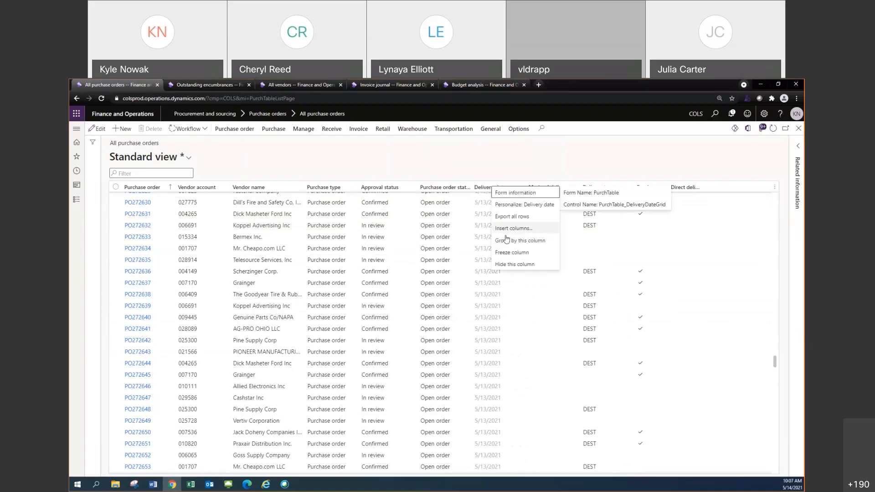
click(503, 265)
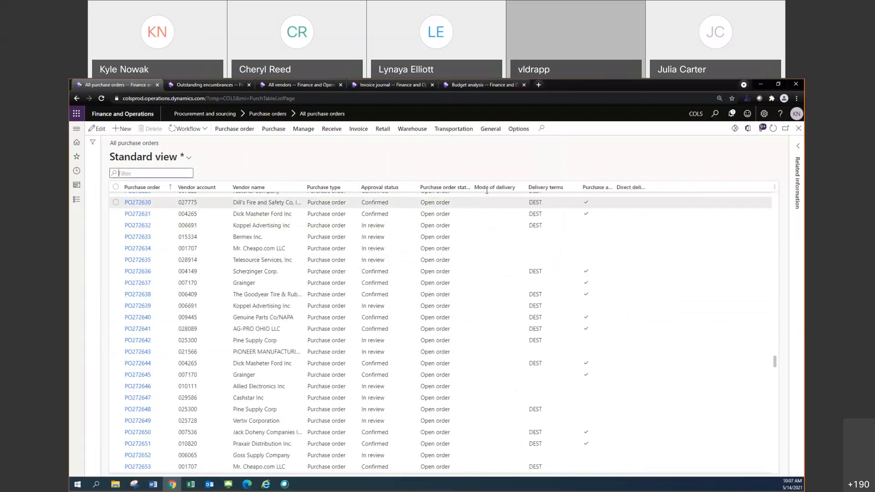
Hide the Mode of delivery and Delivery terms columns in the purchase order list
right_click(494, 188)
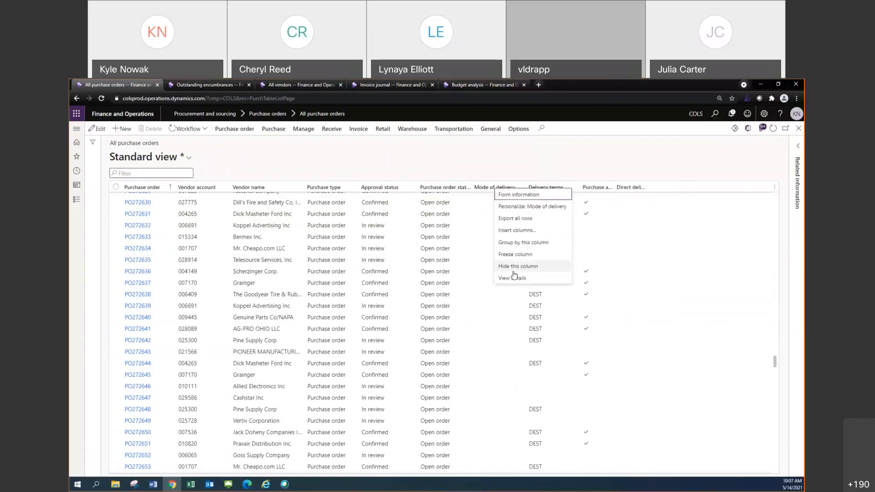
click(508, 246)
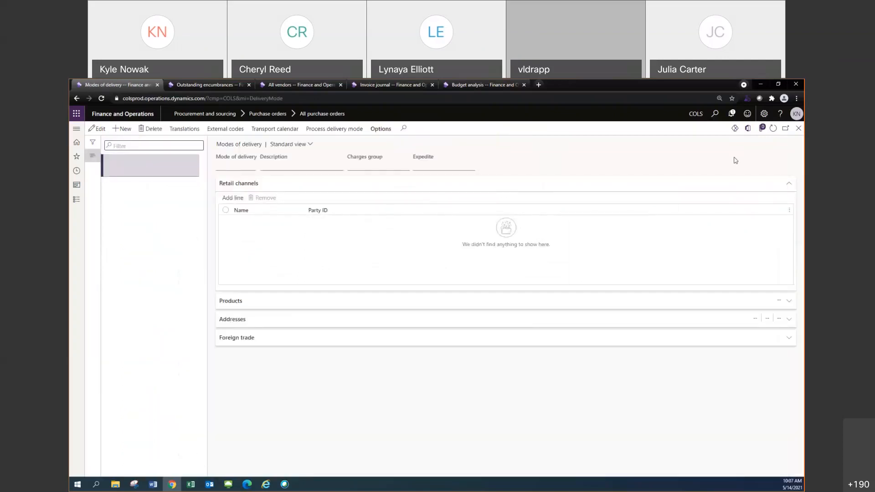
right_click(498, 188)
click(521, 266)
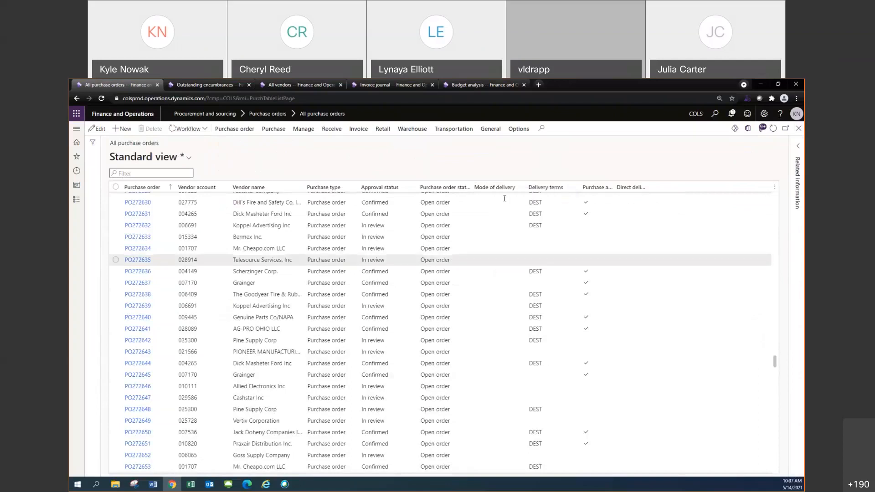
right_click(495, 188)
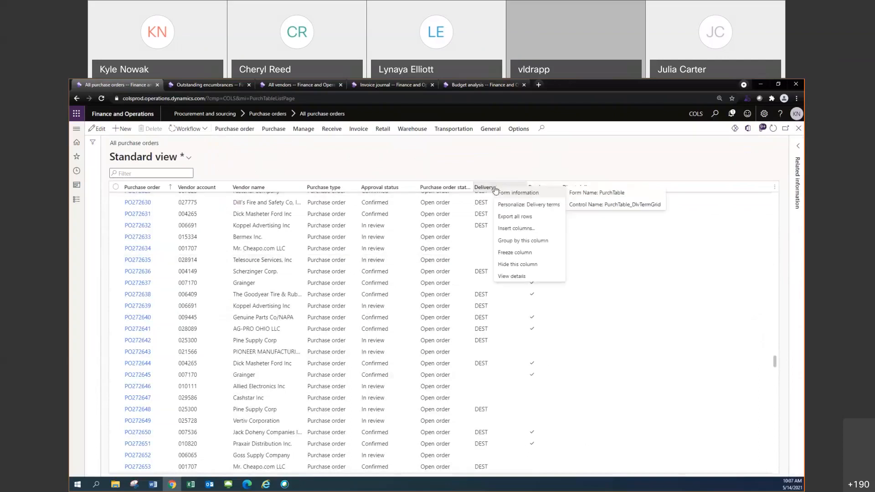
click(515, 261)
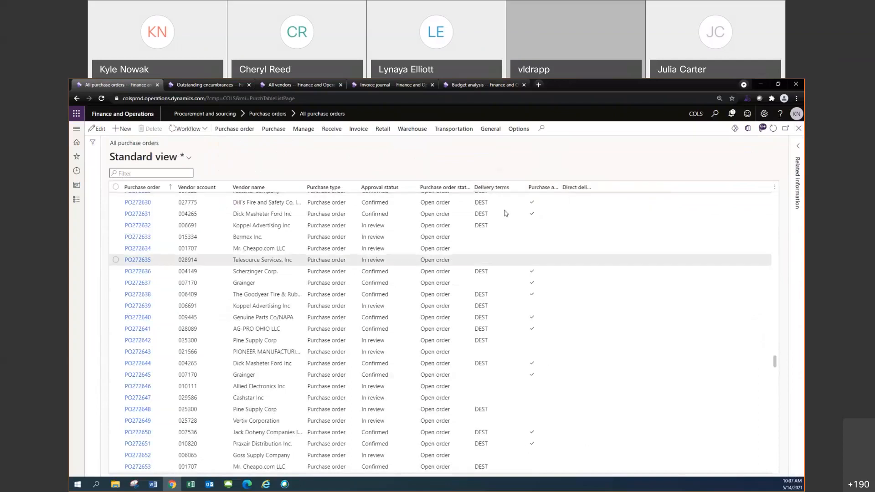
Widen the Purchase agreement column to read its heading, and hide it together with the Direct delivery column
drag(506, 187, 543, 188)
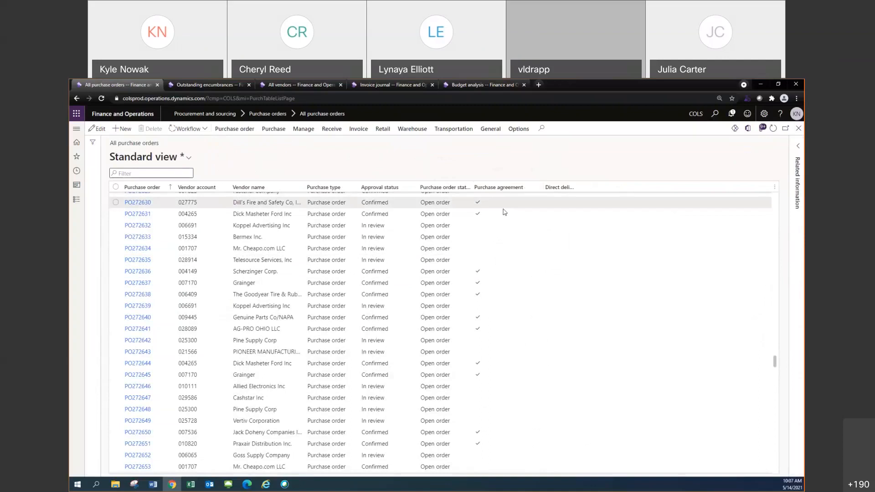
right_click(502, 195)
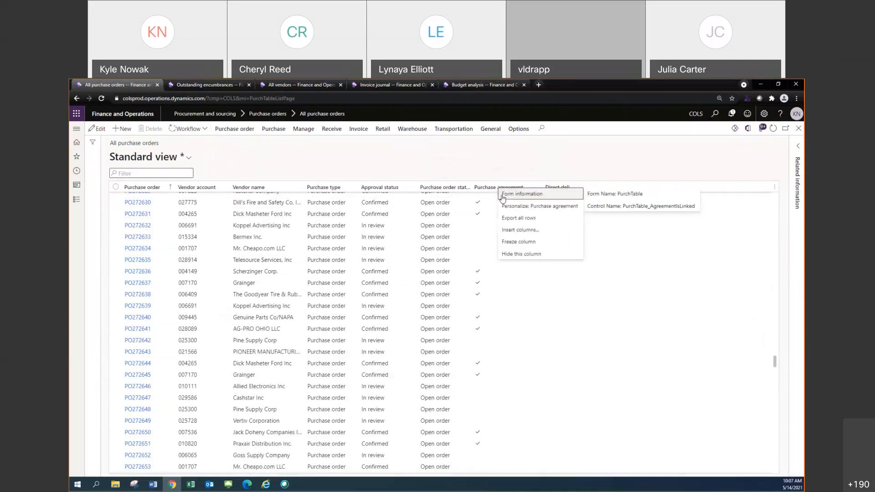
click(516, 256)
right_click(502, 195)
click(515, 264)
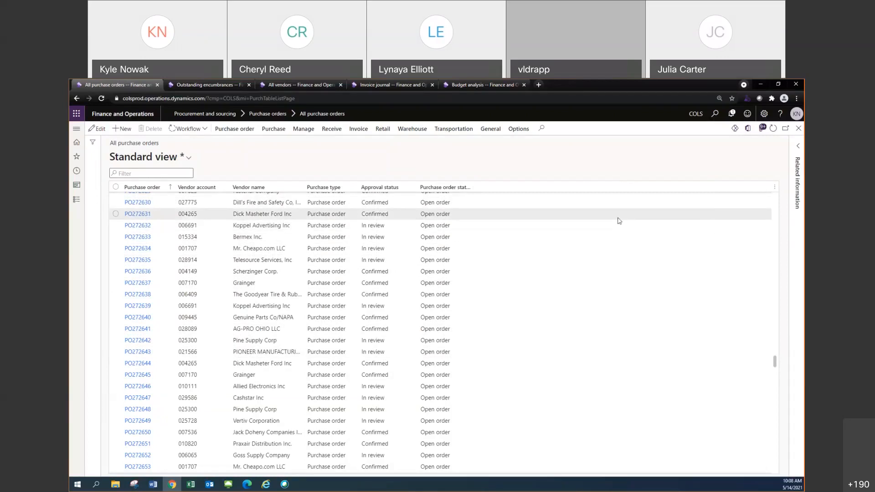
Bring up the fields available for insertion into the purchase order list and sort them alphabetically by field name
click(775, 192)
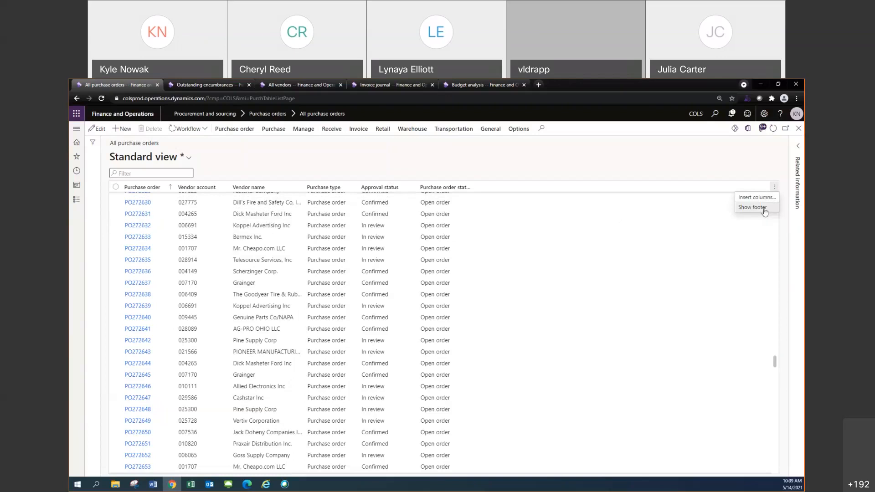
click(765, 202)
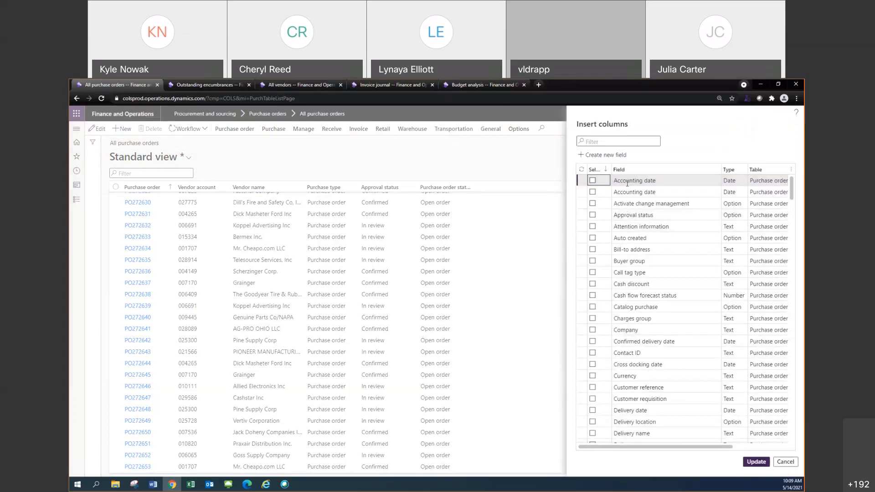
click(673, 171)
click(648, 184)
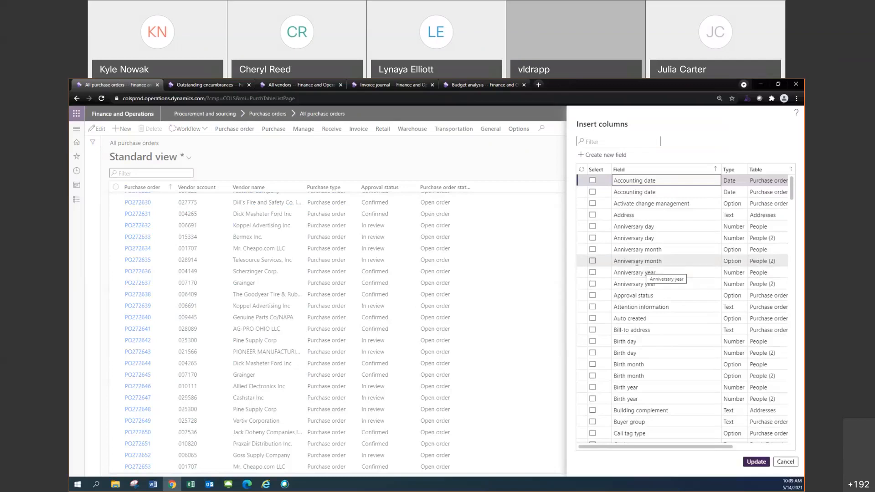
Insert the Orderer and Requester fields as new columns in the purchase order list
scroll(636, 265, down, 1)
scroll(635, 263, down, 8)
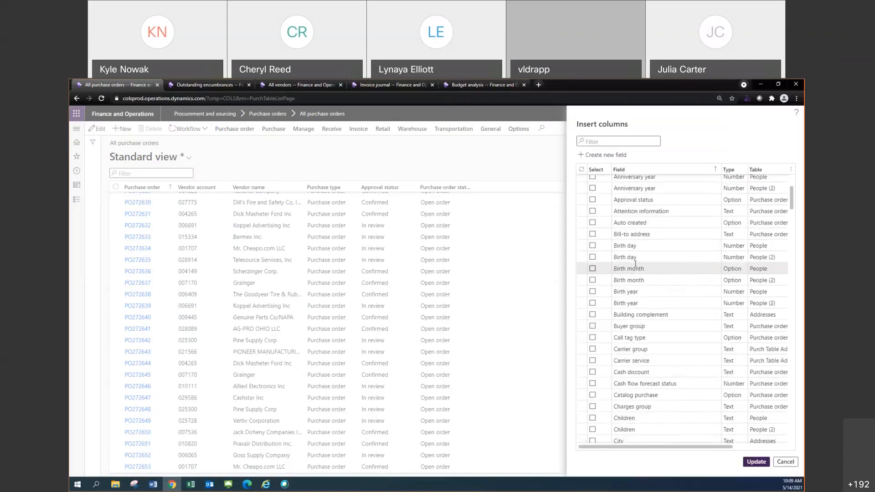
scroll(635, 264, down, 1)
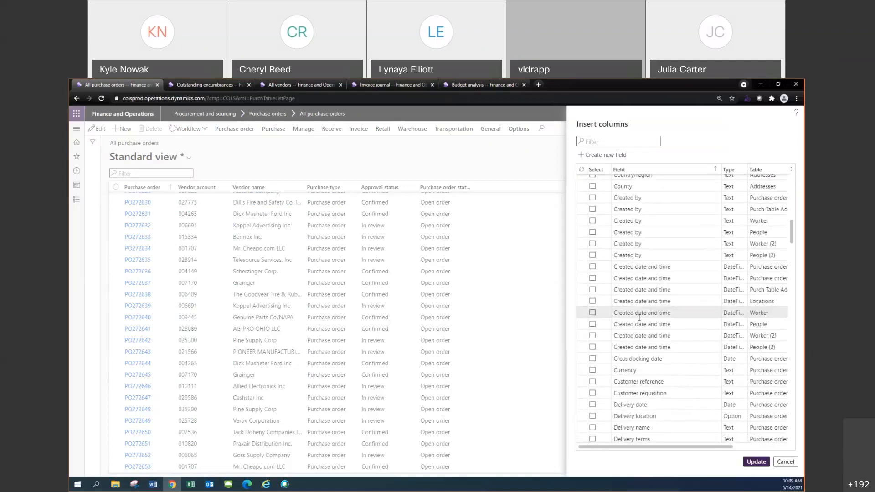
scroll(637, 320, down, 7)
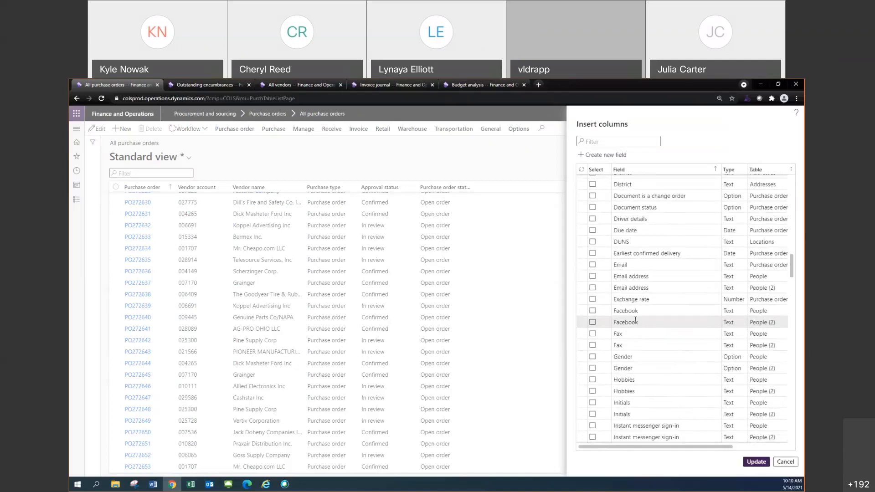
scroll(636, 320, down, 7)
scroll(634, 321, down, 8)
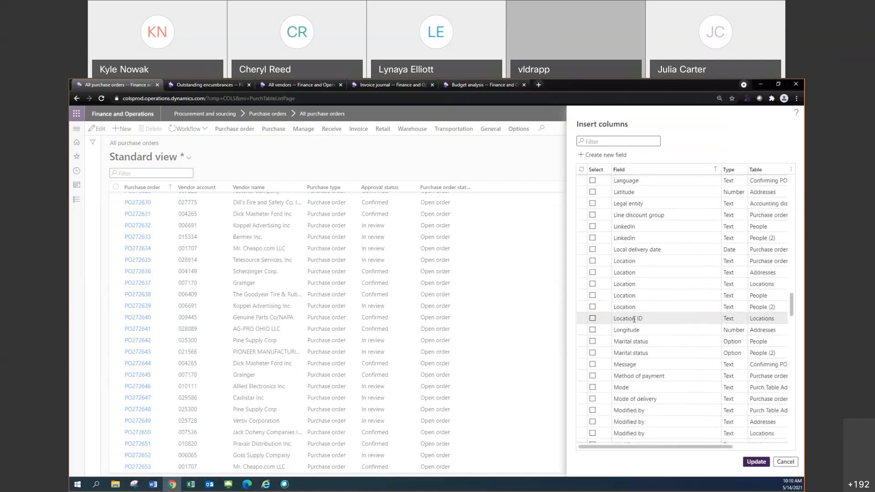
scroll(632, 319, down, 2)
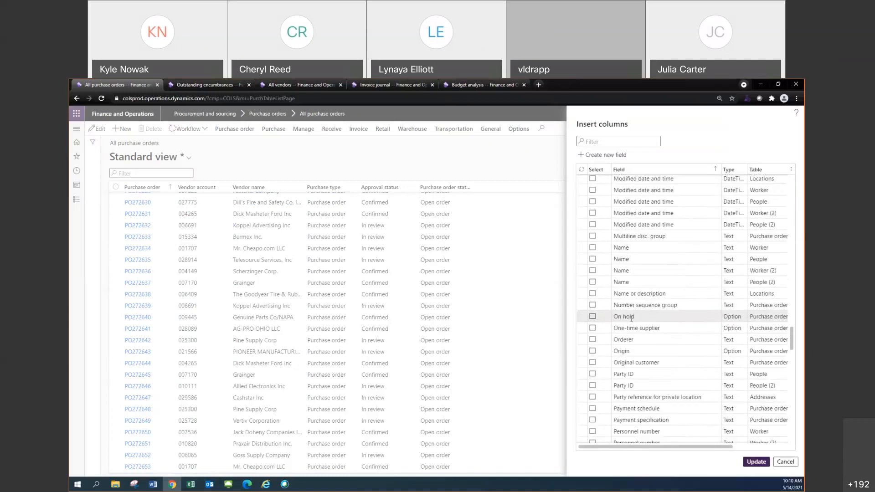
click(593, 340)
scroll(605, 349, down, 8)
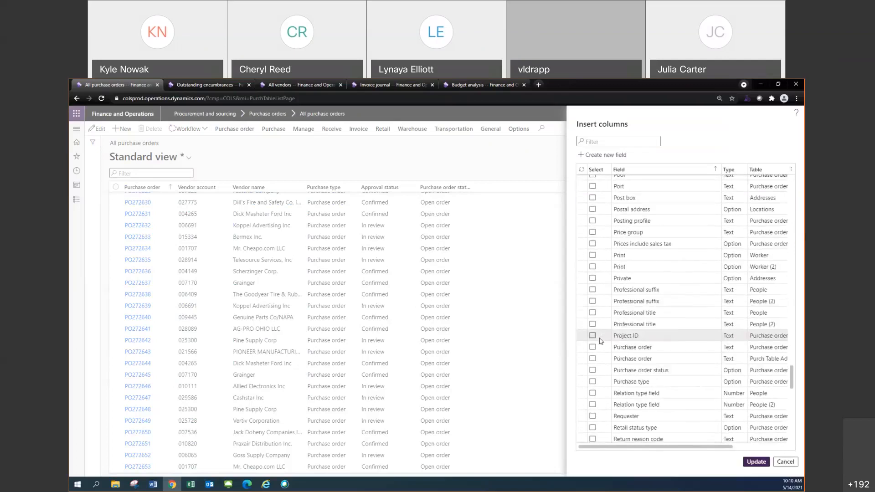
click(593, 416)
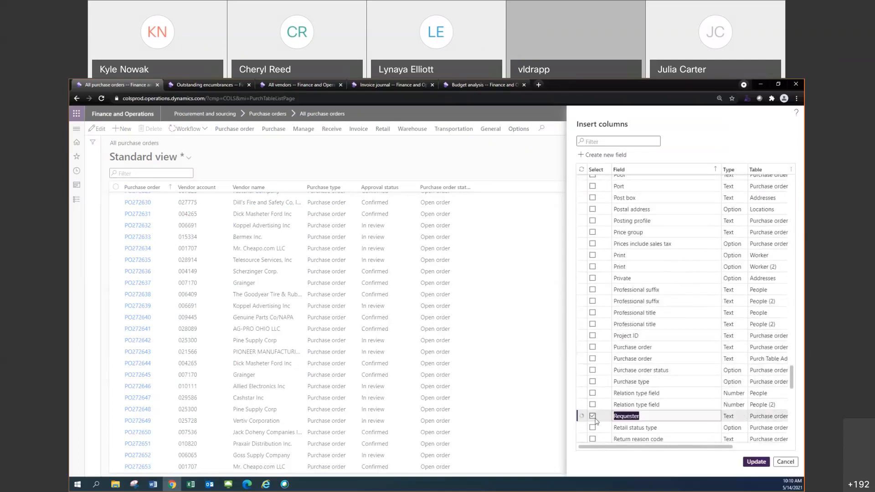
click(756, 461)
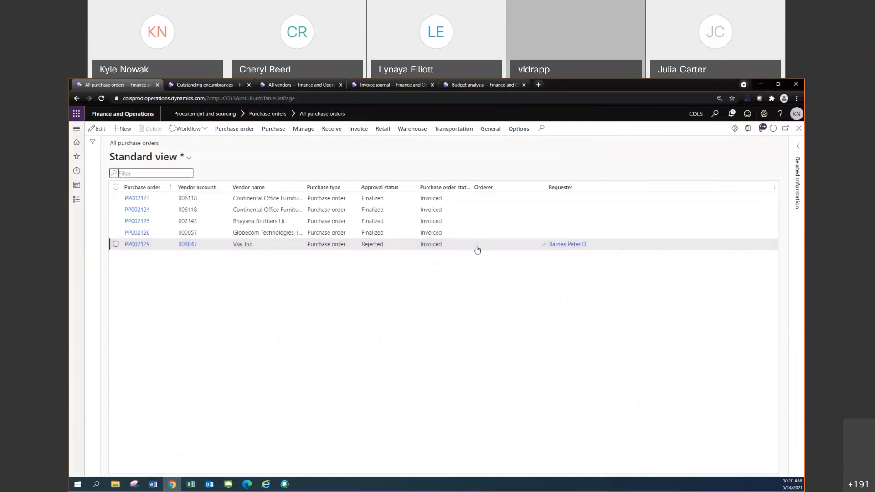
Examine the Orderer and Requester values of the recent open purchase orders
scroll(482, 236, up, 12)
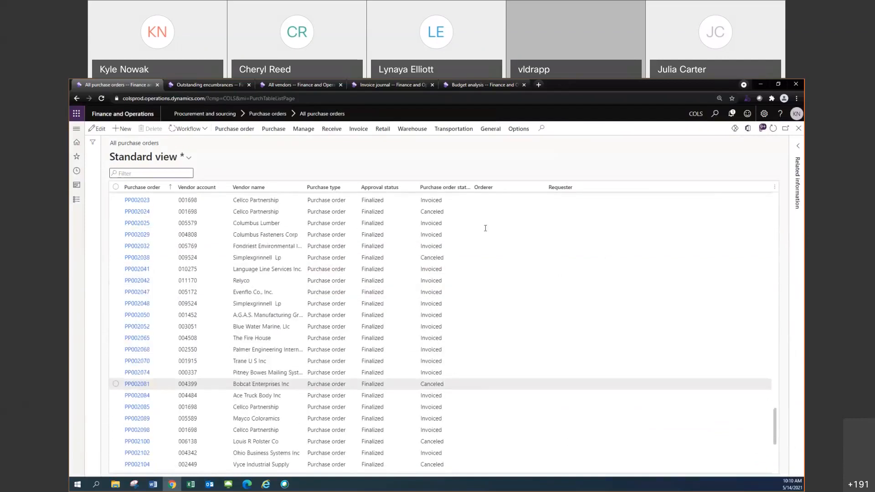
scroll(489, 228, up, 7)
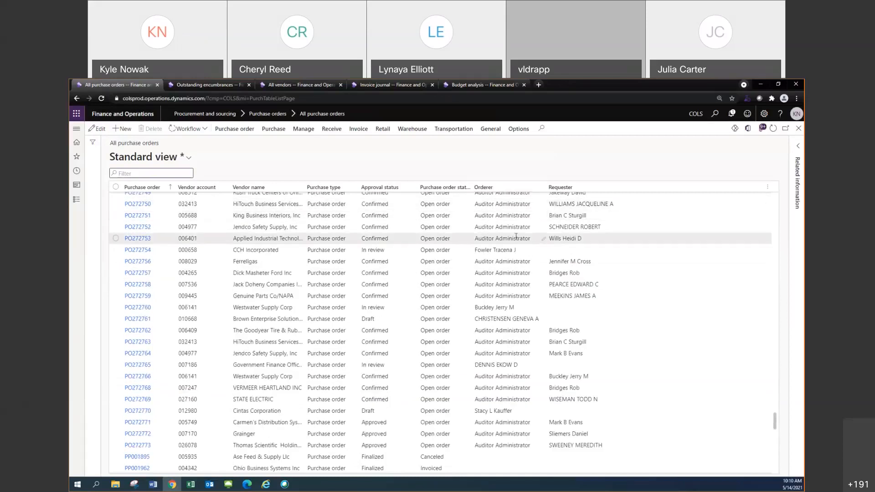
scroll(515, 235, up, 3)
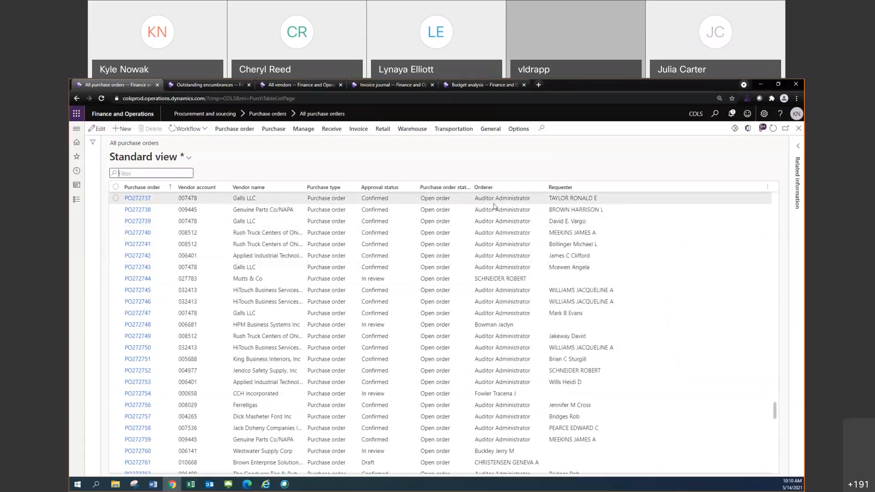
mouse_move(494, 201)
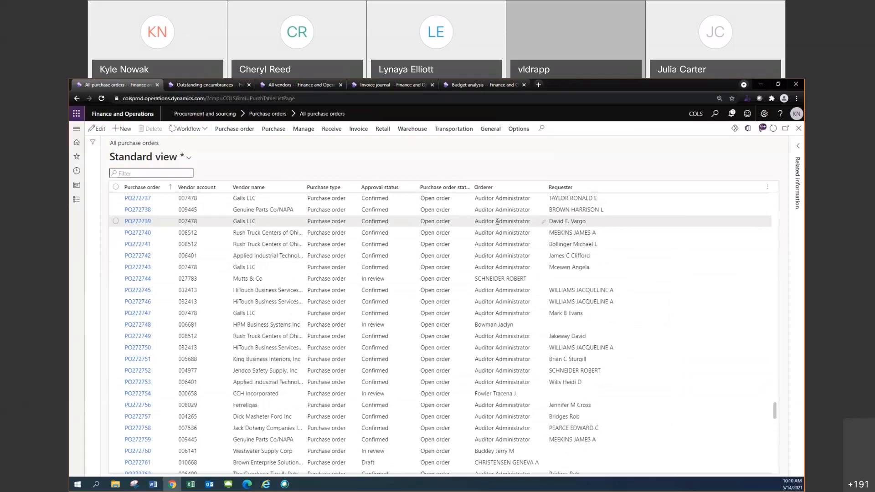
mouse_move(497, 222)
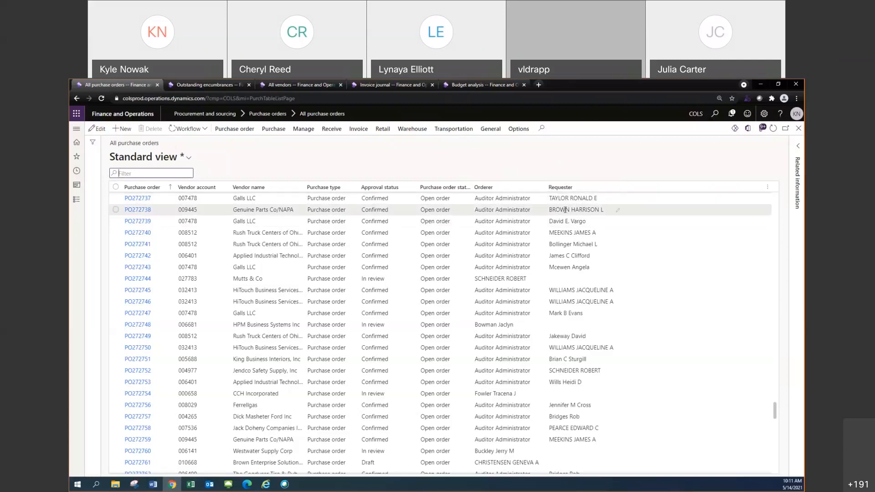
mouse_move(565, 210)
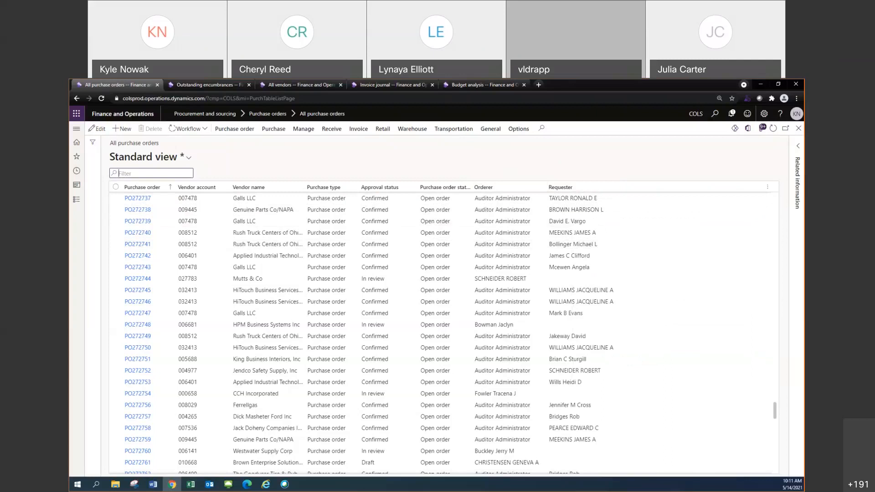
key(alt+Tab)
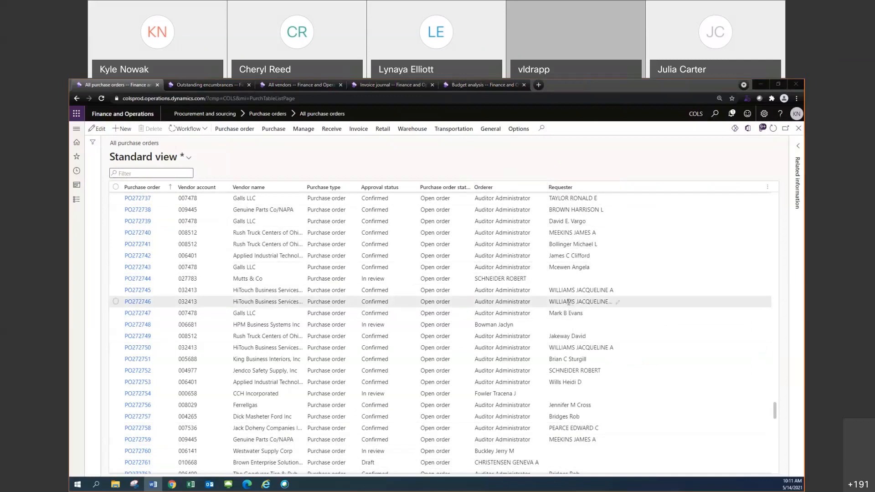
mouse_move(567, 303)
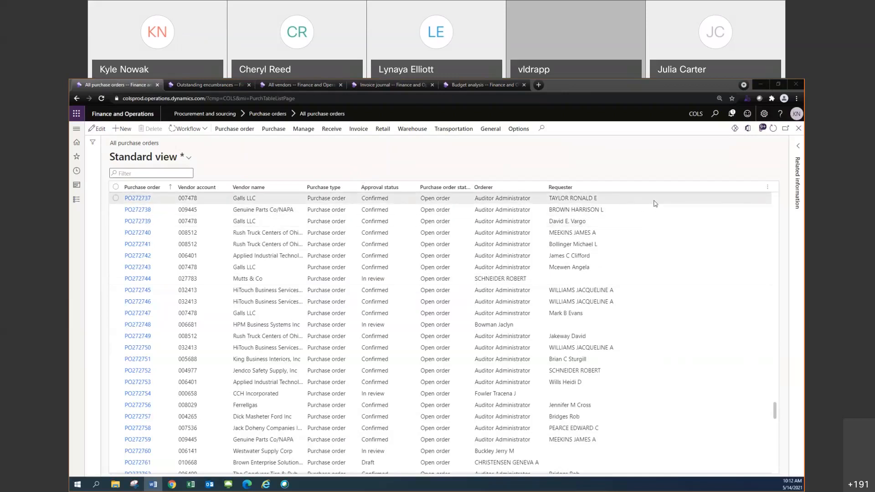
Insert both Accounting date fields as new columns in the purchase order list
click(765, 187)
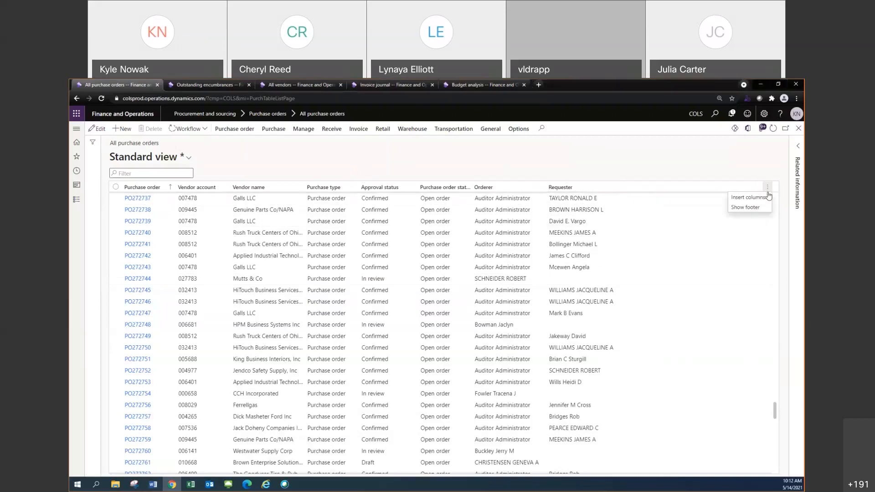
click(758, 200)
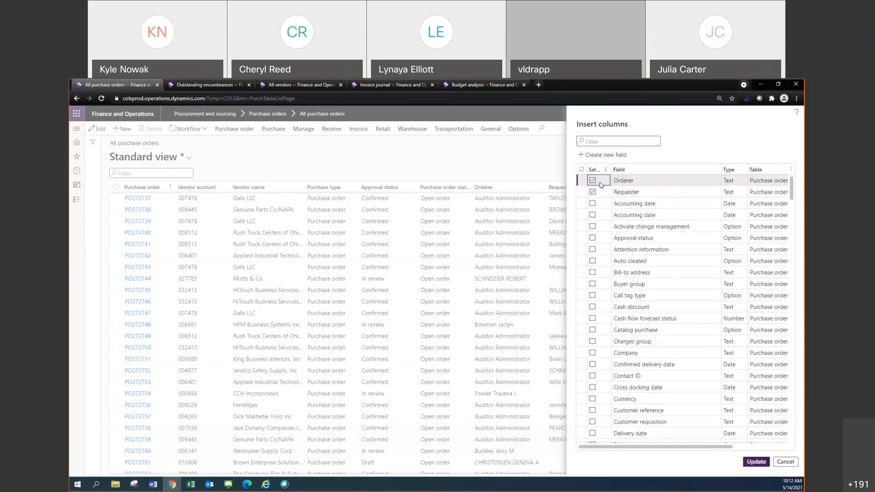
click(593, 203)
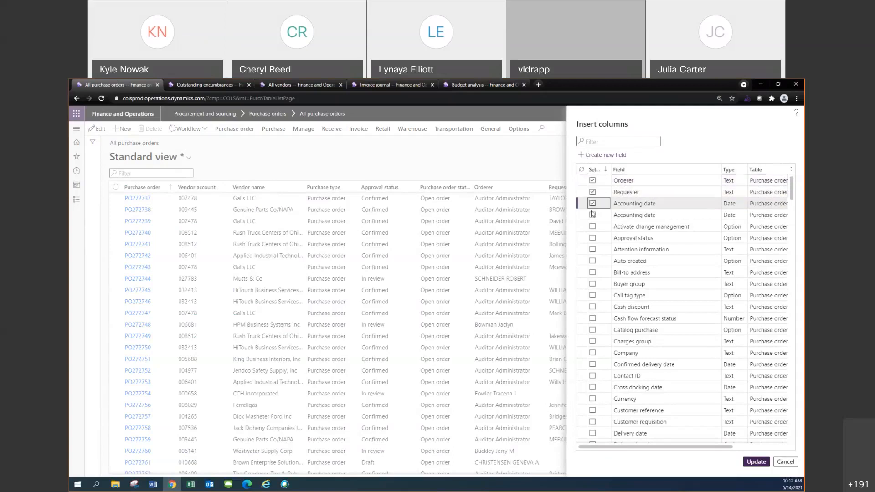
click(593, 215)
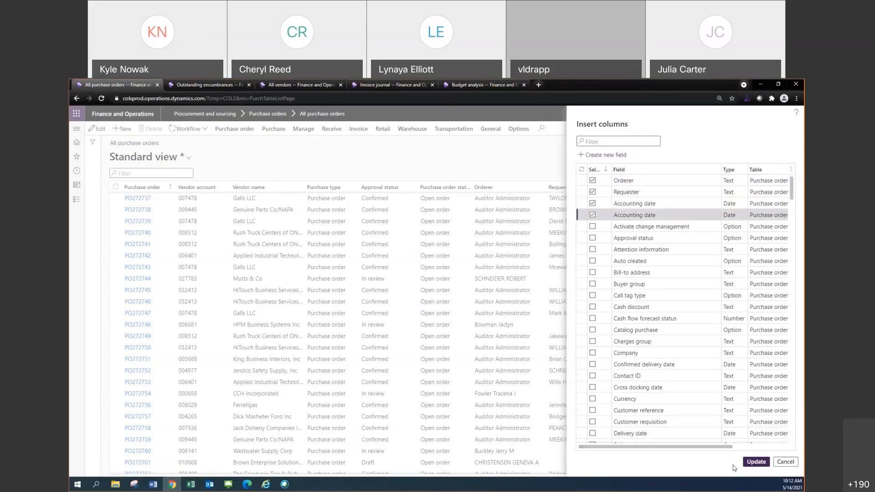
click(756, 462)
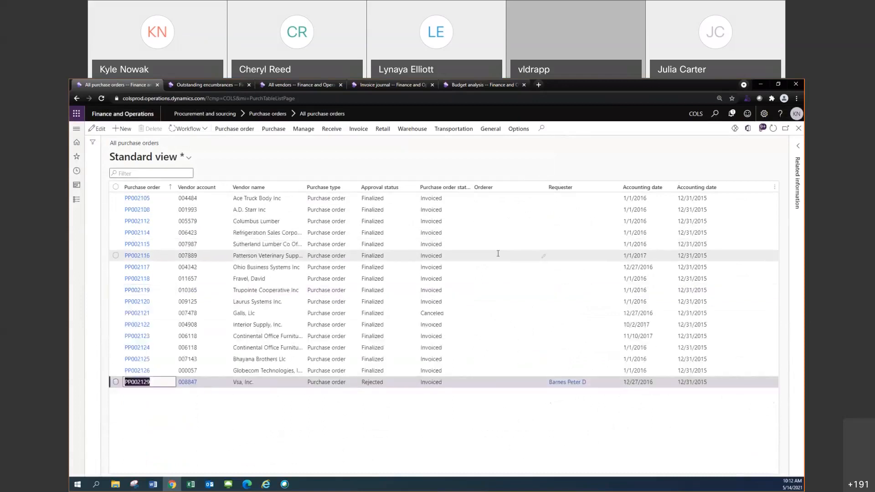
scroll(498, 253, up, 10)
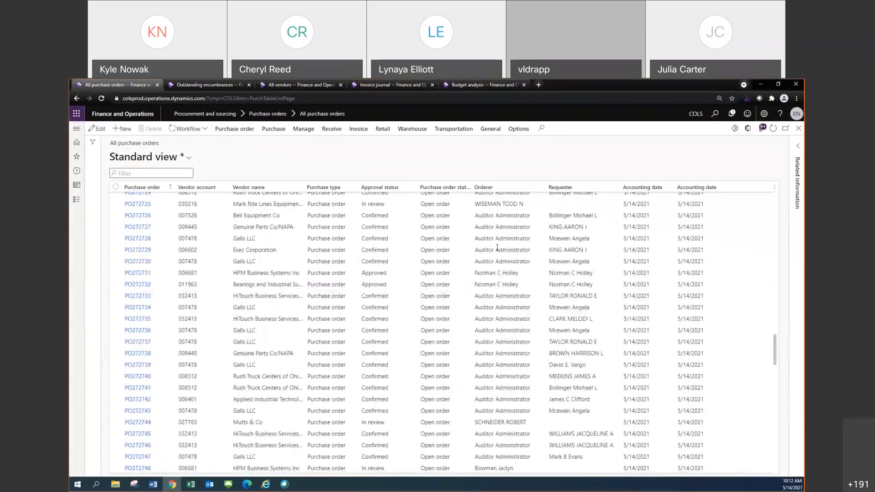
scroll(591, 243, up, 15)
drag(774, 258, 774, 201)
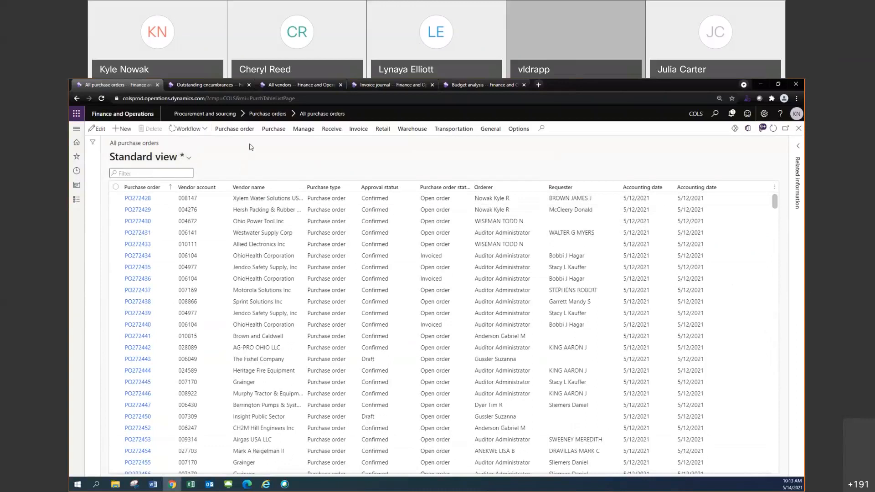
Save the customized layout as a new view named My view and pin it as the default view
click(189, 158)
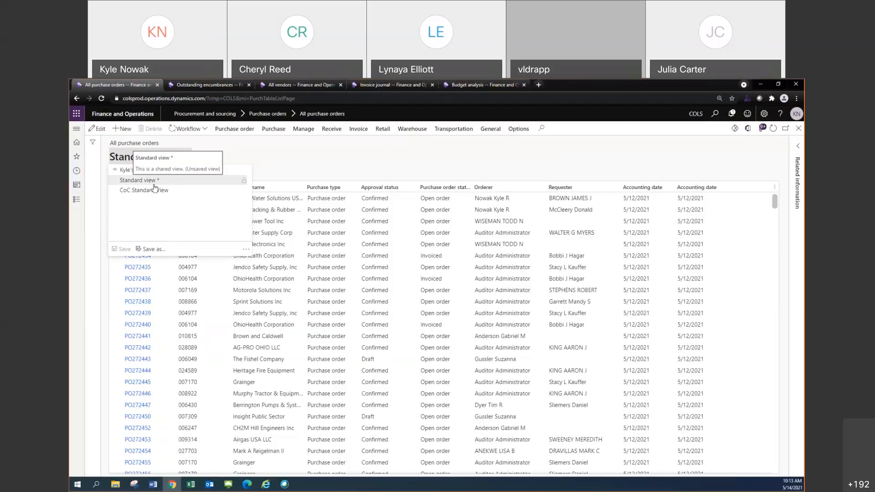
click(148, 250)
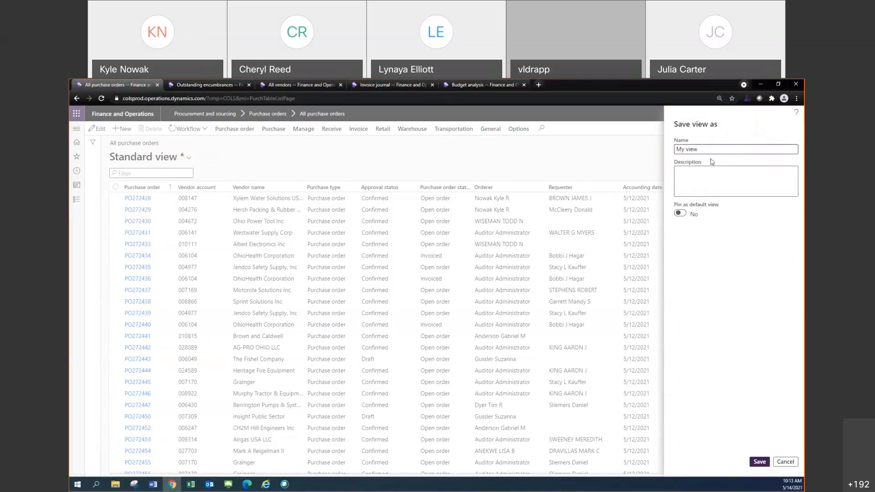
click(679, 214)
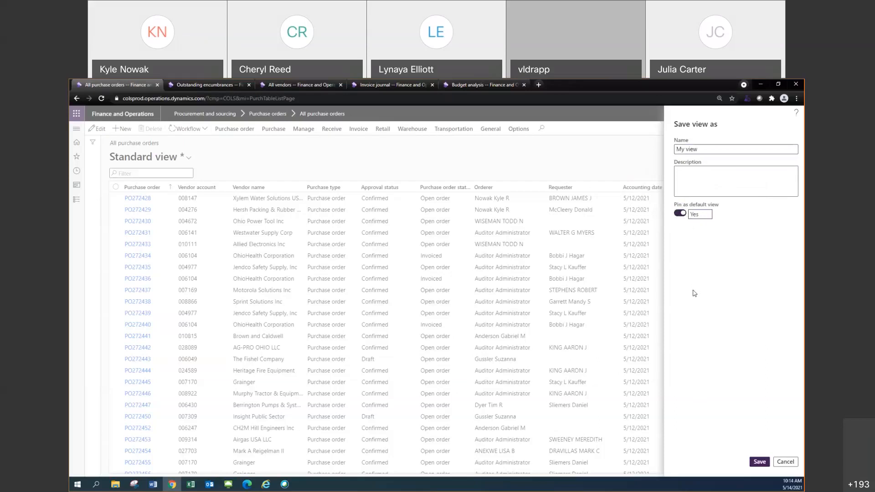
click(753, 463)
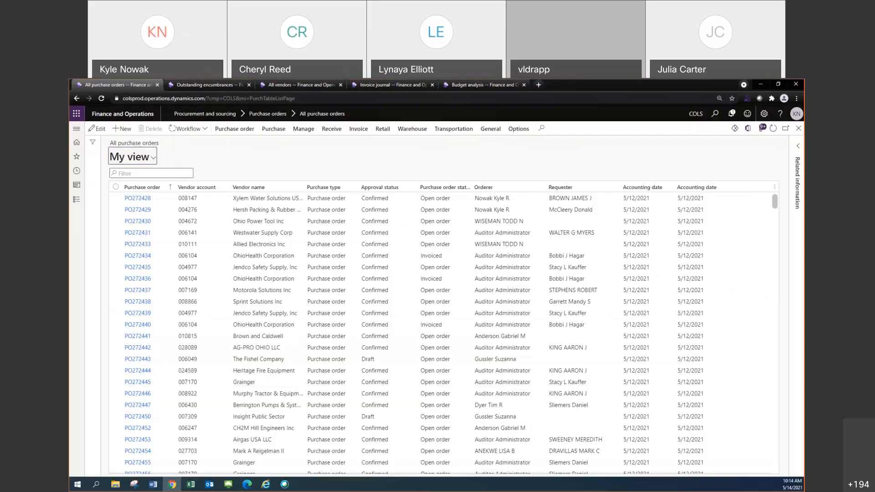
key(alt+Tab)
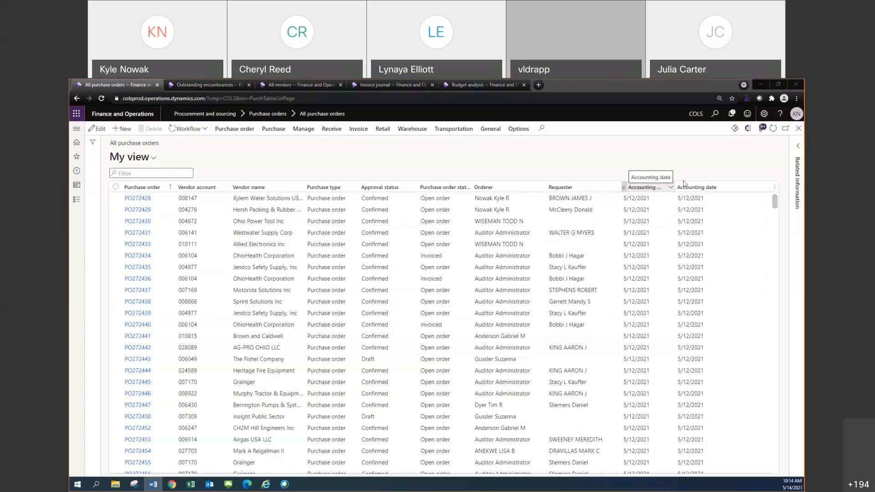
Move the Purchase order status column directly after Vendor name and save the change to My view
click(796, 98)
click(773, 169)
click(774, 170)
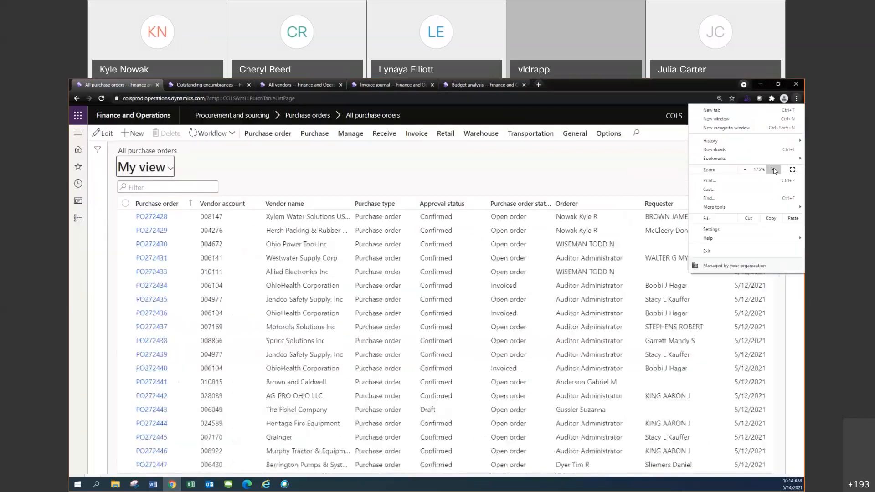
click(603, 197)
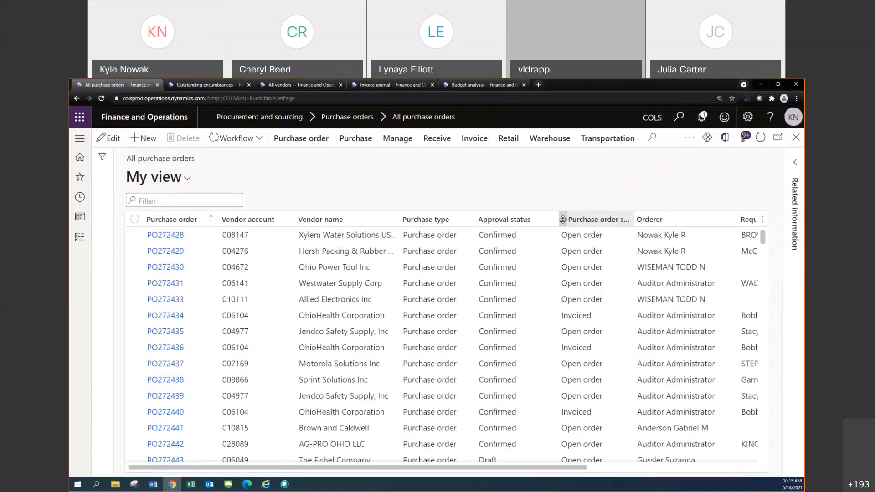
drag(563, 220, 405, 222)
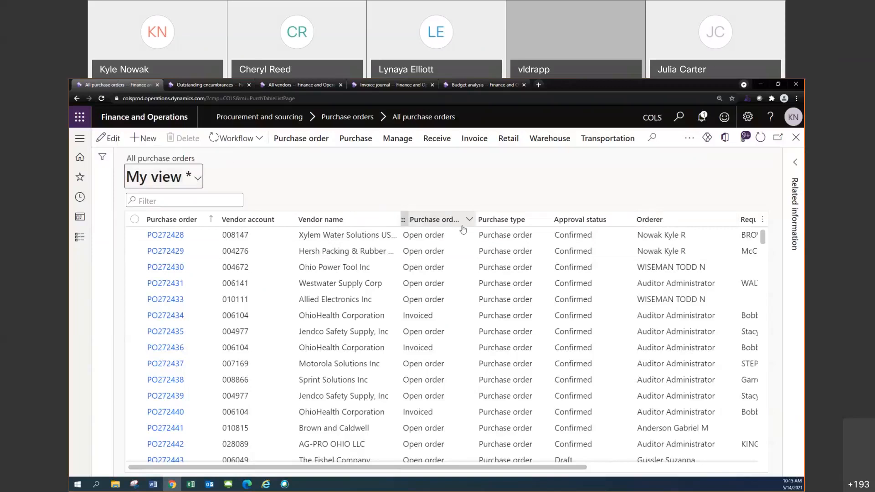
click(199, 180)
click(144, 307)
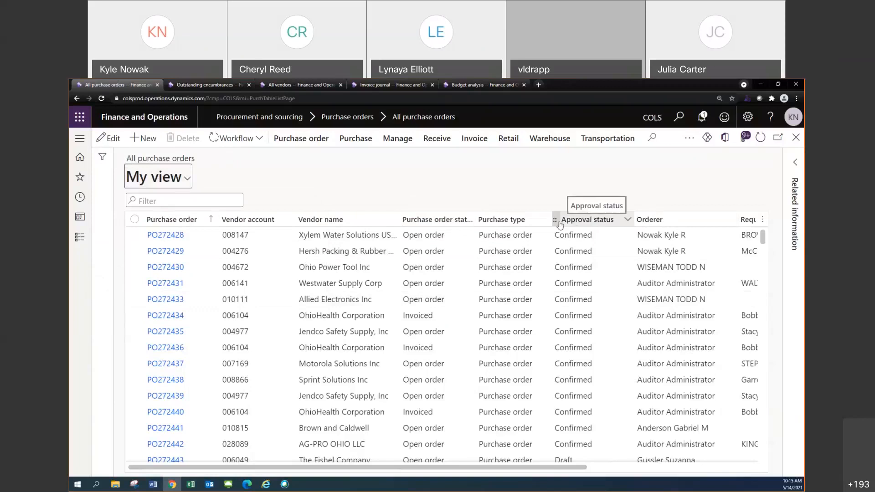
Move the Approval status column between Vendor account and Vendor name
drag(557, 221, 394, 210)
drag(346, 211, 308, 220)
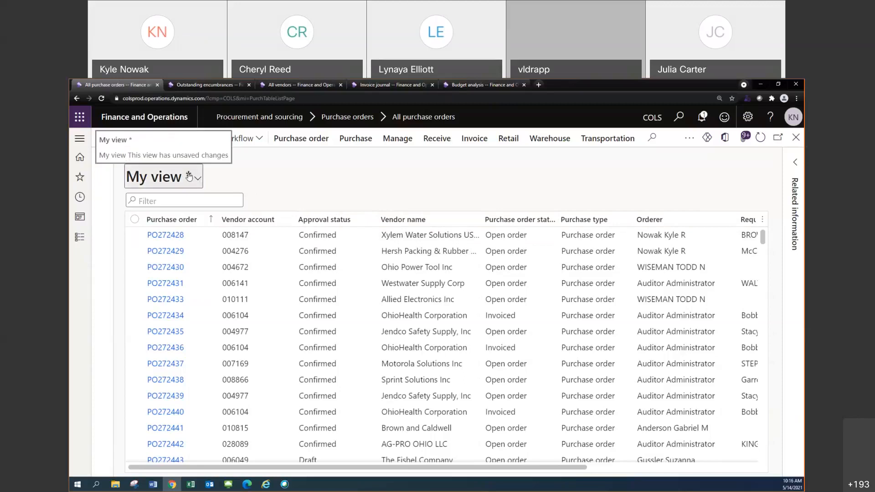
click(796, 99)
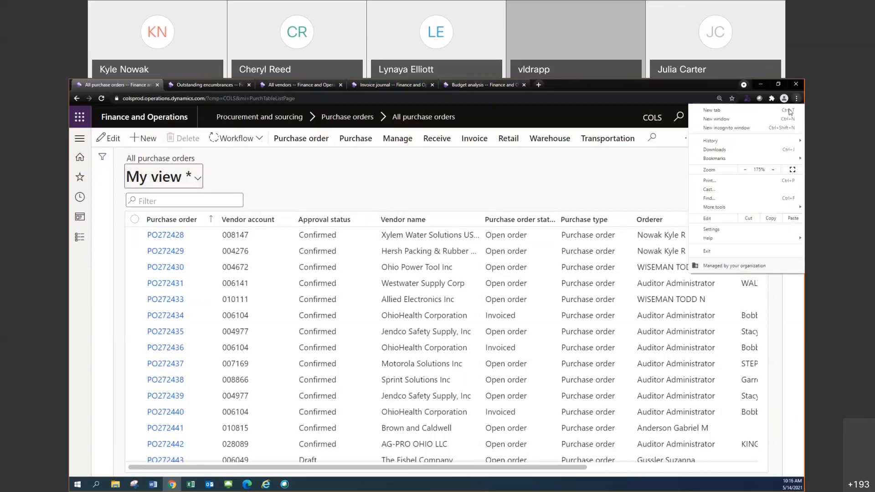
click(745, 170)
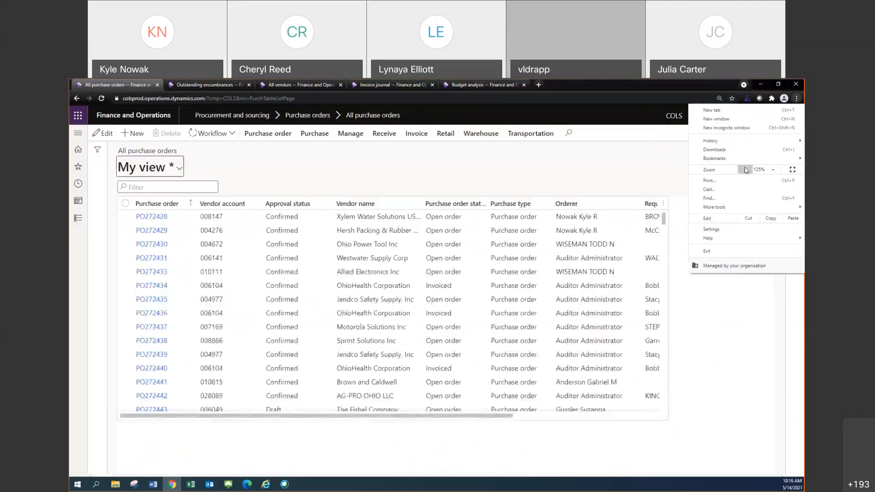
click(744, 170)
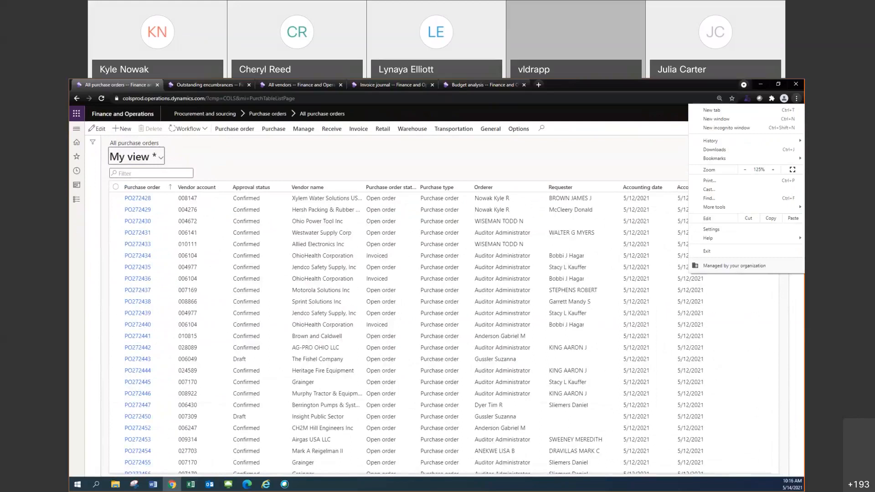
key(alt+Tab)
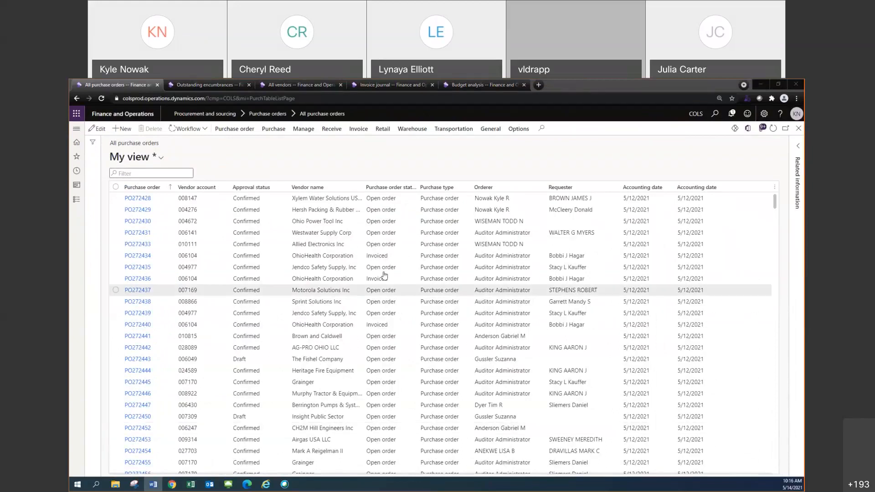
On the Outstanding encumbrances page, widen the Document number column slightly and check the options available for that column
click(220, 83)
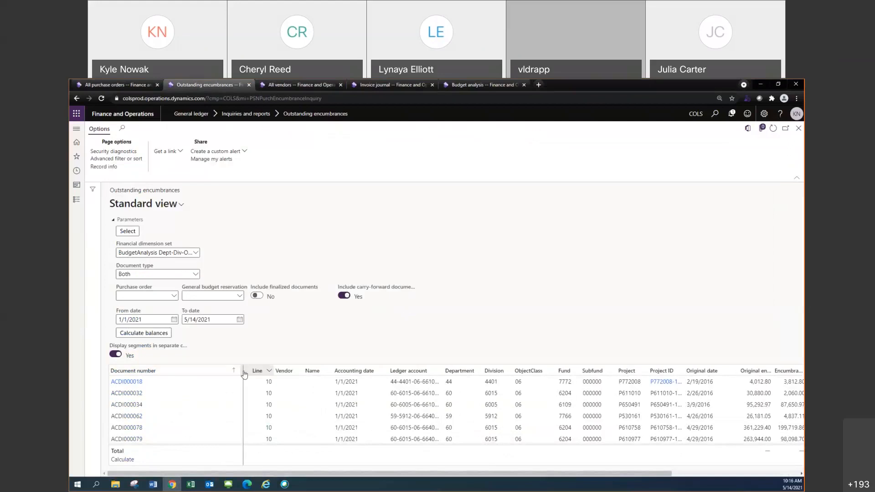
drag(244, 371, 248, 371)
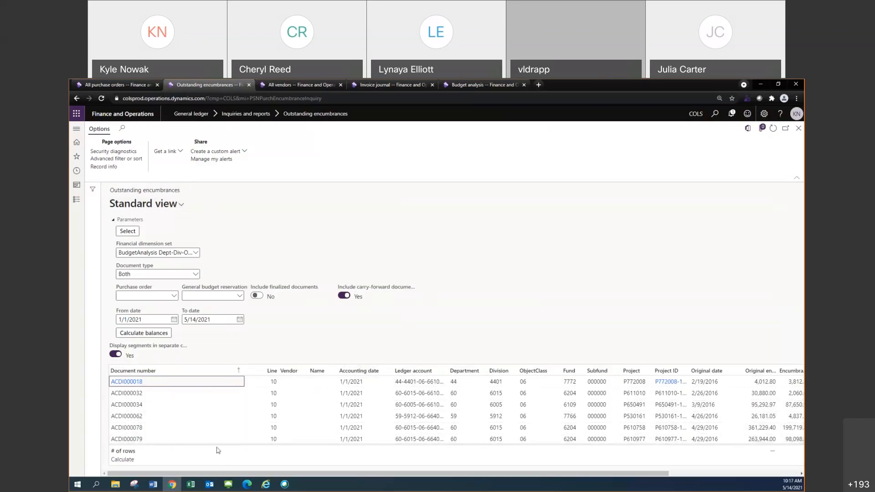
right_click(208, 370)
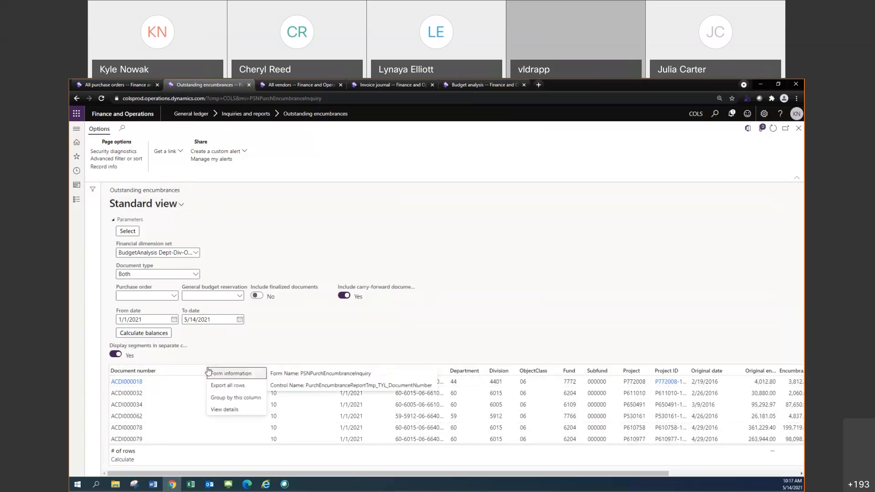
right_click(193, 372)
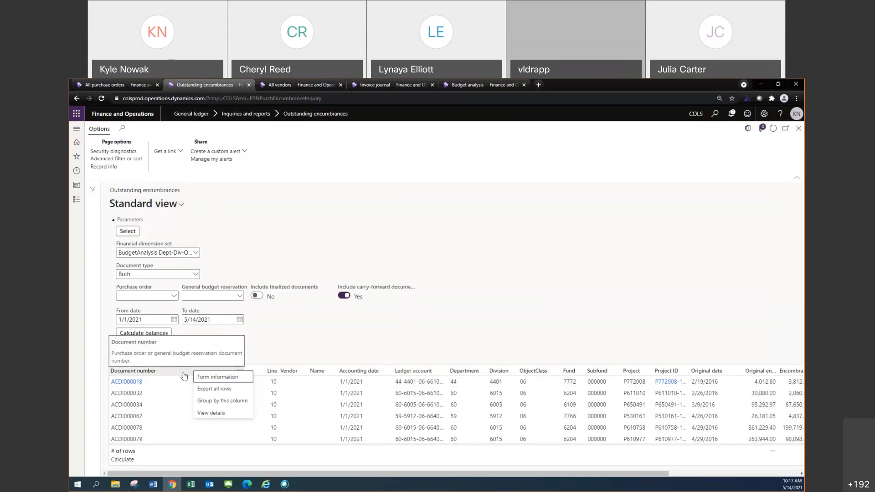
click(375, 208)
Return to the All purchase orders list and widen its Purchase order, Vendor account, Vendor name, Purchase type and Orderer columns
click(303, 84)
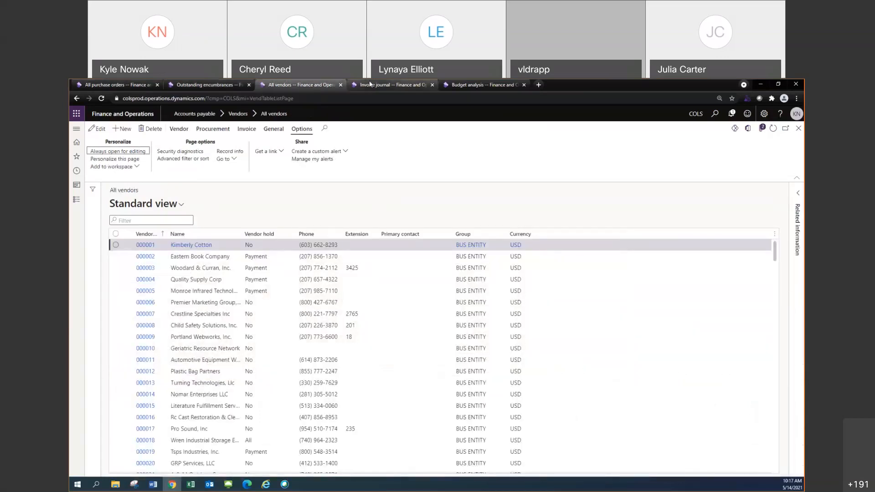
click(370, 85)
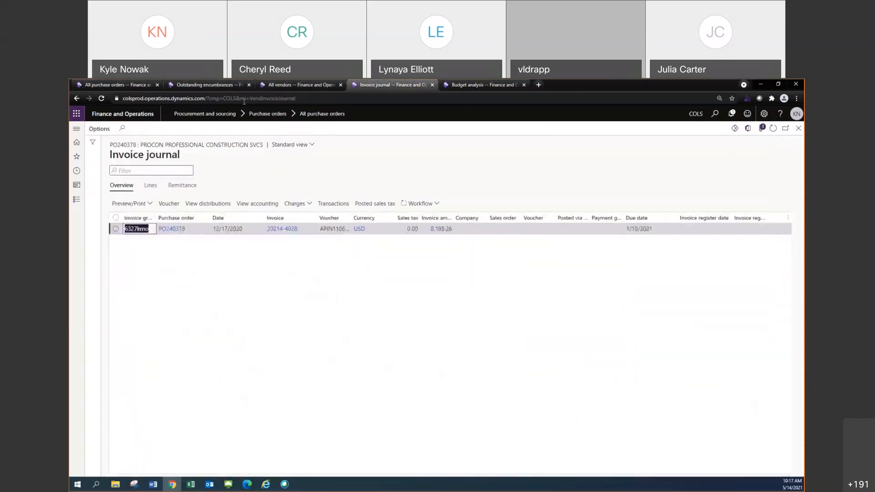
click(125, 85)
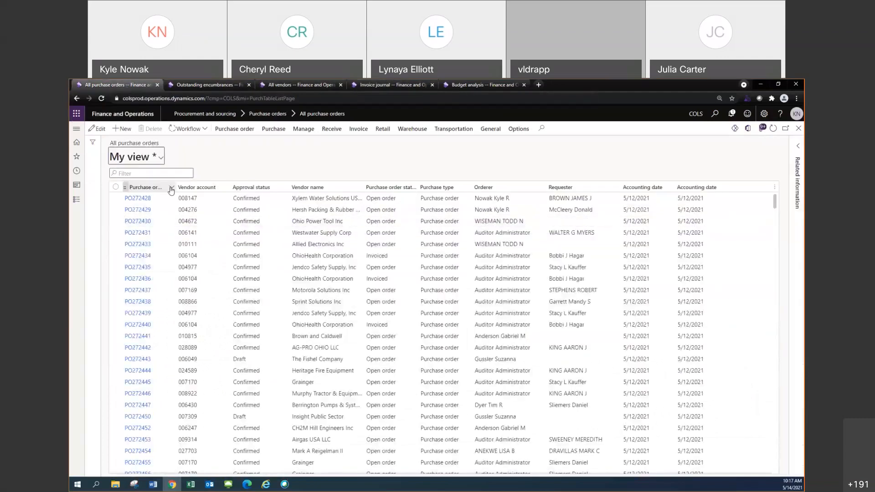
drag(173, 186, 233, 186)
drag(286, 186, 343, 186)
drag(481, 186, 518, 186)
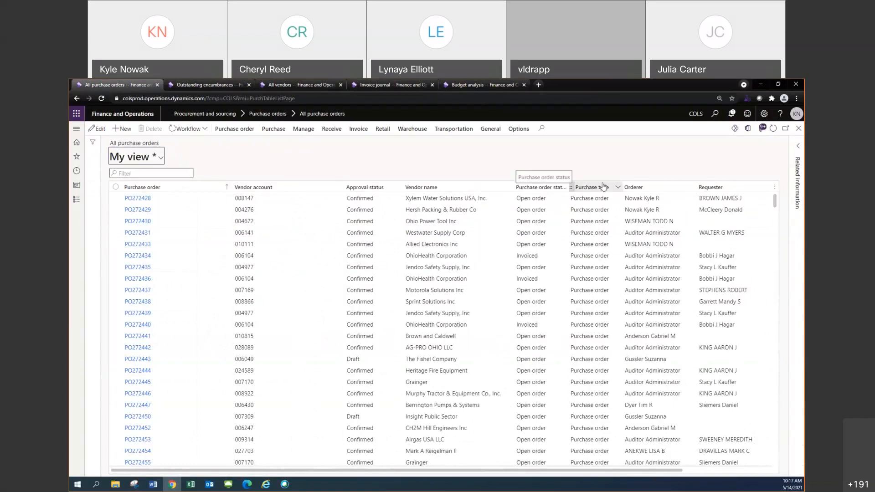
drag(623, 186, 674, 191)
drag(729, 186, 762, 187)
Freeze the Purchase order column in the purchase order list
right_click(157, 187)
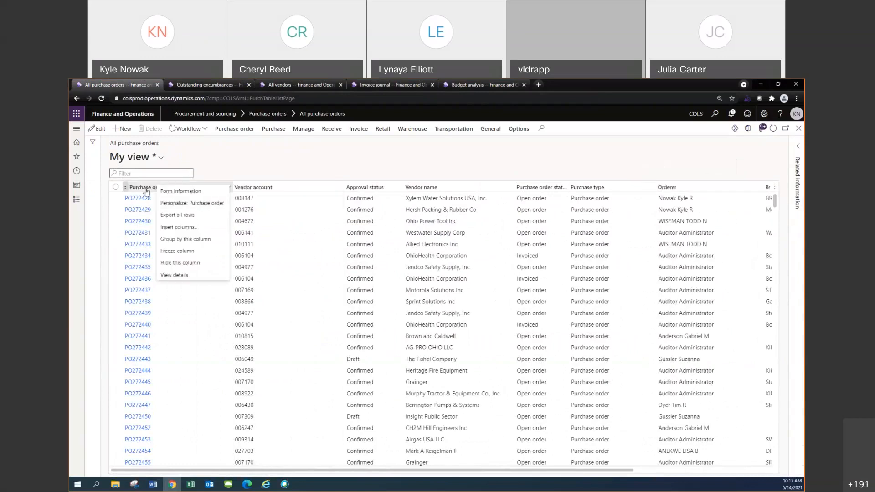
right_click(146, 190)
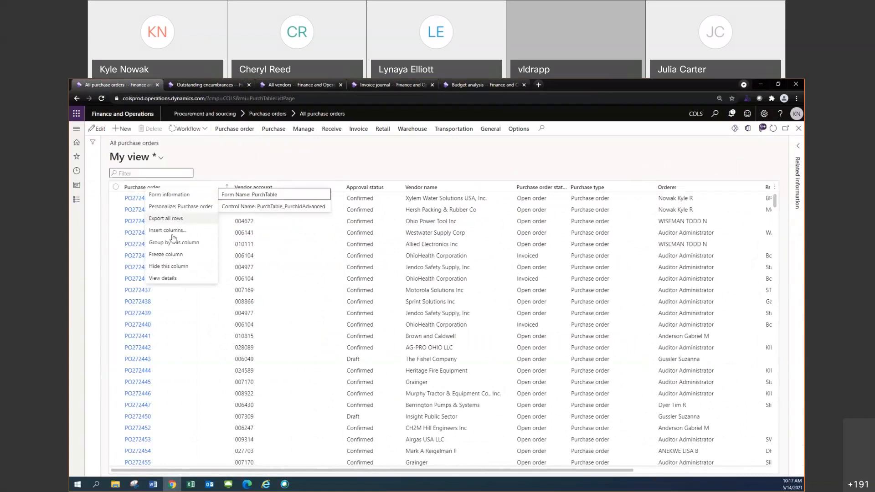
click(175, 257)
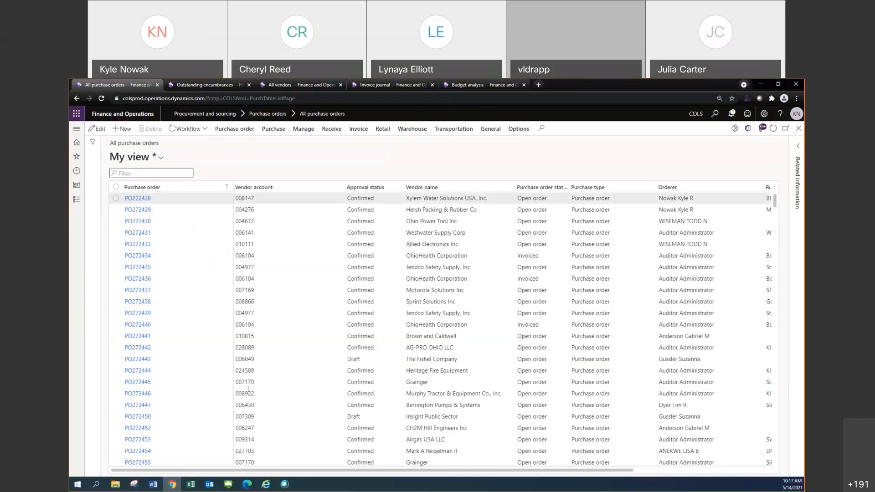
Unfreeze the Purchase order column in the All purchase orders list
mouse_move(244, 470)
mouse_down()
mouse_move(420, 460)
mouse_move(223, 474)
mouse_move(371, 468)
mouse_move(230, 464)
mouse_up()
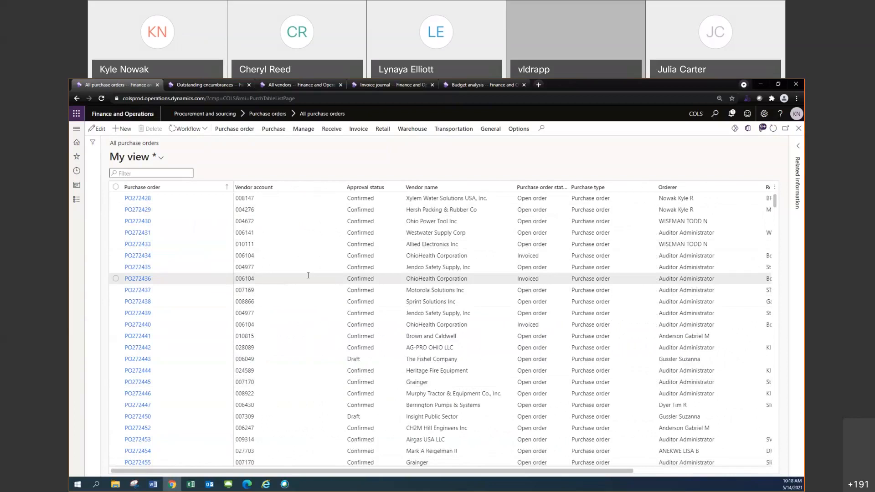
right_click(173, 190)
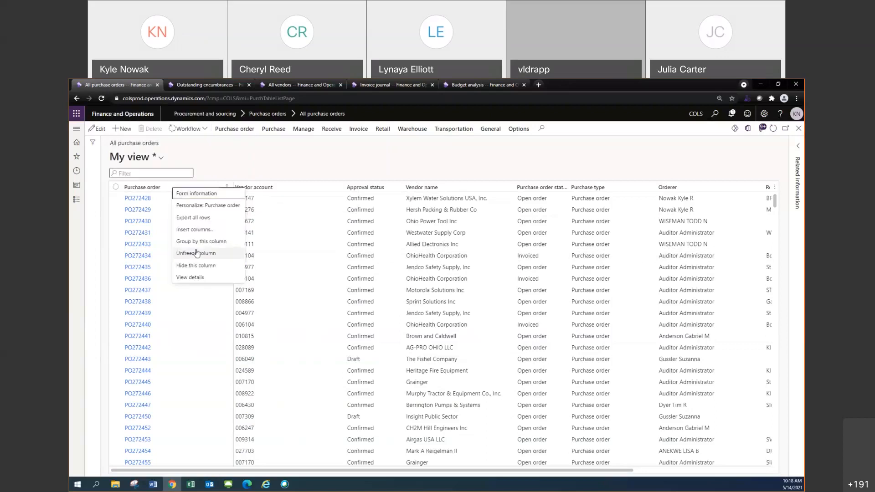
right_click(156, 191)
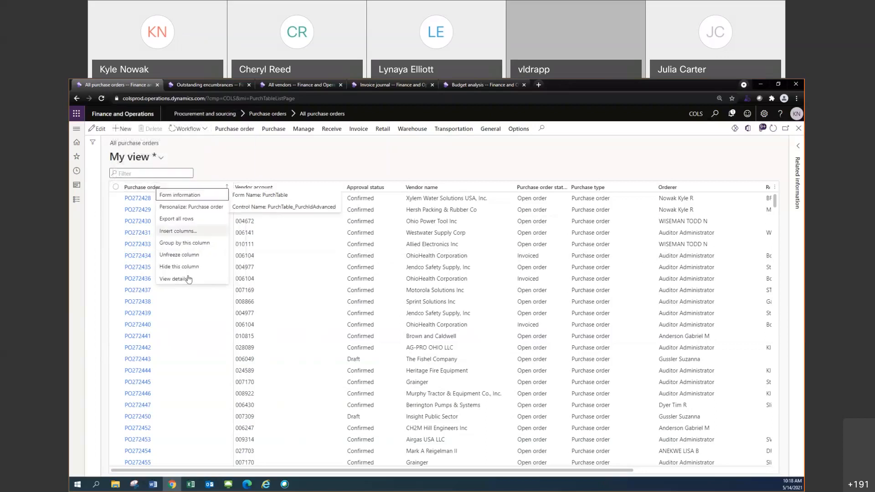
right_click(182, 190)
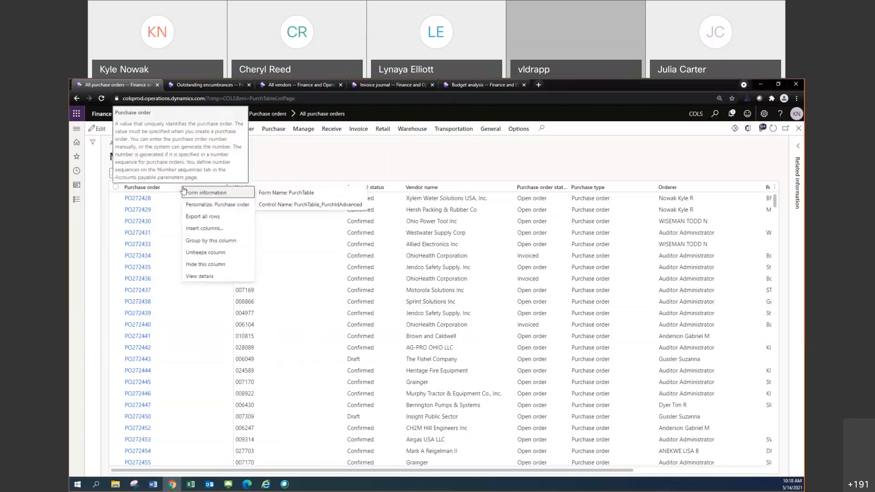
click(210, 254)
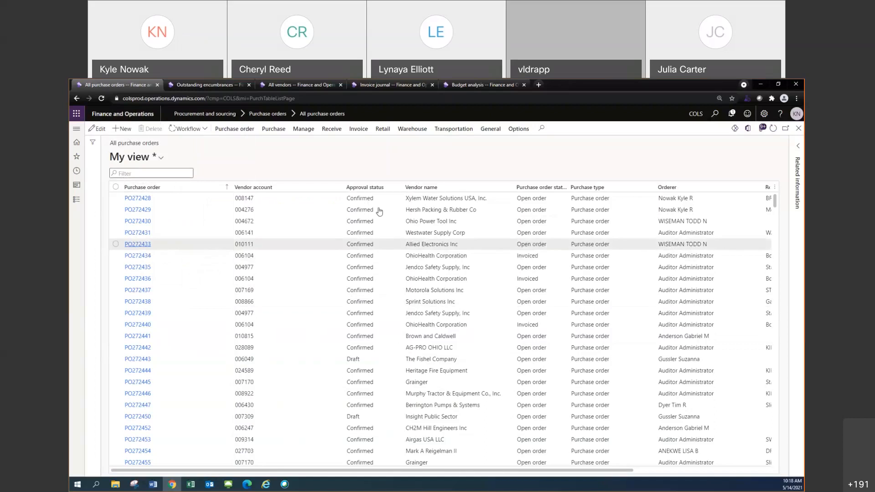
Freeze the Vendor name column and check how the purchase order list scrolls with it
right_click(455, 191)
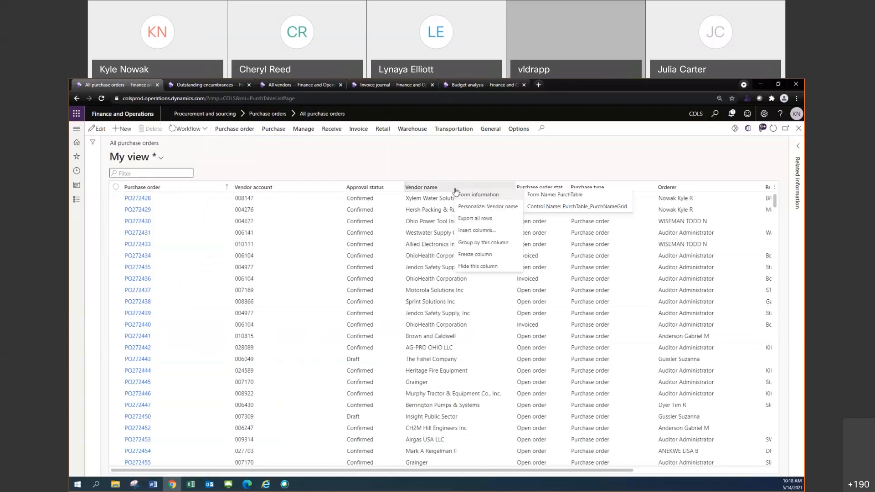
click(480, 254)
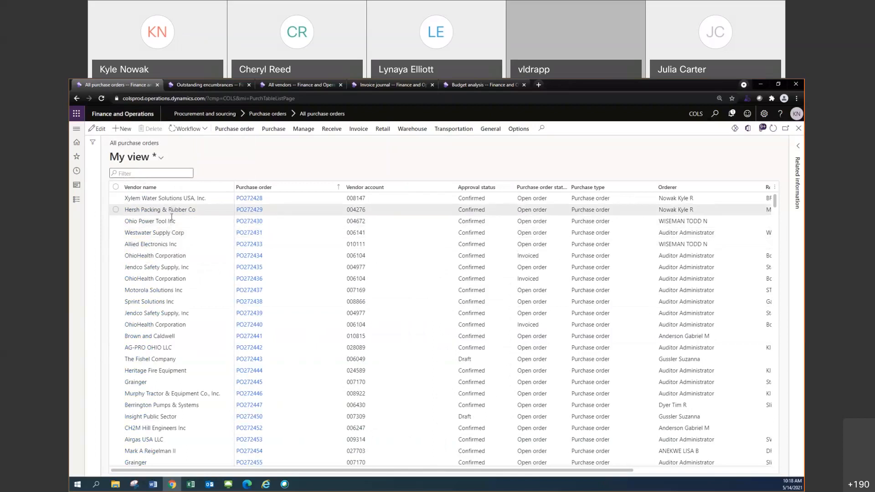
scroll(181, 278, down, 3)
scroll(182, 278, up, 3)
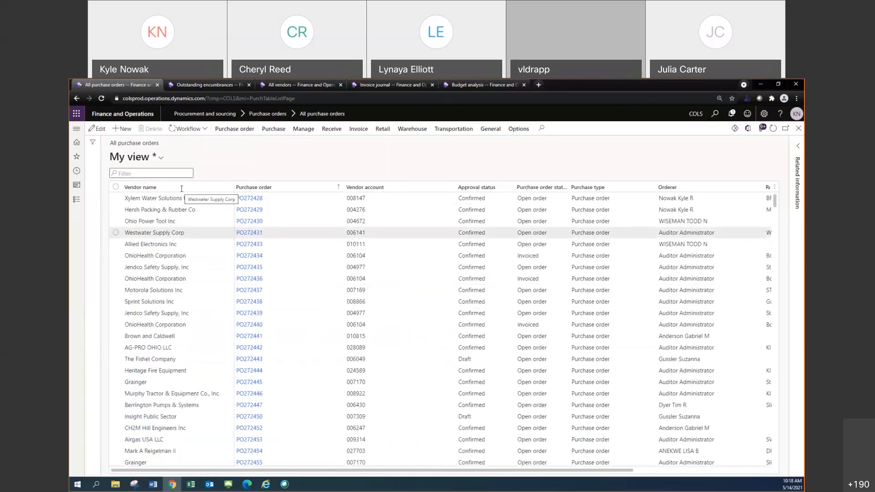
scroll(174, 214, up, 2)
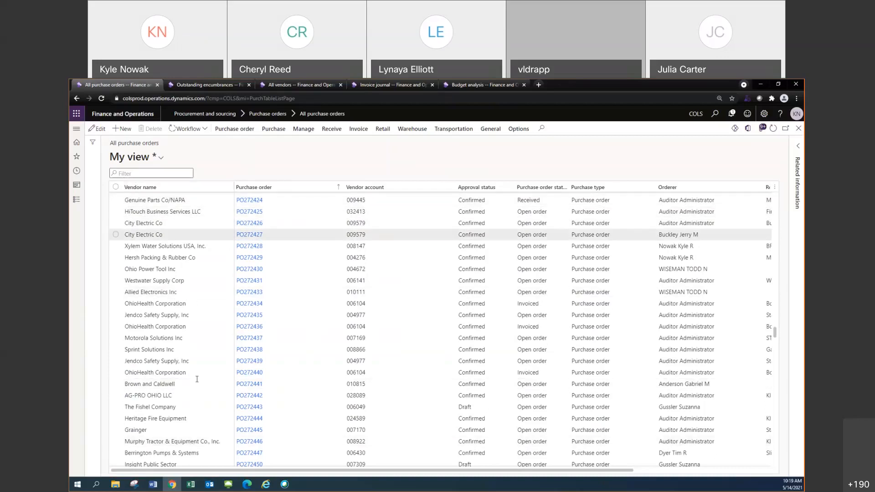
Unfreeze the Vendor name column, freeze Purchase order and Approval status instead, and check them against the remaining columns
right_click(202, 188)
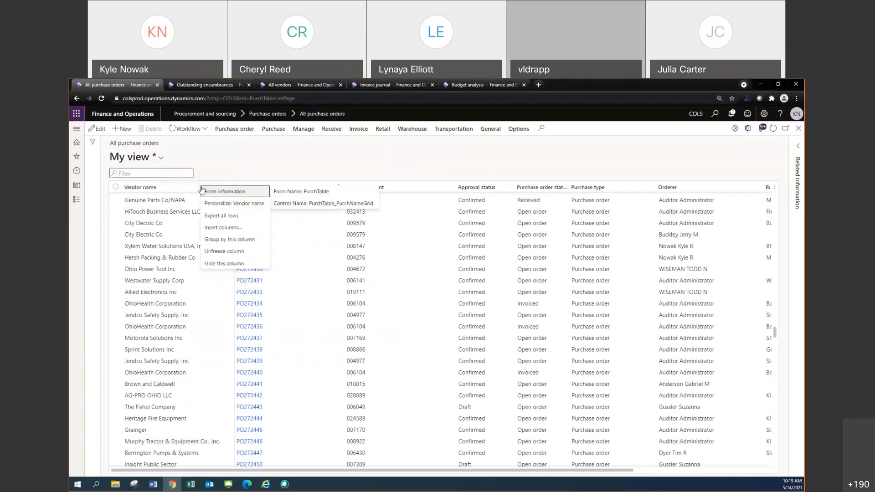
click(223, 251)
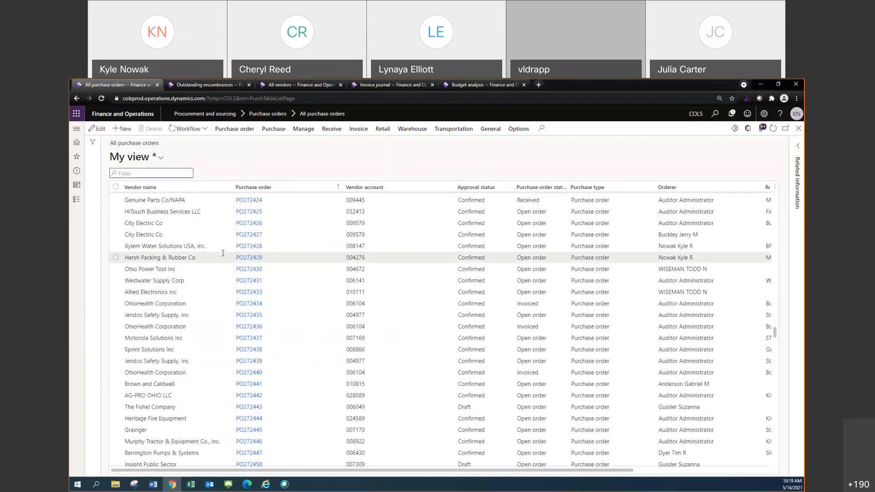
right_click(292, 188)
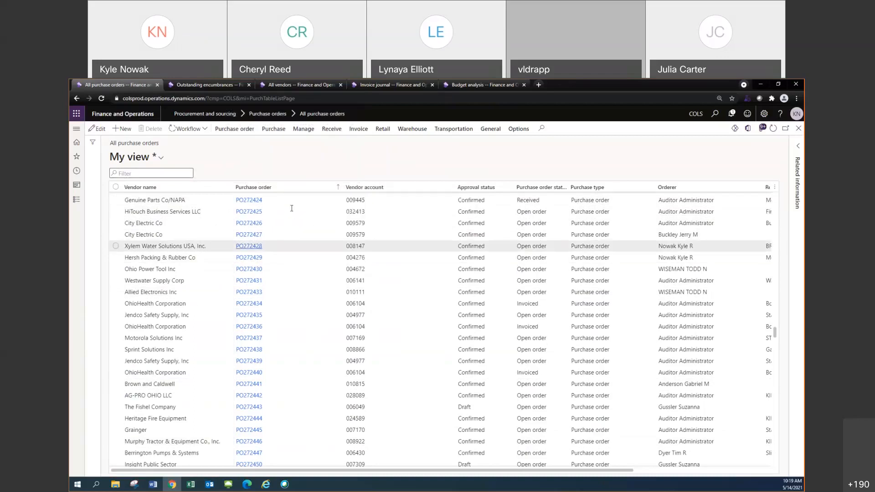
right_click(485, 188)
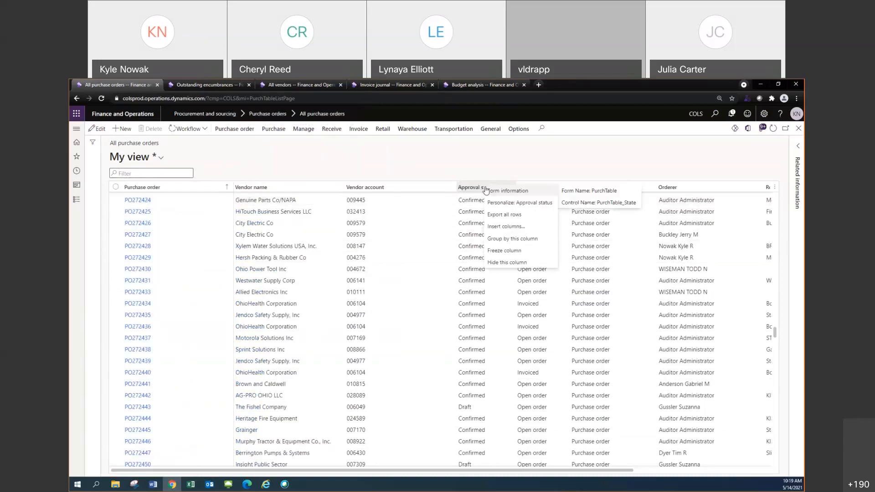
click(504, 250)
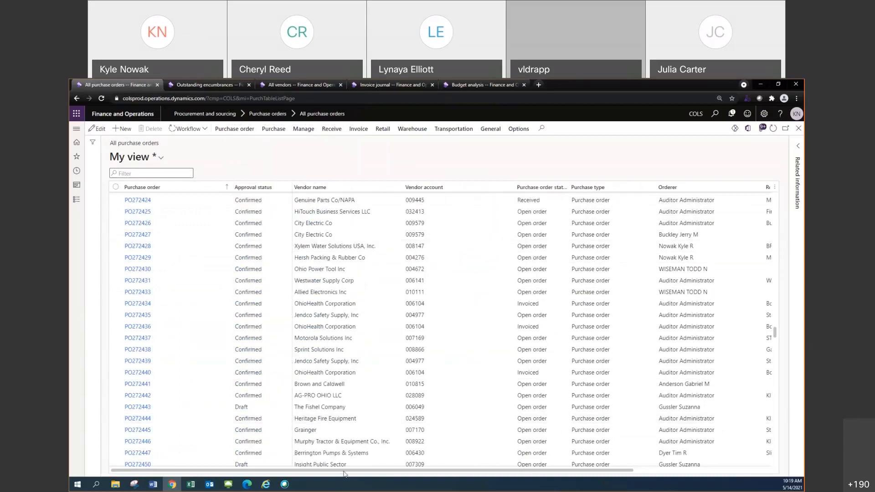
drag(355, 472, 500, 472)
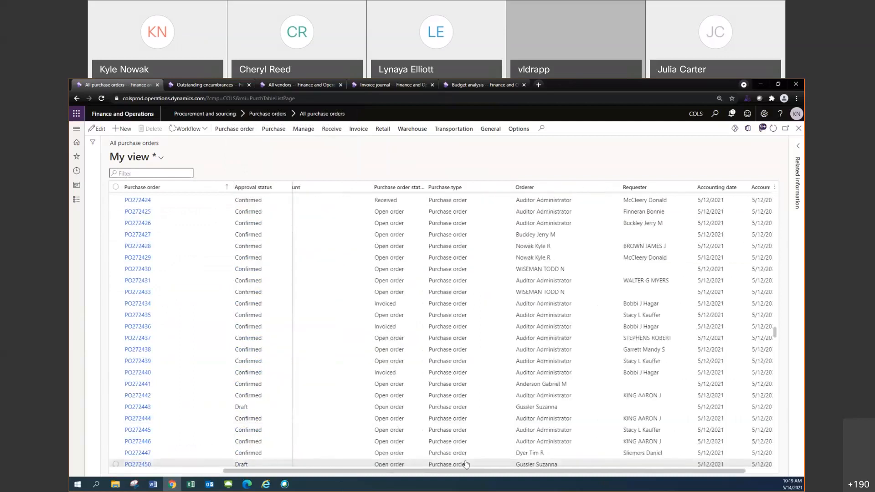
scroll(474, 457, left, 2)
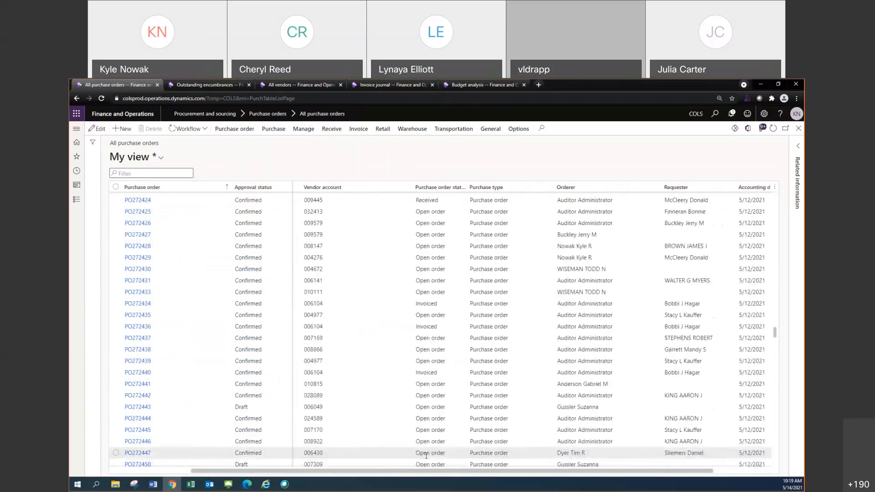
scroll(426, 455, left, 3)
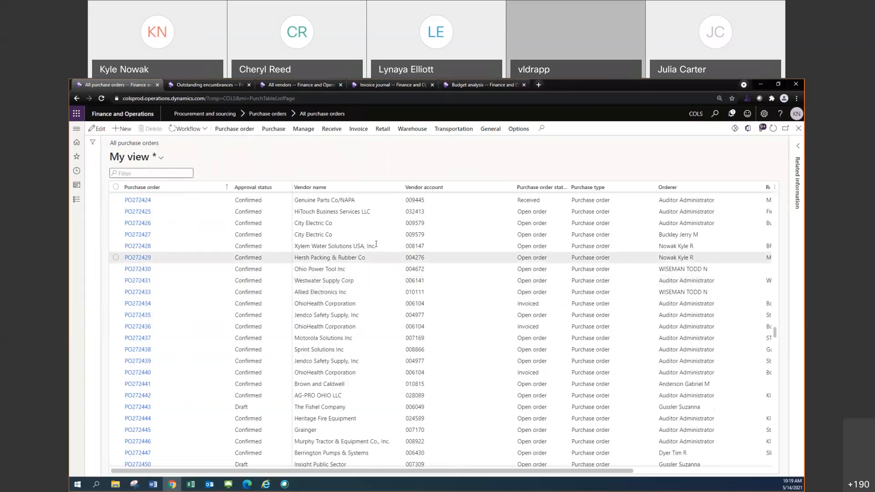
Hide the Vendor name column and unfreeze the Approval status and Purchase order columns
right_click(357, 190)
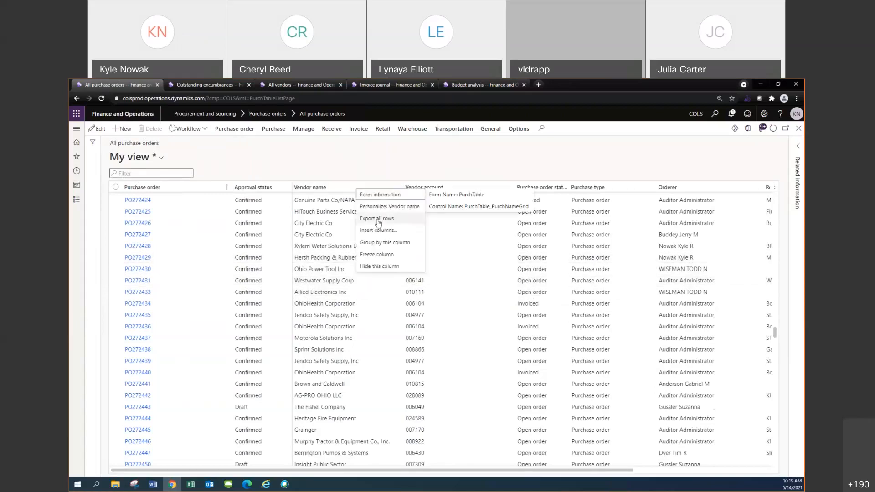
click(385, 266)
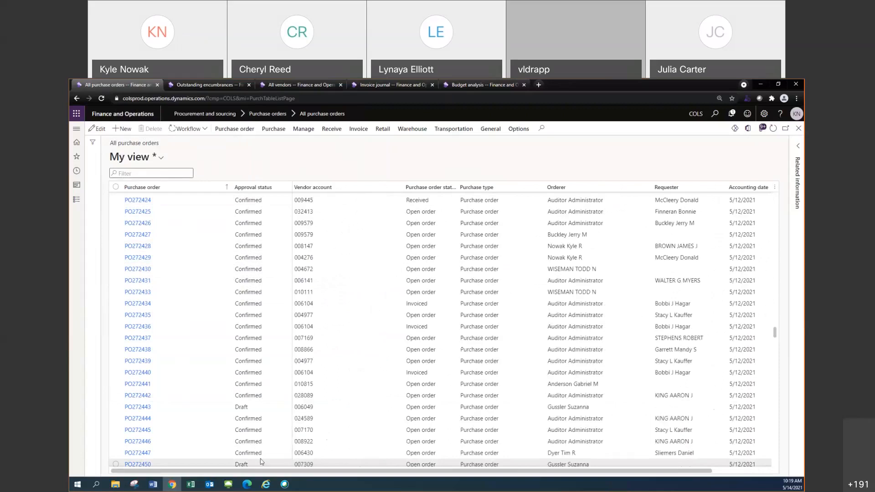
right_click(268, 188)
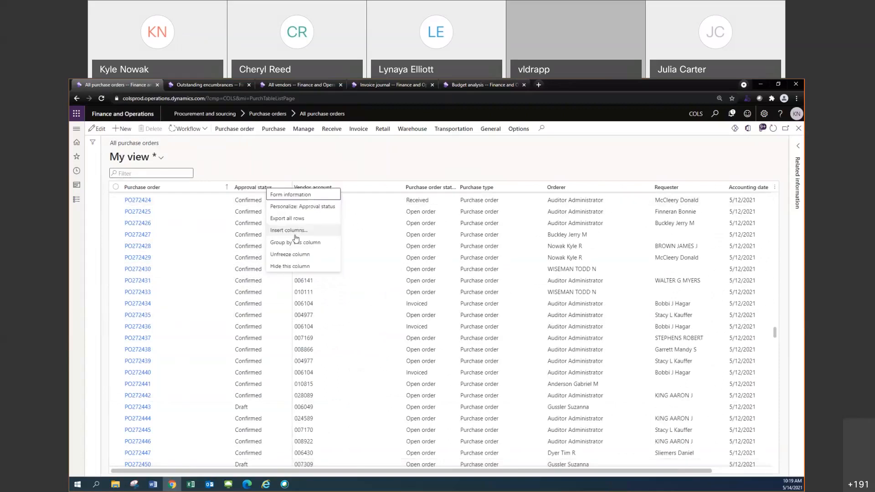
click(295, 254)
right_click(208, 188)
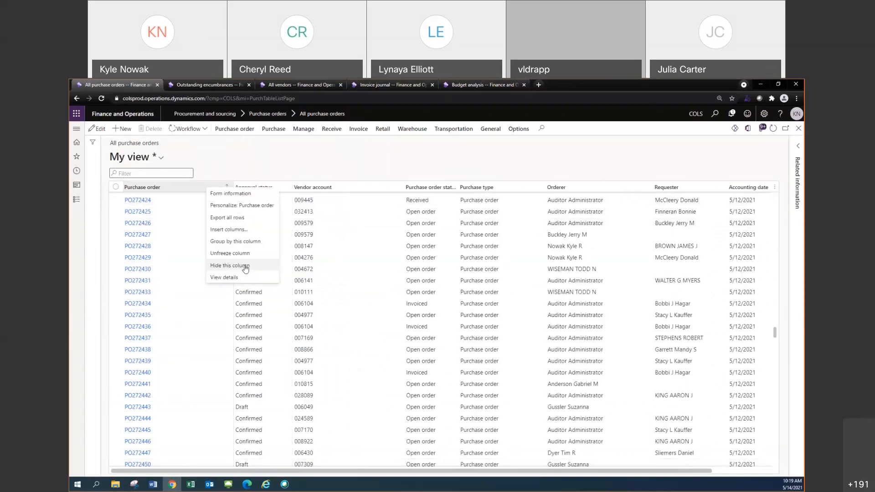
click(230, 253)
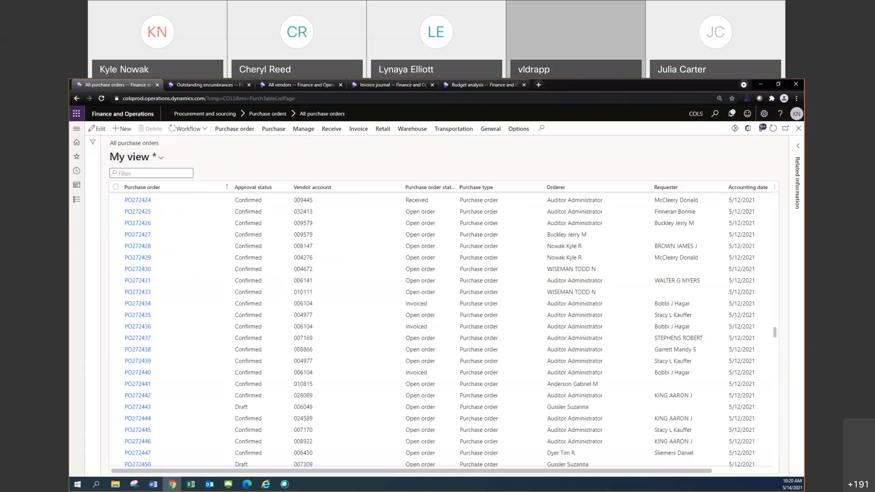
Place the Budget analysis browser tab directly after Outstanding encumbrances and return to the Outstanding encumbrances page
key(alt+Tab)
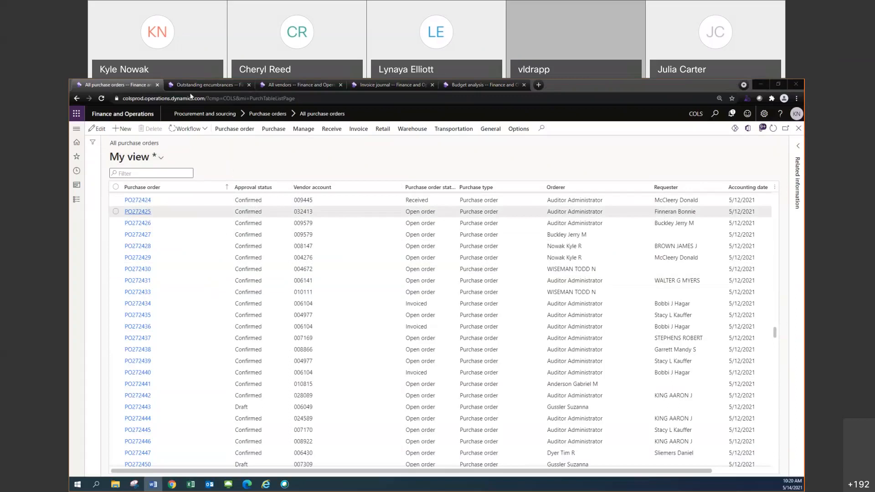
click(199, 86)
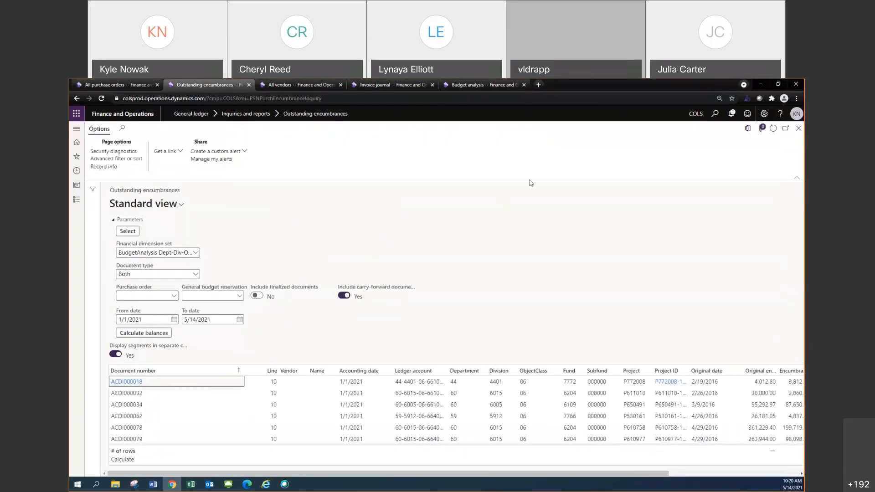
click(512, 86)
drag(335, 97, 317, 96)
click(215, 84)
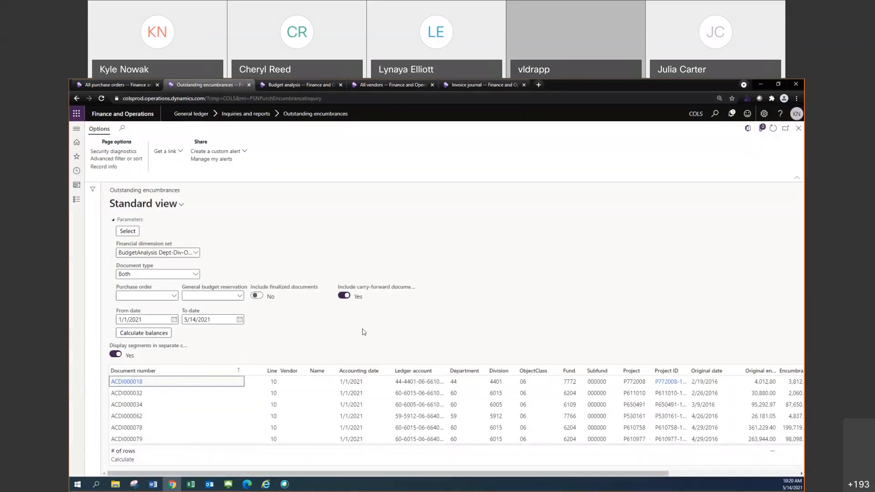
Group the outstanding encumbrances lines by the Document number column
drag(517, 472, 695, 425)
drag(594, 478, 440, 474)
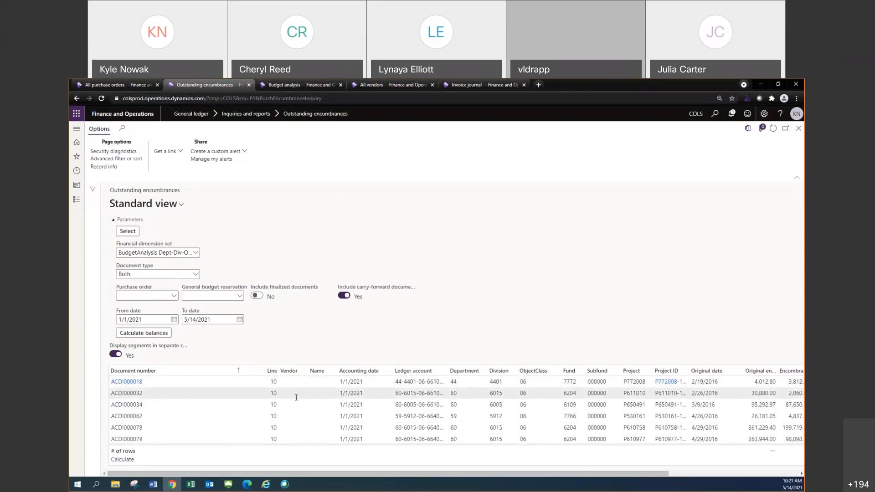
right_click(160, 374)
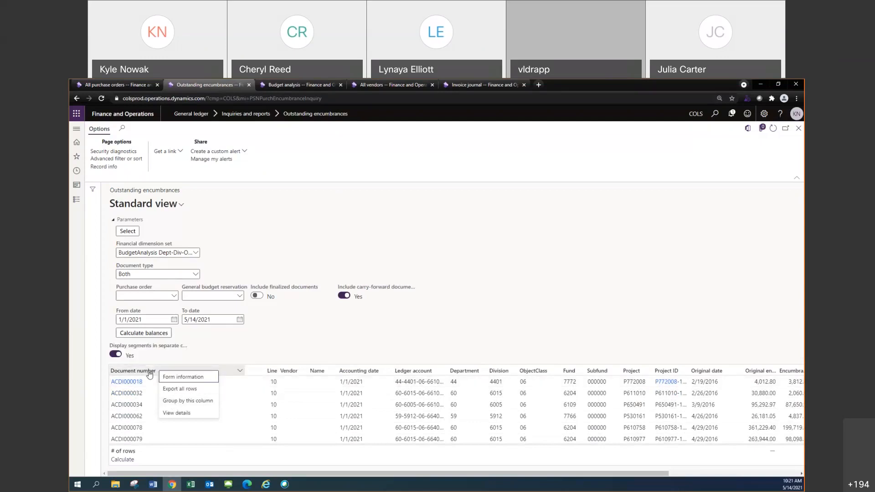
click(479, 322)
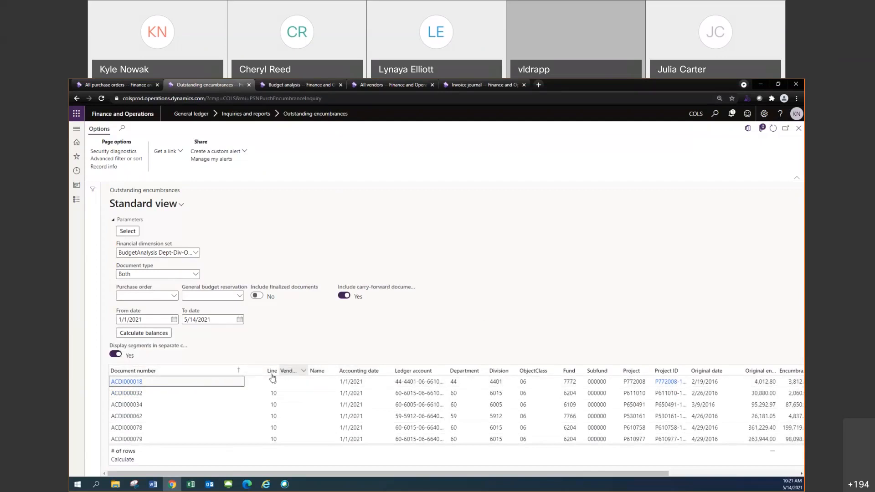
right_click(205, 373)
mouse_move(192, 374)
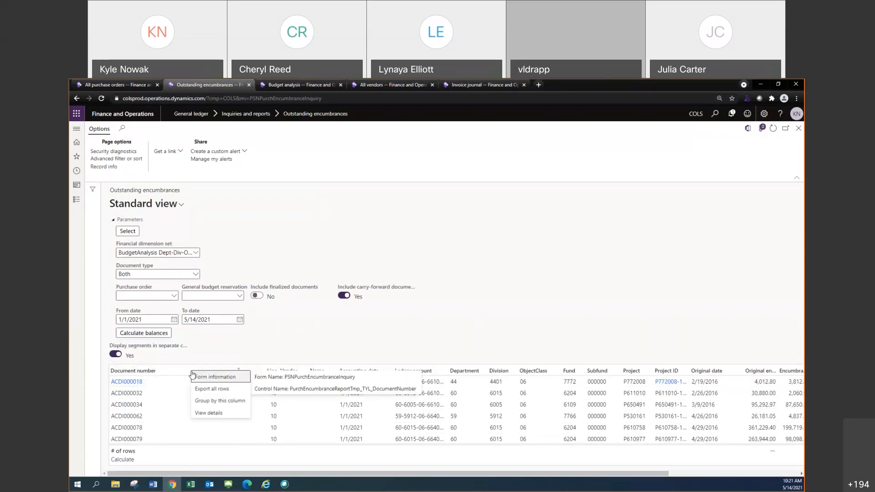
click(222, 401)
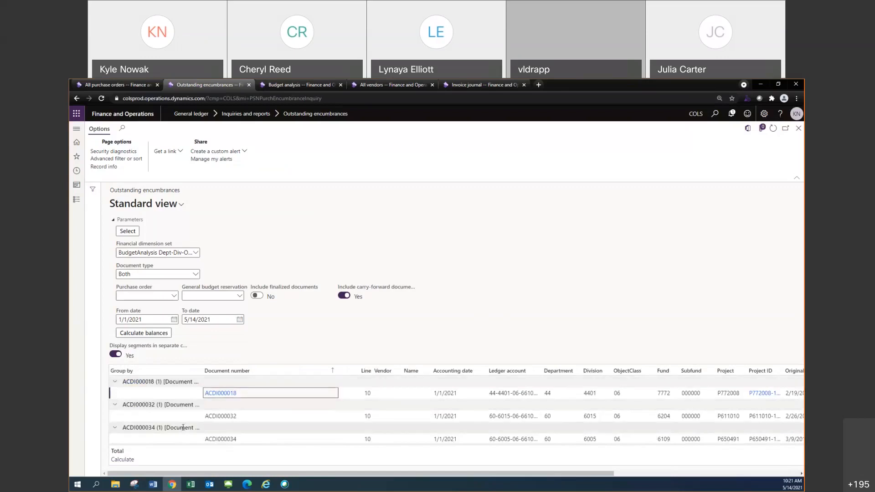
Look through the encumbrance lines under each document number group
scroll(185, 404, down, 3)
scroll(188, 416, down, 5)
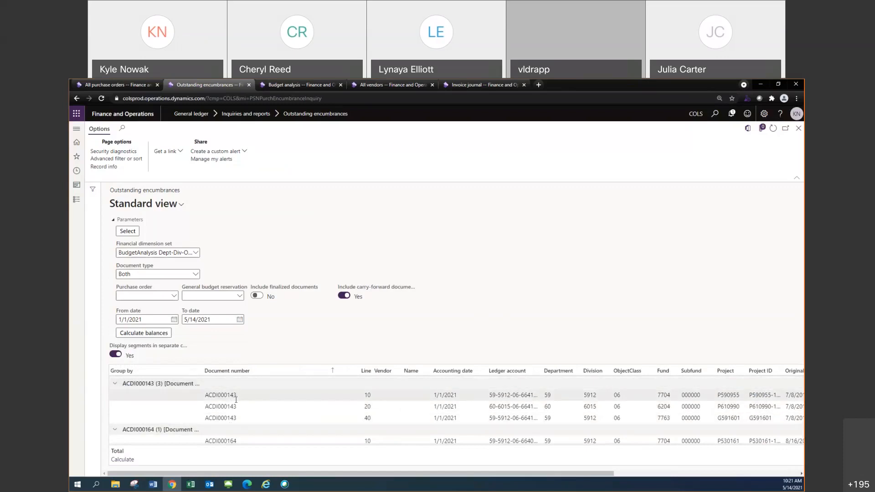
scroll(236, 407, down, 5)
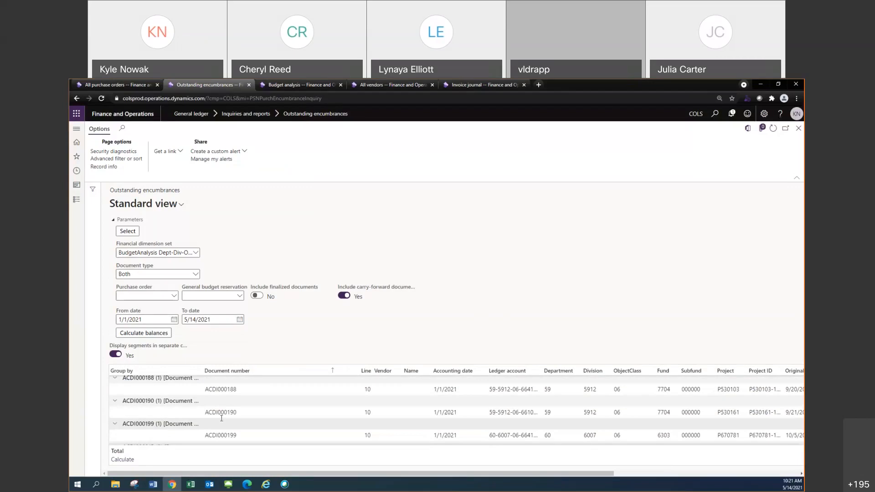
scroll(221, 420, down, 5)
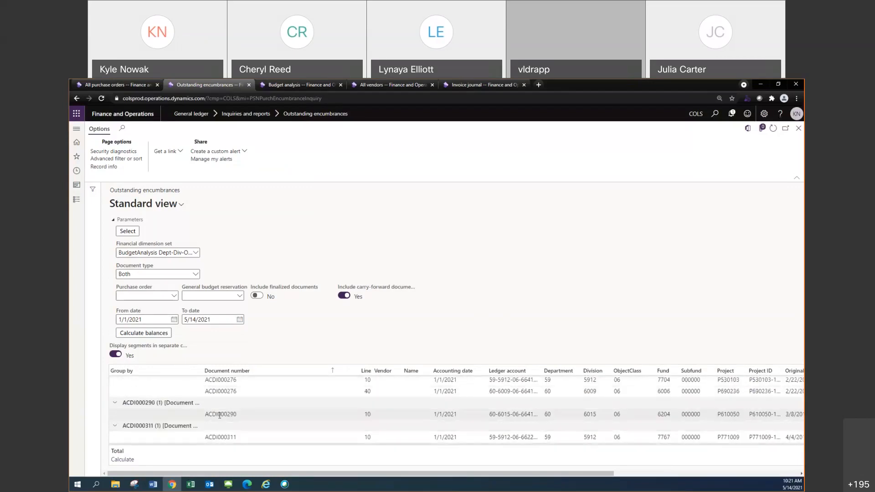
scroll(217, 415, down, 5)
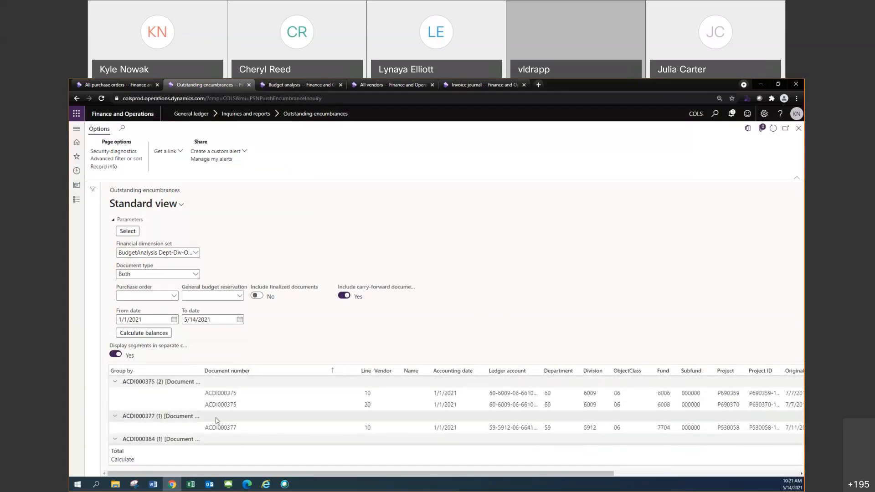
scroll(216, 420, down, 5)
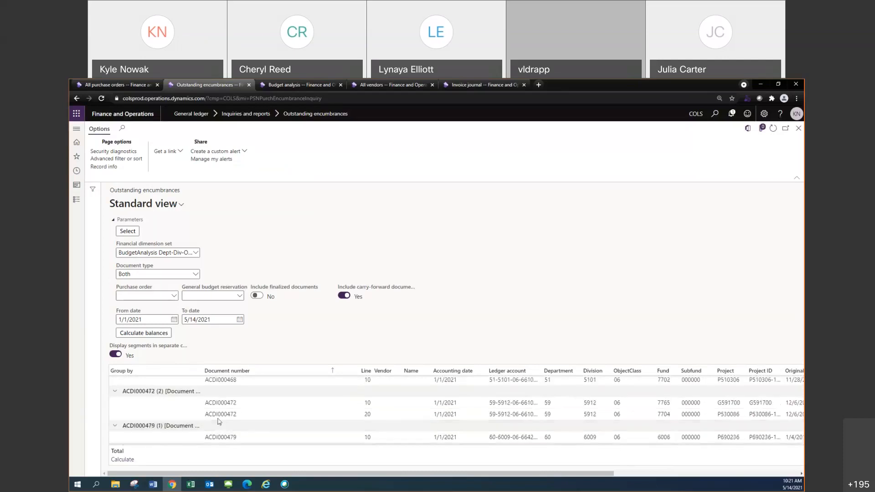
scroll(218, 418, up, 2)
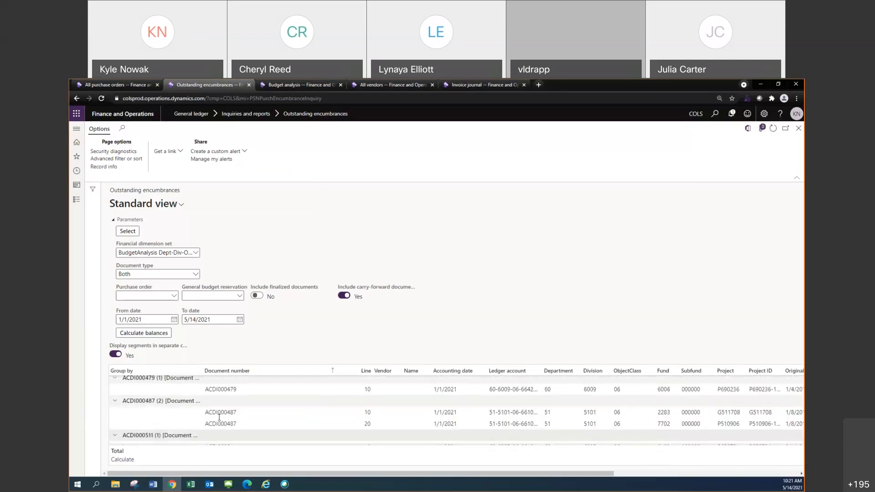
scroll(219, 418, up, 15)
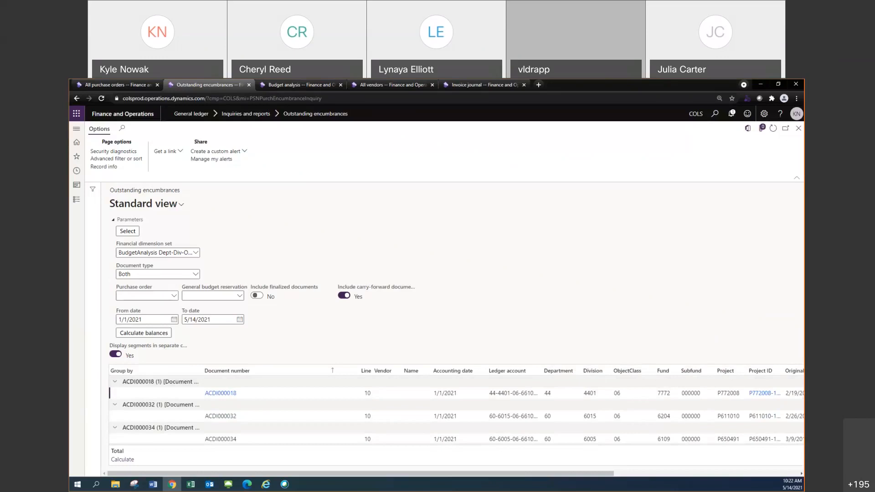
key(alt+Tab)
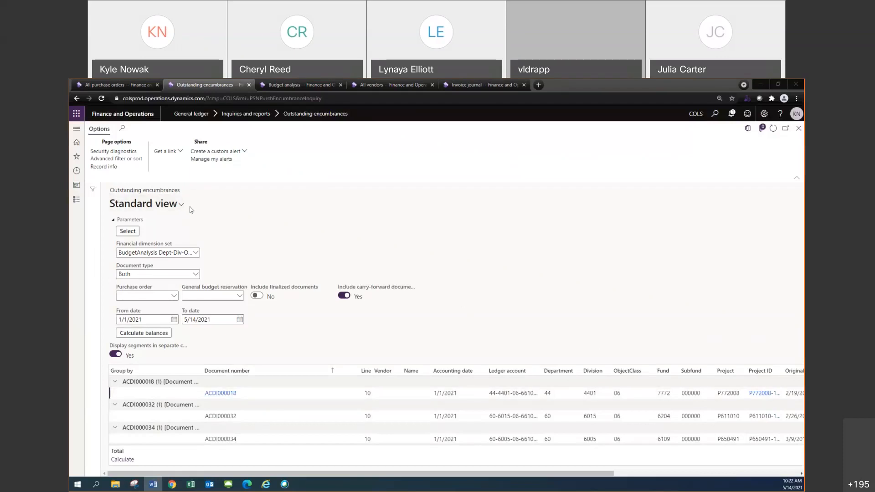
scroll(162, 404, down, 2)
scroll(163, 404, down, 2)
scroll(162, 405, up, 4)
click(278, 396)
right_click(161, 370)
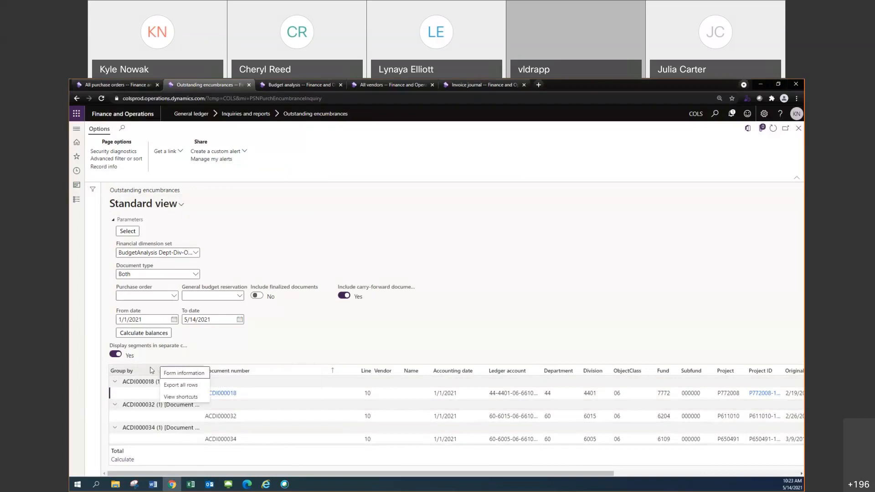
right_click(146, 371)
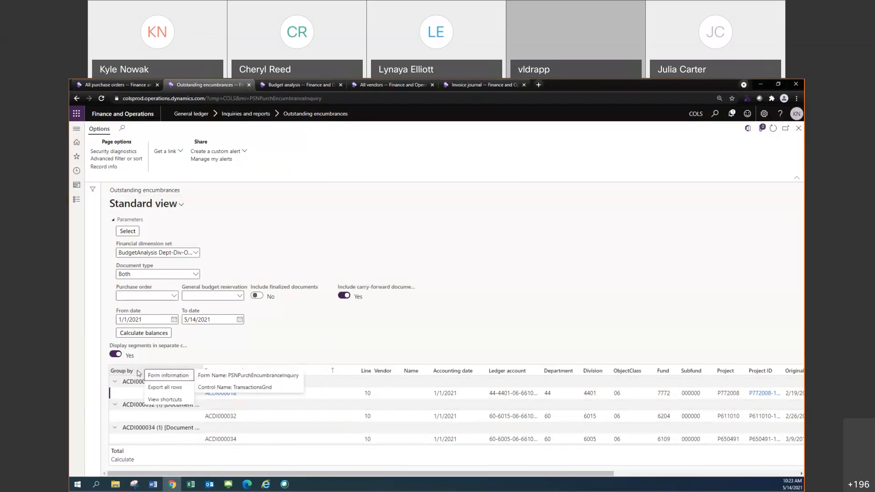
click(140, 371)
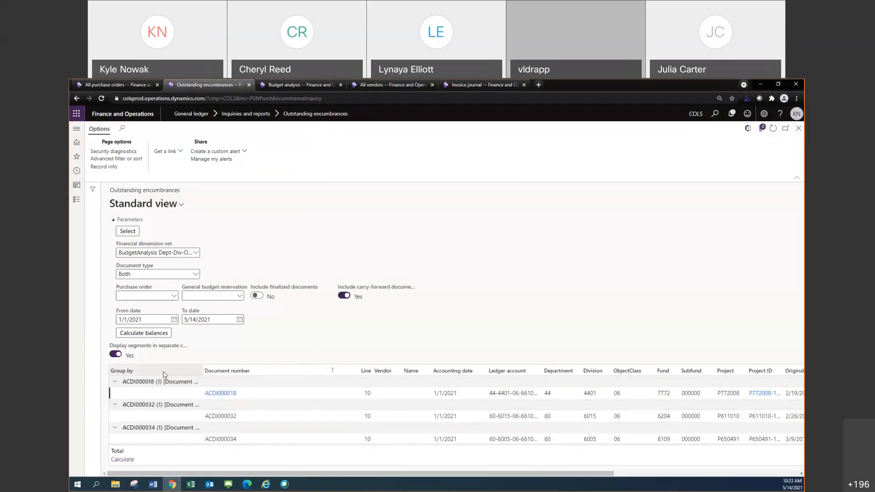
right_click(160, 376)
click(146, 373)
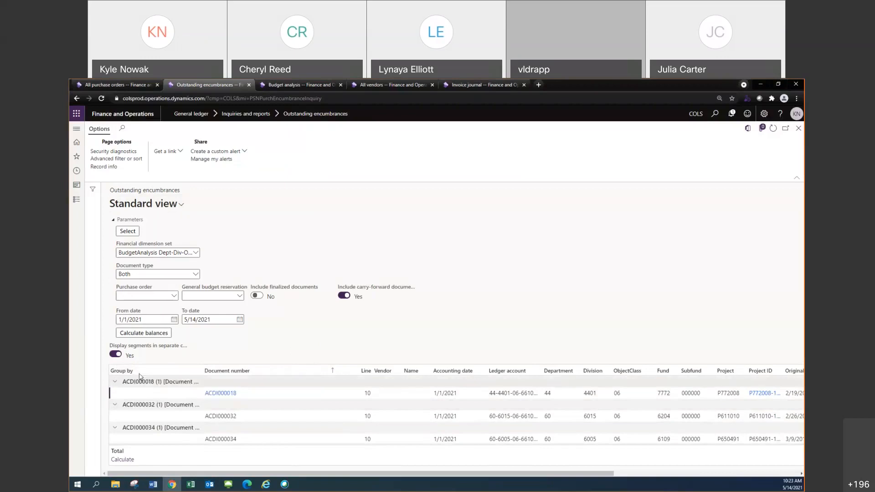
Ungroup the outstanding encumbrances lines and group them again by the Document number column
right_click(231, 372)
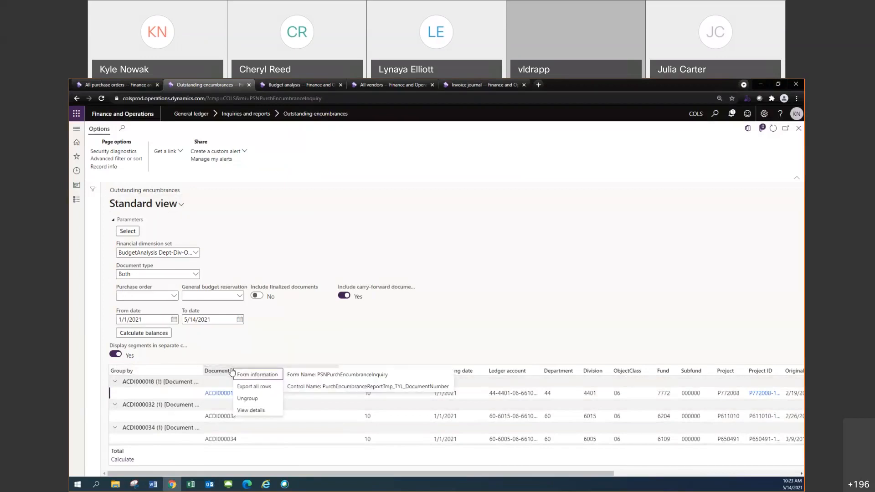
click(222, 370)
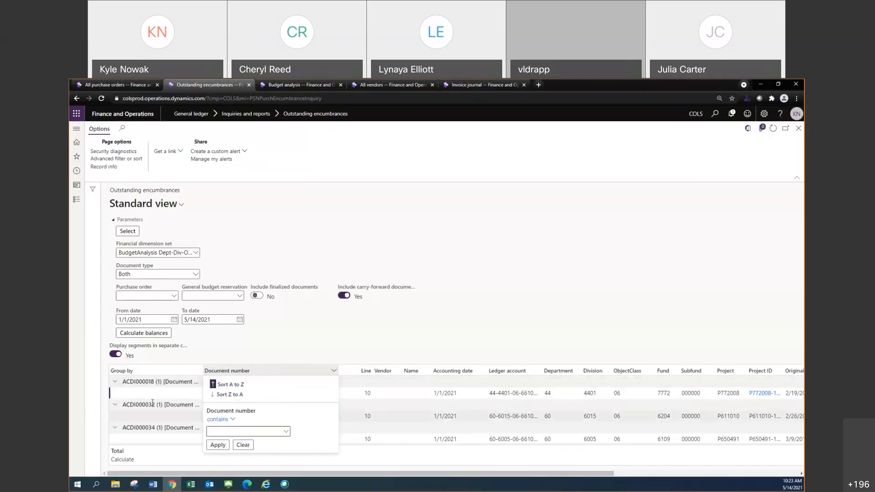
click(262, 372)
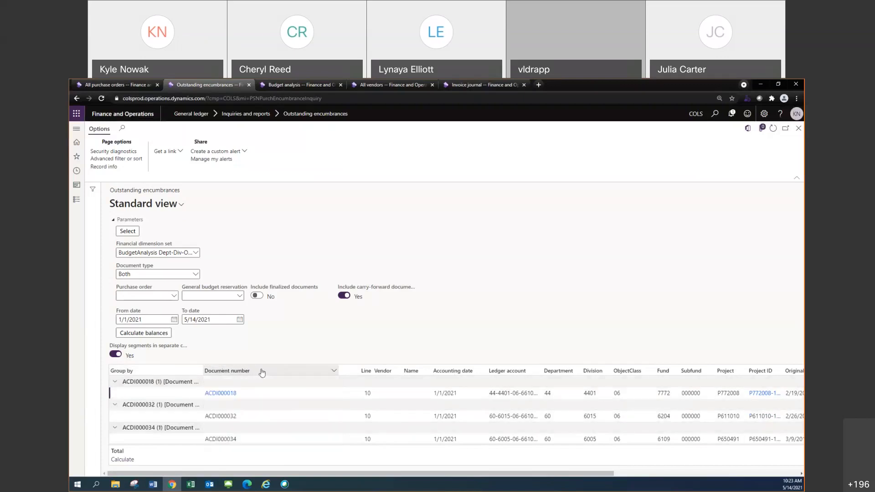
right_click(264, 374)
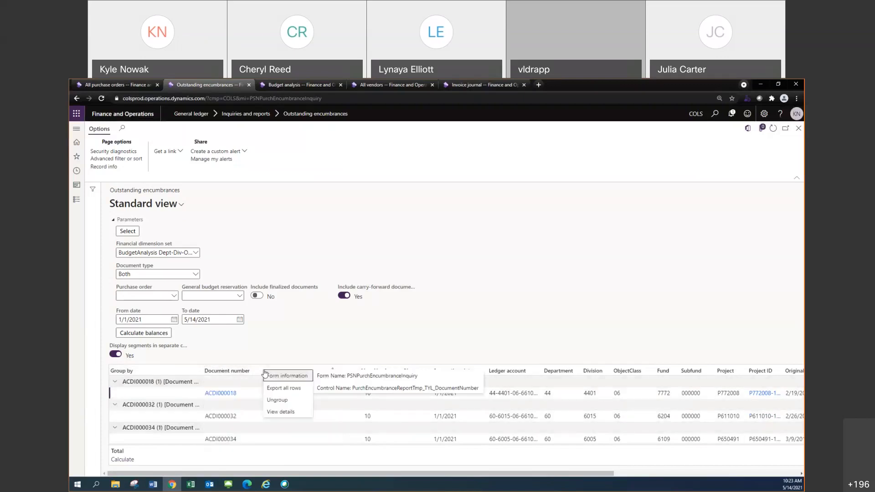
click(286, 400)
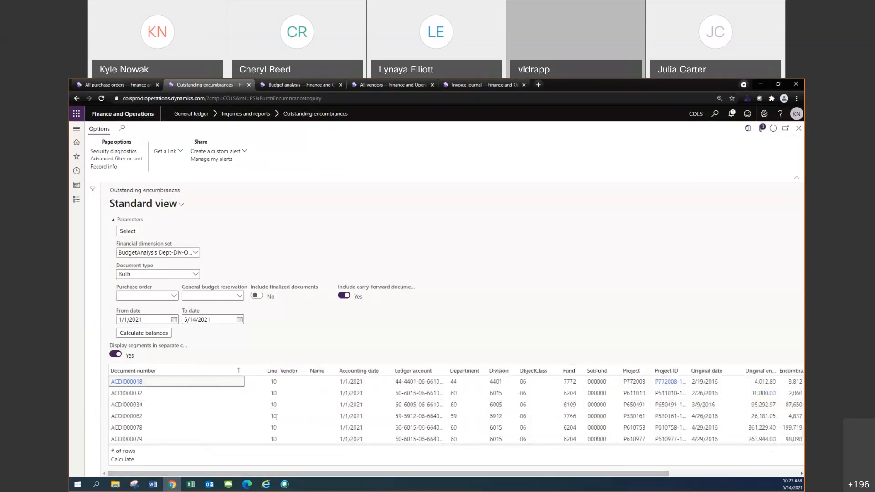
right_click(174, 371)
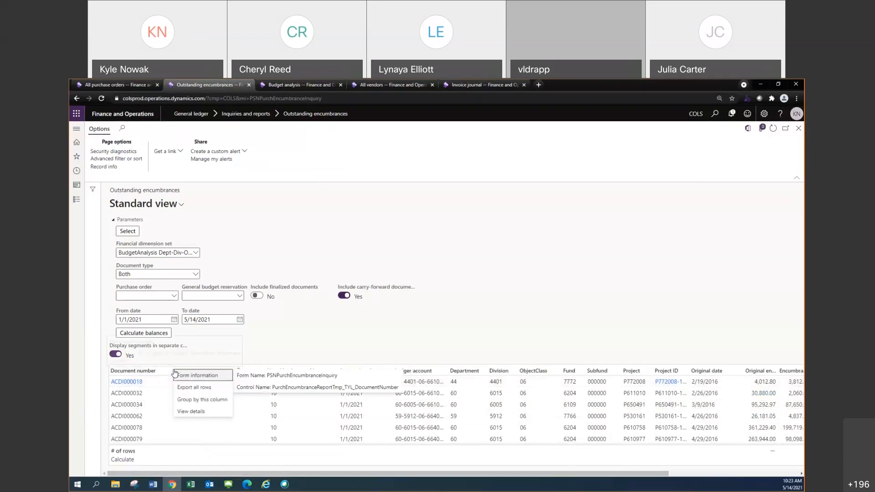
click(203, 400)
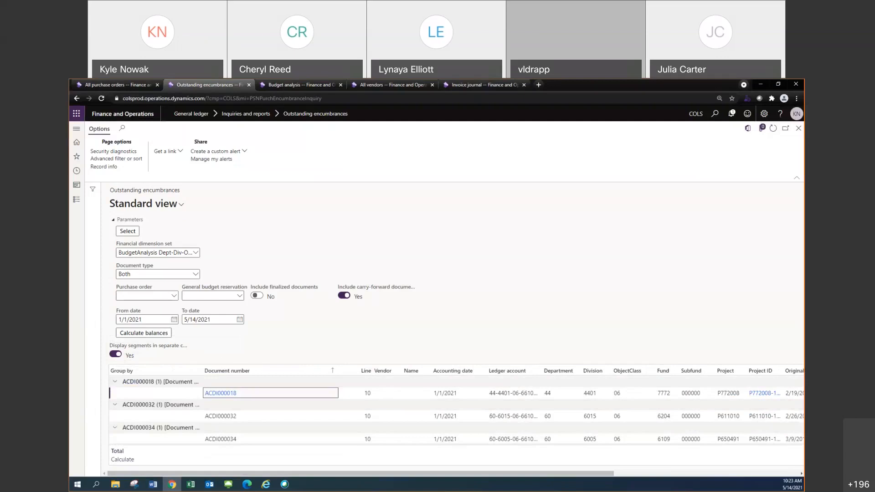
Collapse the document number group that holds lines 10, 20 and 40 and expand it again
key(alt+Tab)
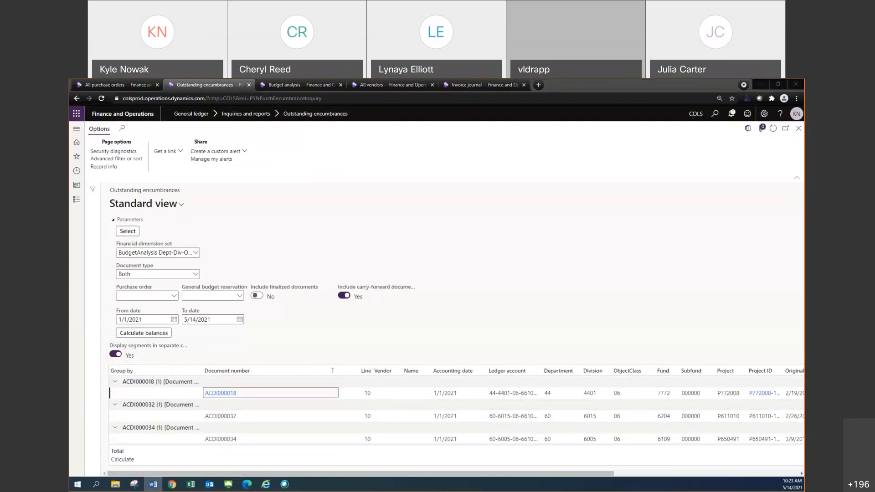
scroll(151, 416, down, 5)
scroll(151, 416, down, 5)
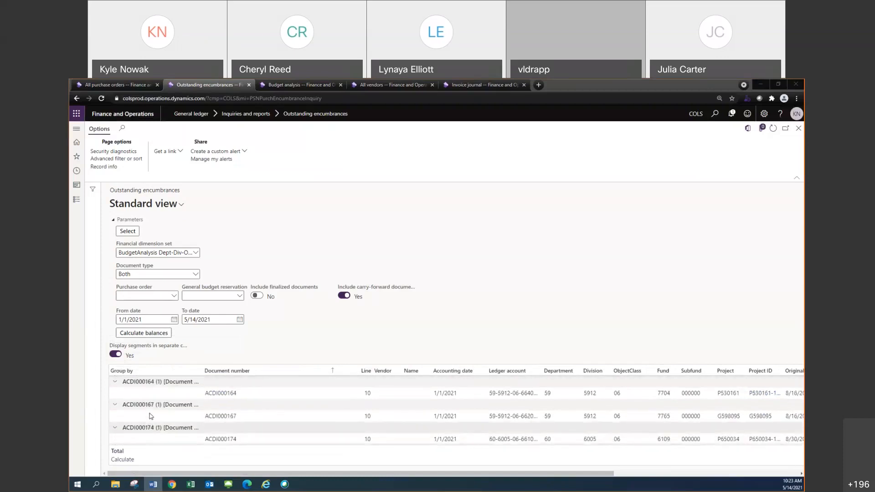
scroll(115, 388, up, 1)
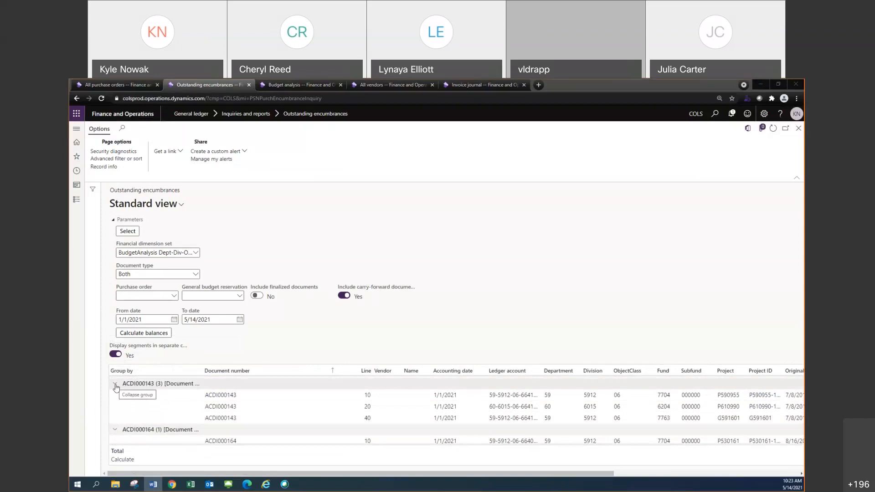
click(115, 385)
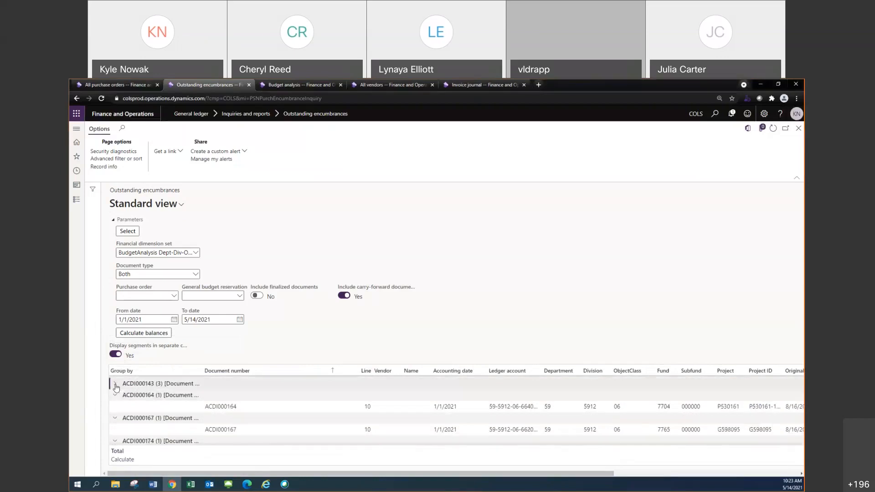
click(115, 385)
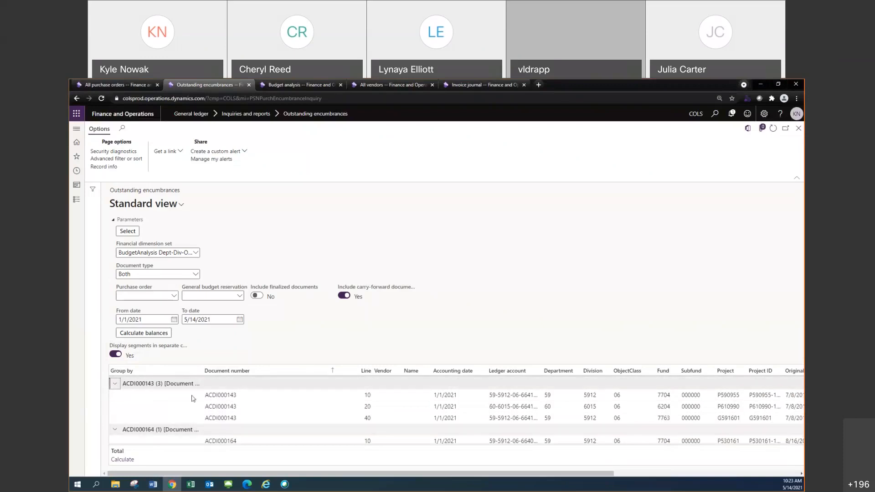
scroll(274, 418, up, 5)
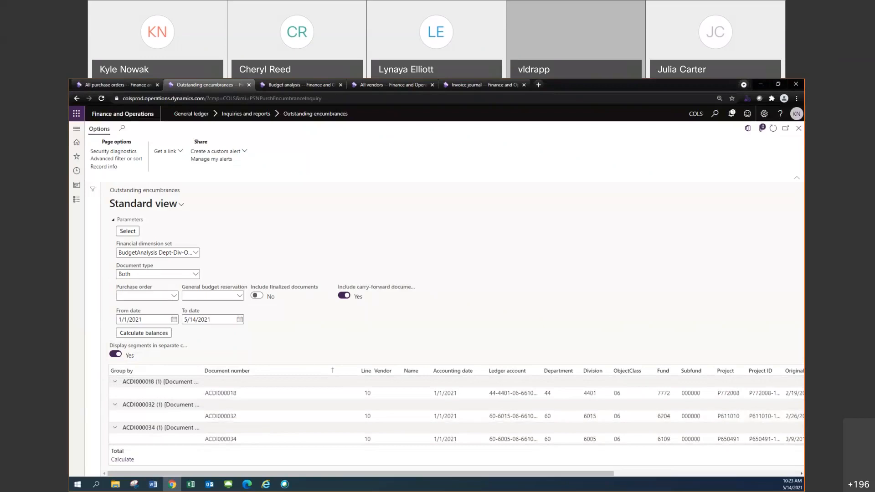
Examine the grid options for hiding the footer, hiding column names in groups and ungrouping all lines
click(153, 485)
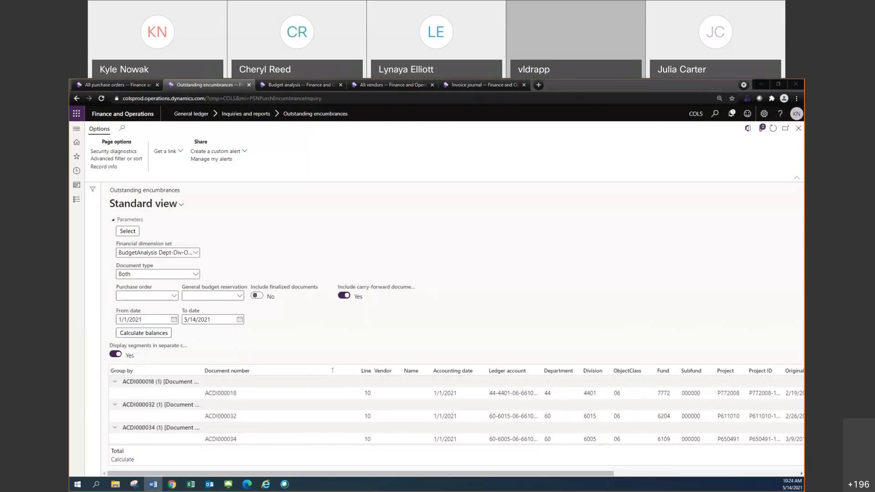
scroll(206, 408, down, 2)
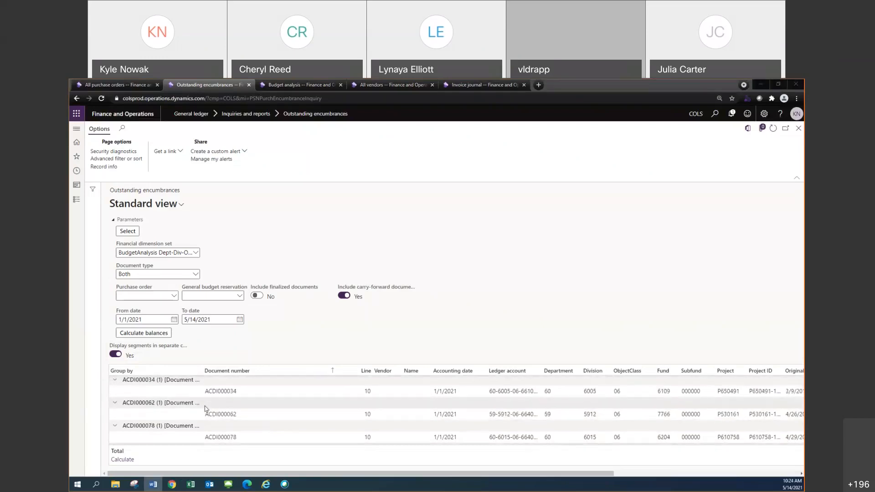
drag(505, 475, 702, 474)
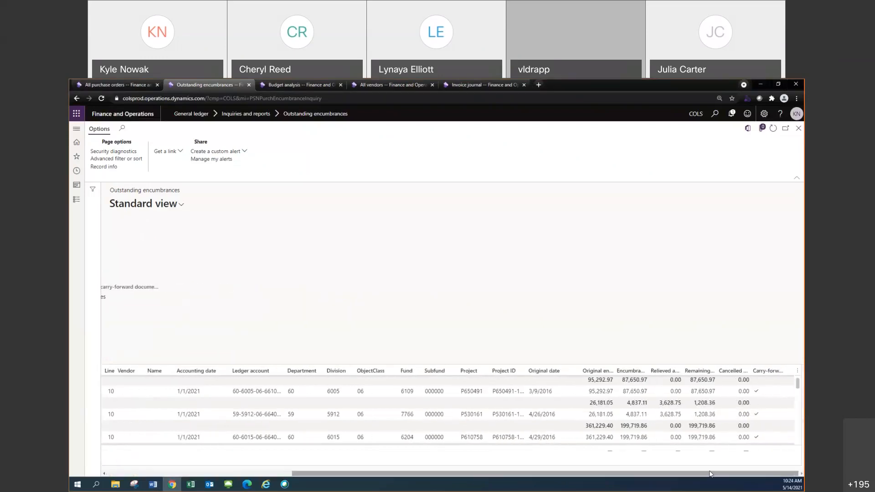
click(796, 372)
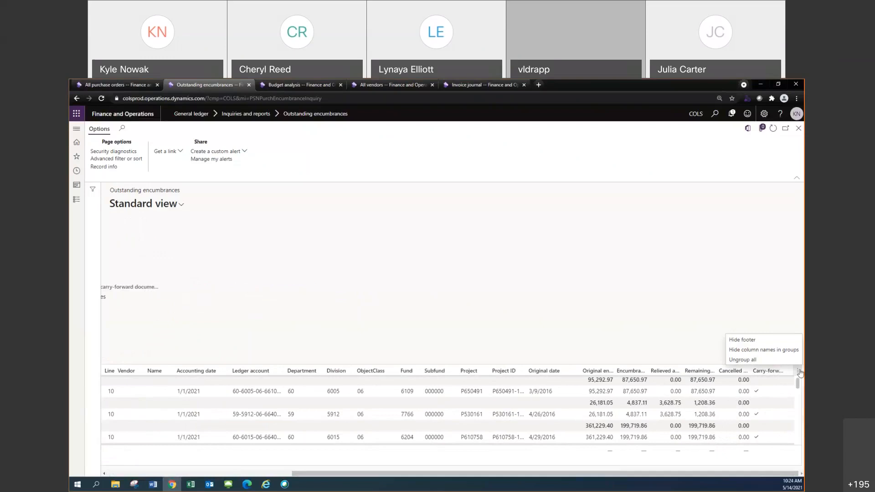
click(796, 372)
click(797, 373)
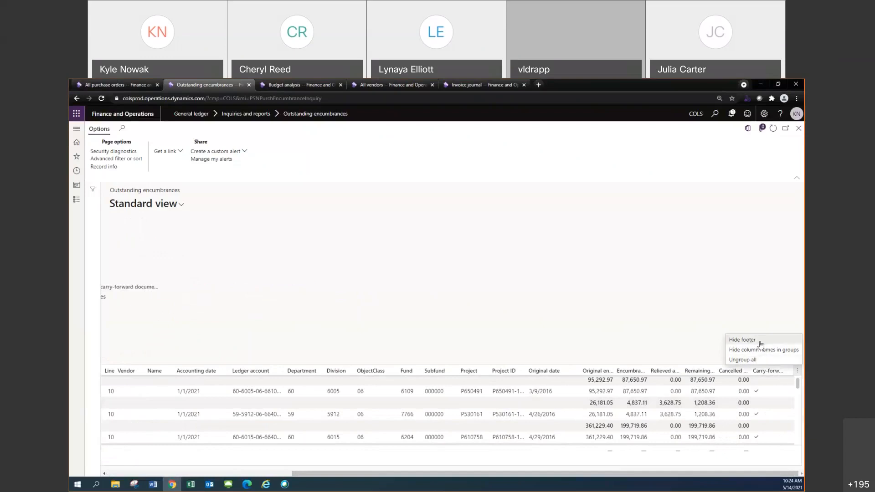
click(797, 373)
click(797, 373)
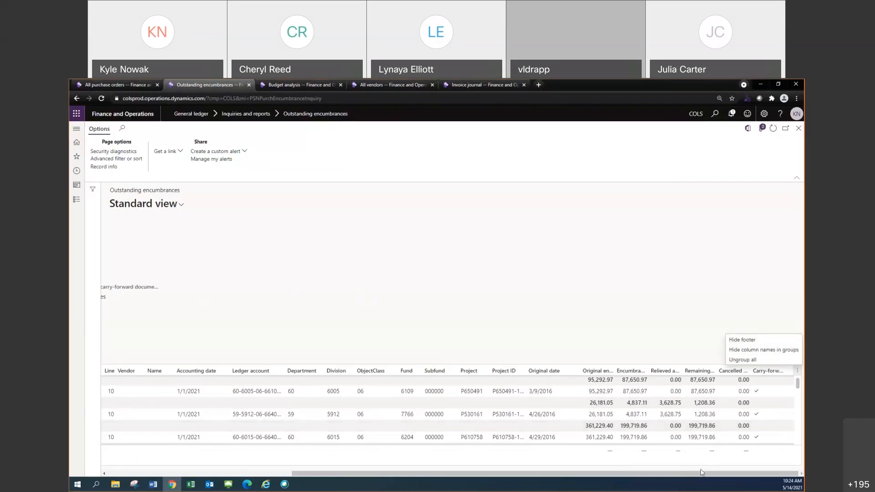
Start calculating the footer total for all grouped encumbrance lines and stop the calculation
drag(695, 474, 510, 476)
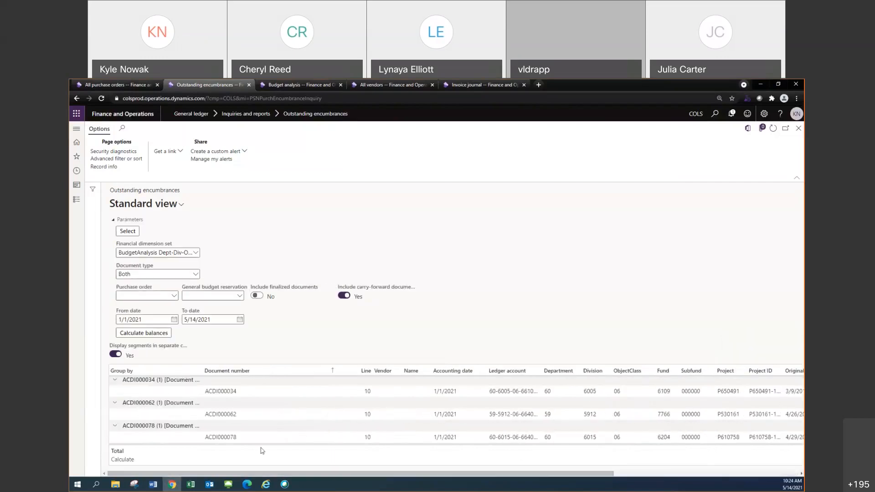
click(121, 460)
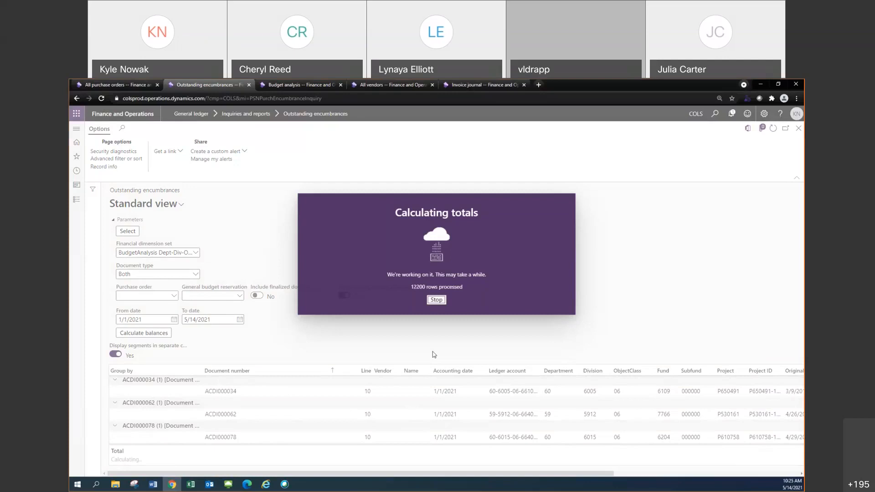
click(436, 300)
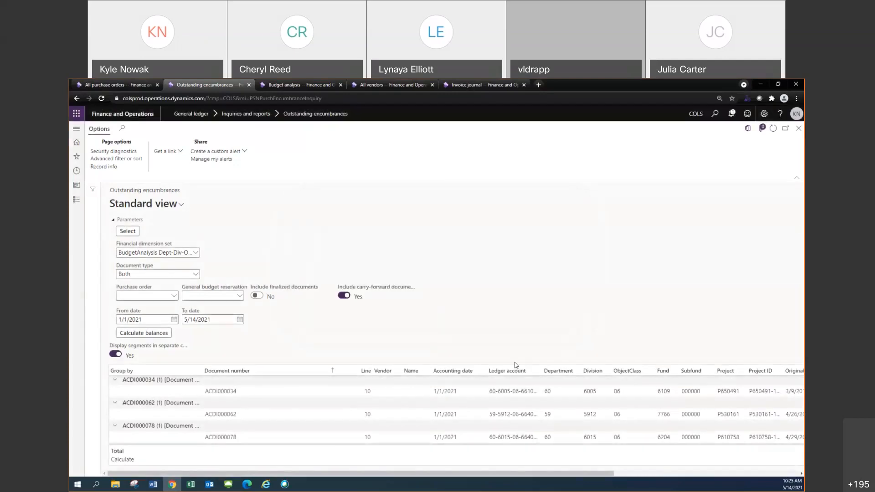
Filter the encumbrance lines to those whose Department contains 51
click(555, 375)
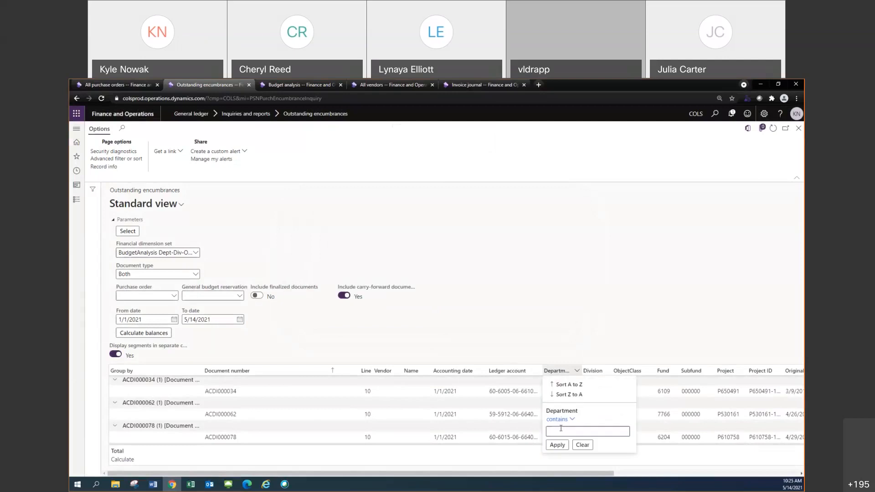
click(561, 431)
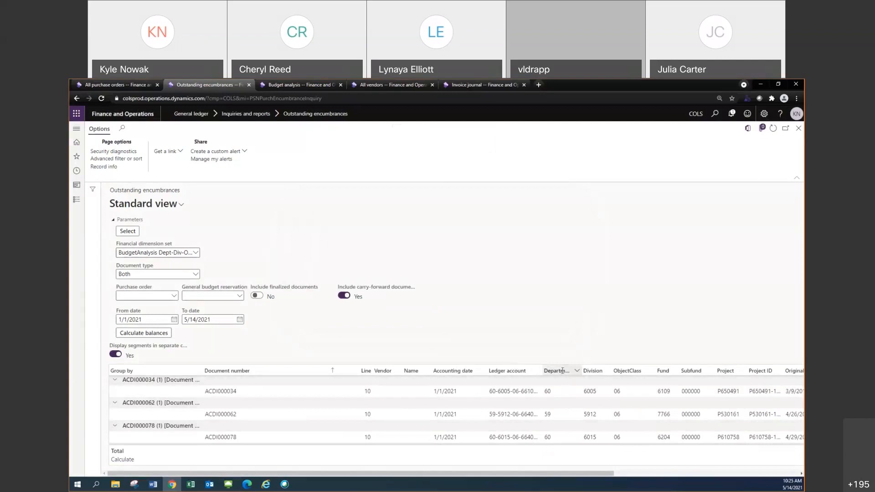
scroll(562, 371, down, 5)
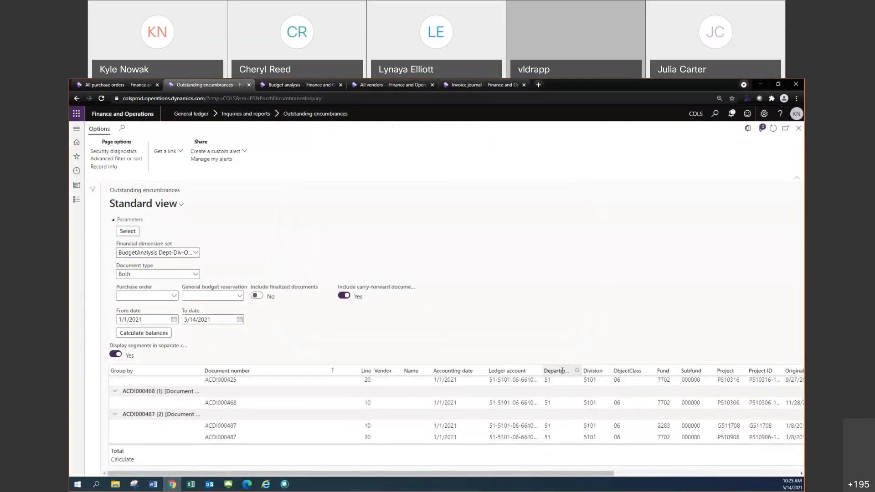
click(575, 371)
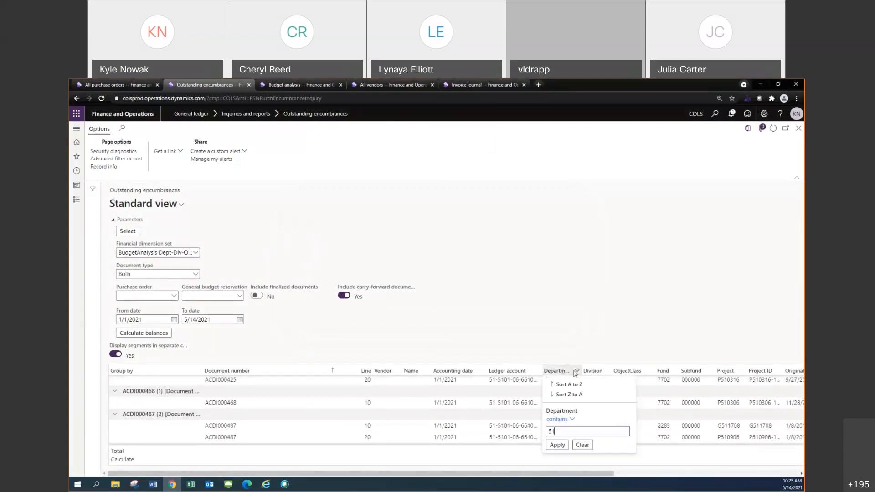
key(Return)
Filter the encumbrance lines further to those whose Fund begins with 7702
click(666, 372)
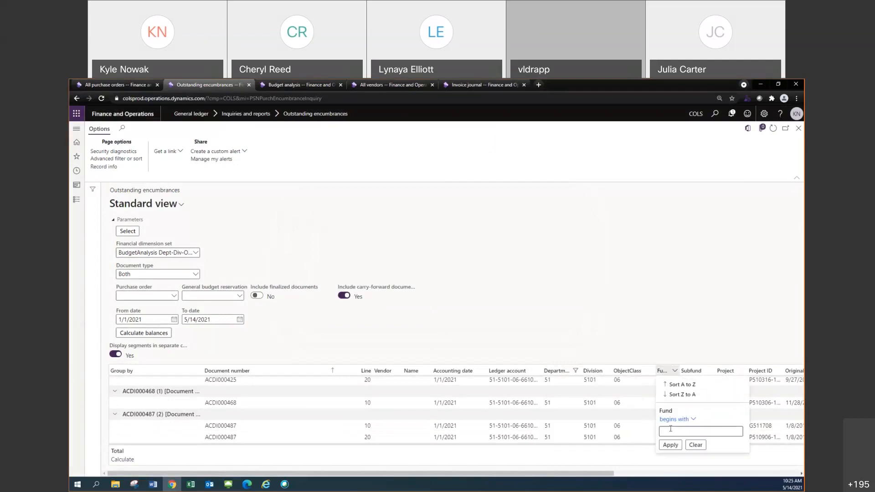
text(7712)
click(670, 445)
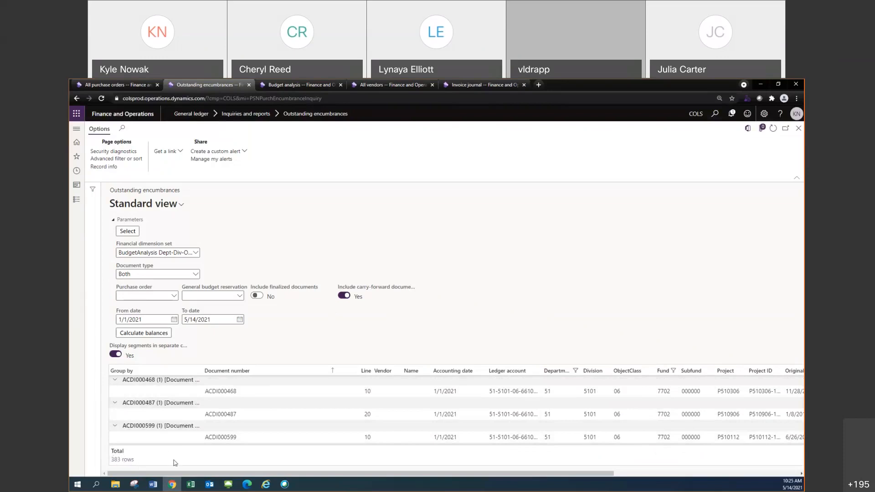
Examine the footer totals and the per-document subtotals of the filtered encumbrance lines, including the ACDI001230 group and its reservation title
drag(149, 473, 335, 473)
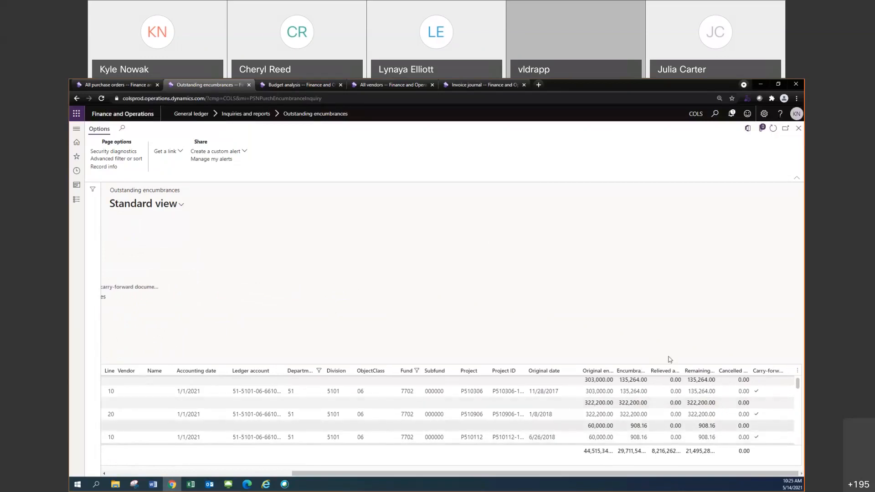
mouse_move(534, 477)
mouse_down()
mouse_move(489, 474)
mouse_move(524, 473)
mouse_up()
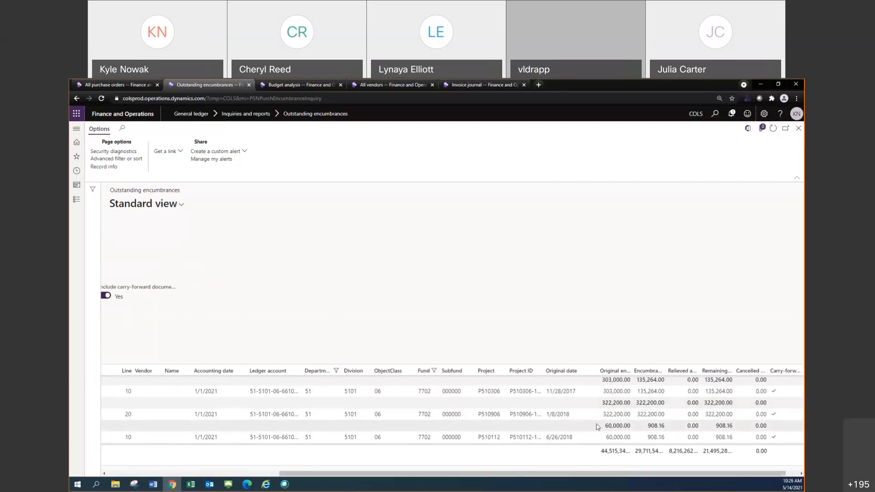
drag(555, 474, 382, 474)
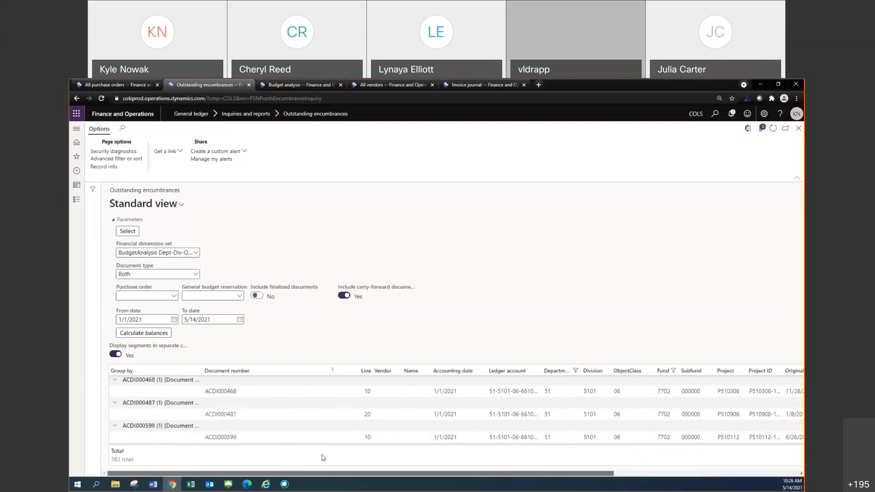
scroll(282, 410, down, 10)
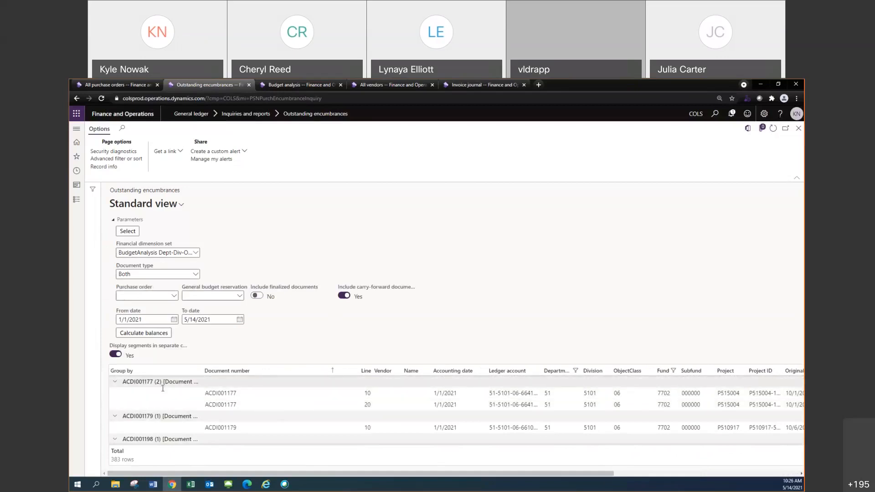
scroll(166, 391, down, 5)
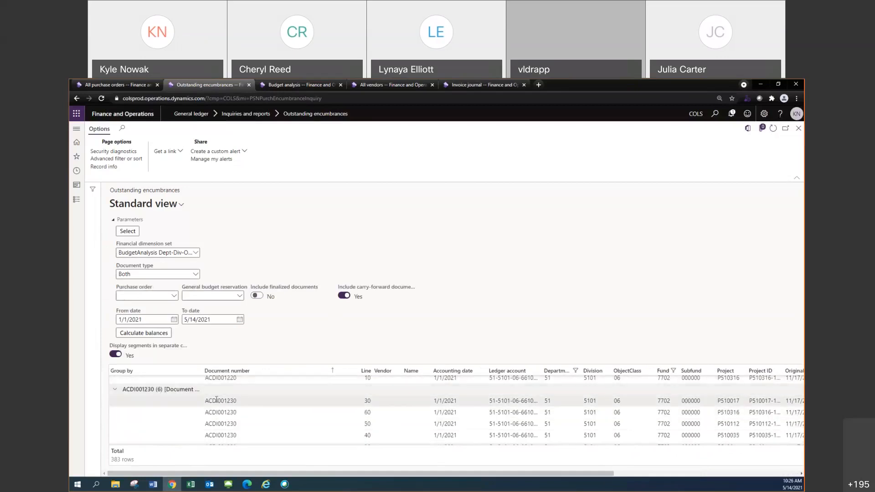
drag(215, 472, 405, 470)
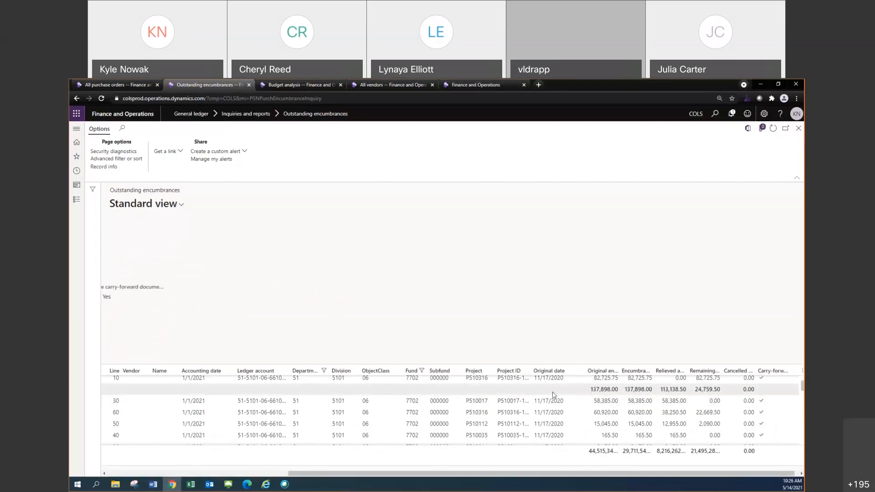
drag(478, 472, 278, 425)
scroll(276, 420, down, 2)
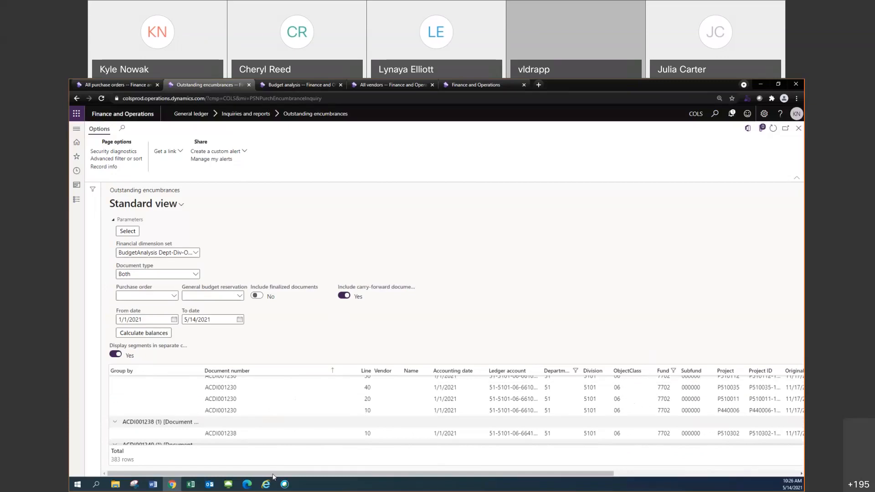
scroll(266, 424, up, 2)
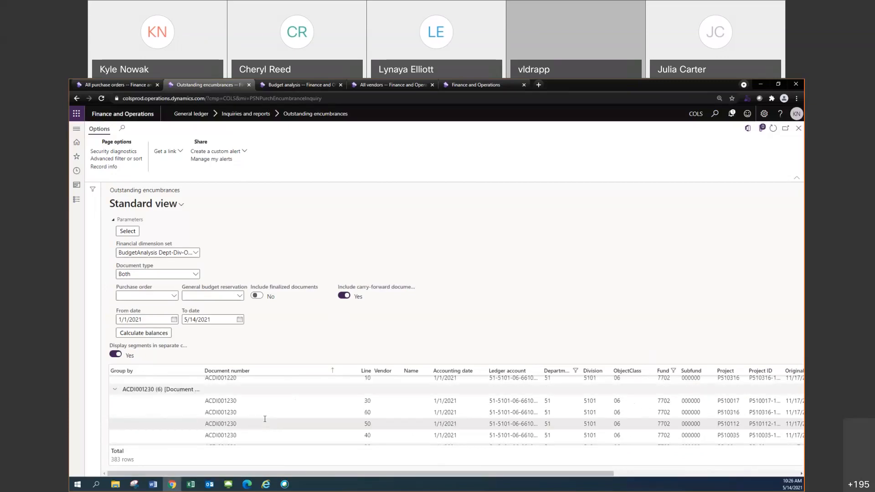
mouse_move(274, 423)
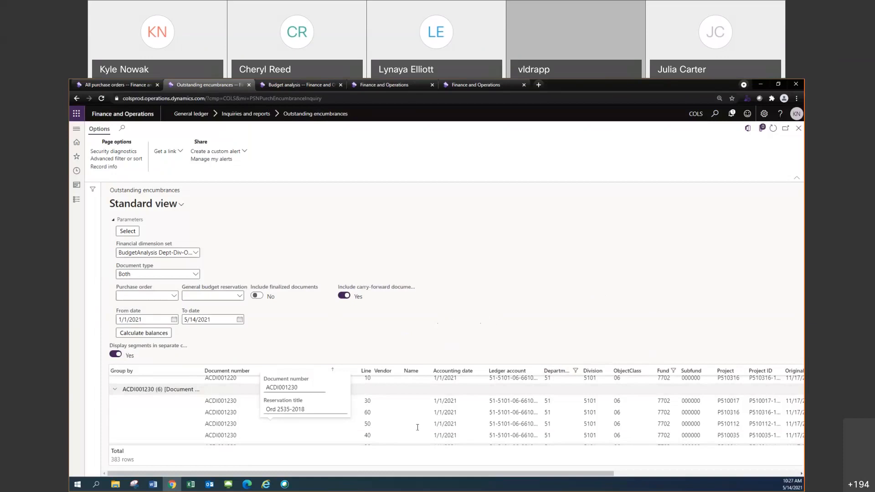
Check which context options the grid footer offers on its Total label and on the original encumbrance total
key(alt+Tab)
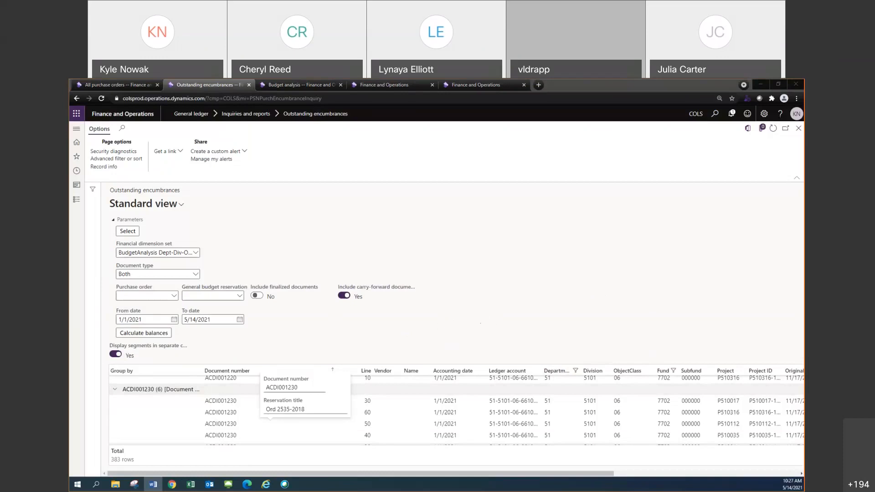
click(501, 345)
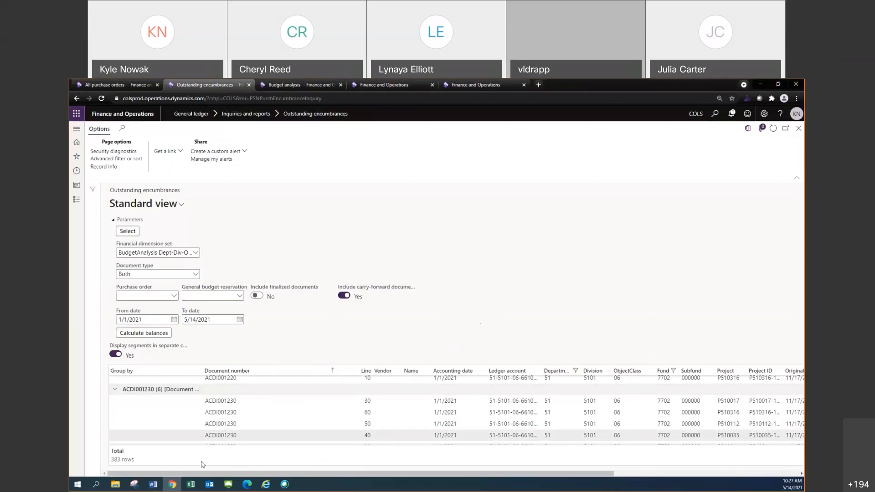
right_click(156, 457)
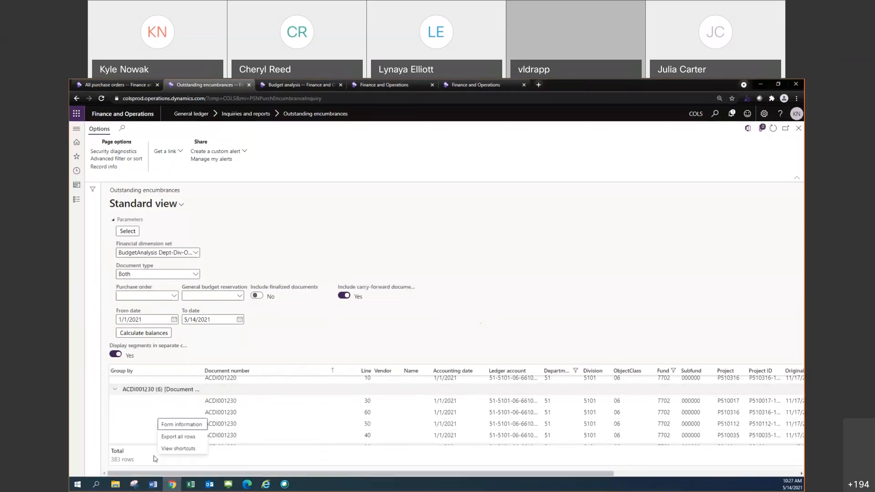
right_click(127, 451)
drag(201, 473, 529, 462)
right_click(597, 450)
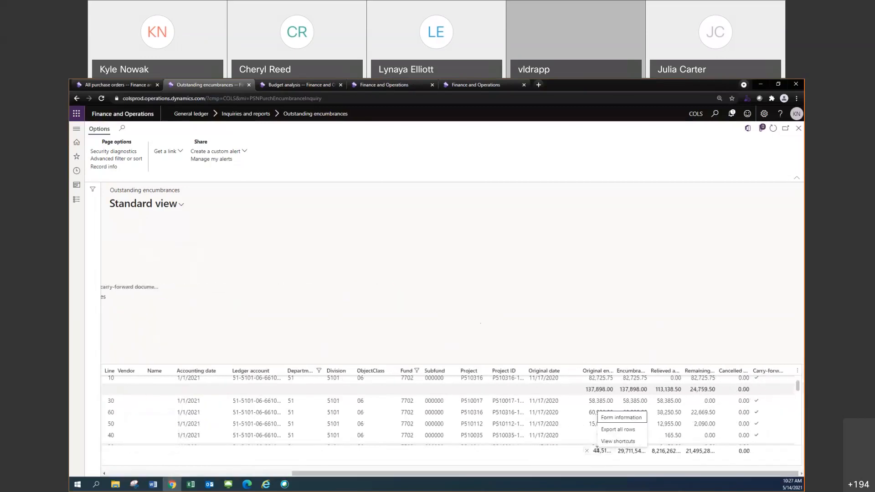
Hide the footer of the encumbrance grid and check the grid across its full width
click(796, 371)
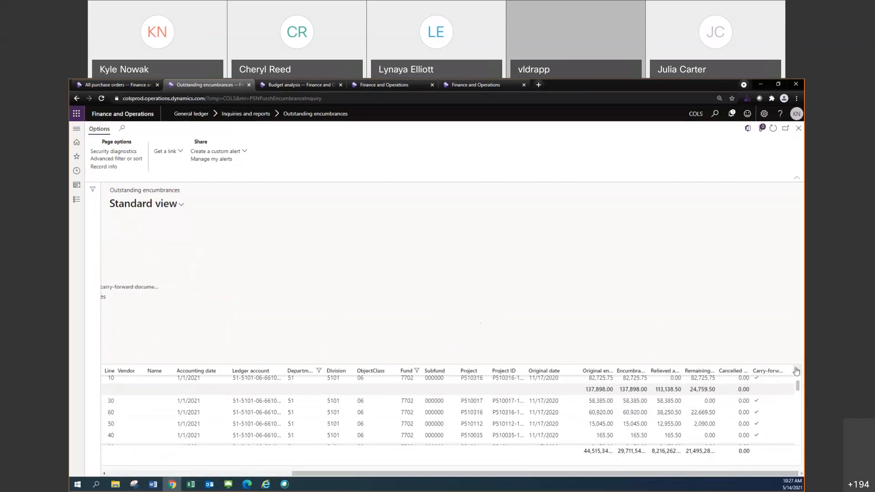
click(796, 371)
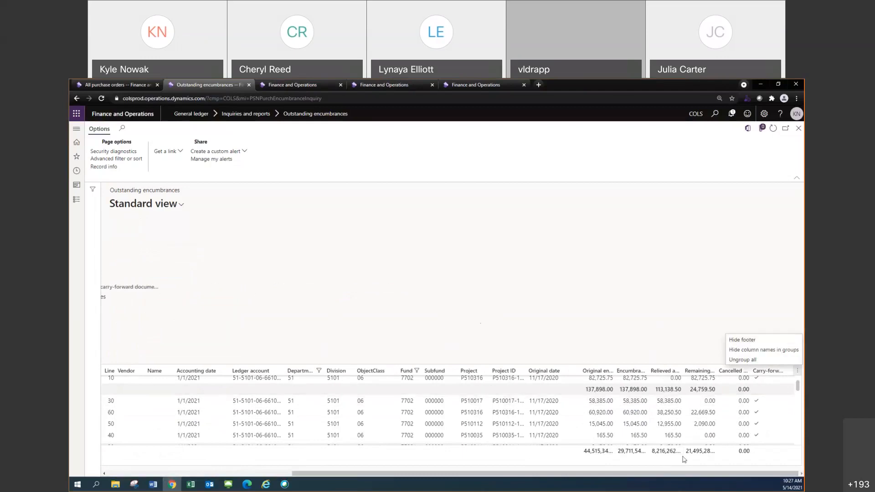
click(738, 341)
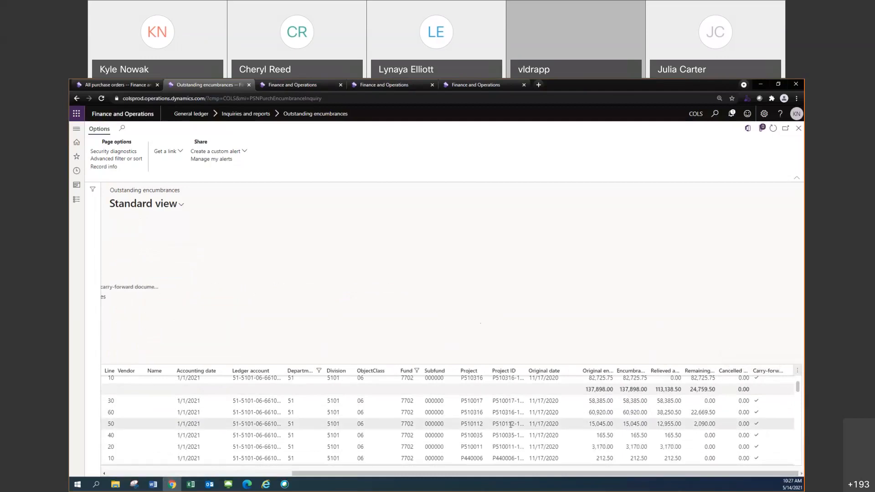
click(285, 474)
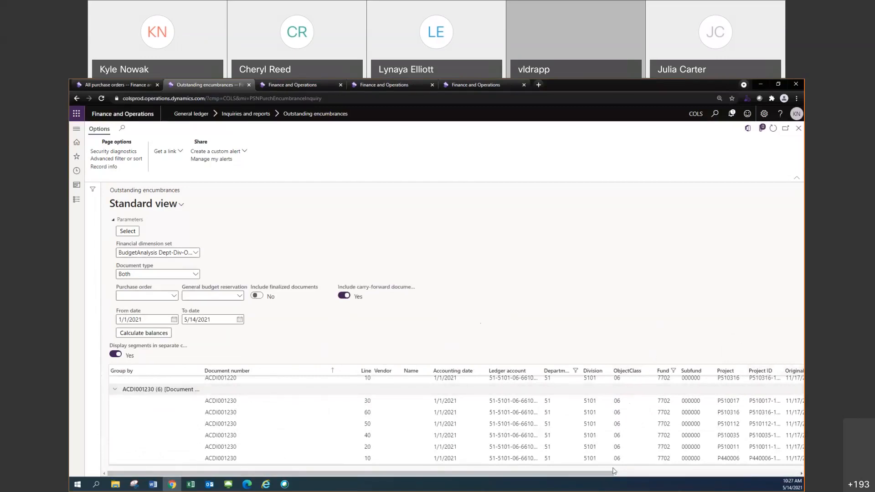
drag(607, 474, 798, 437)
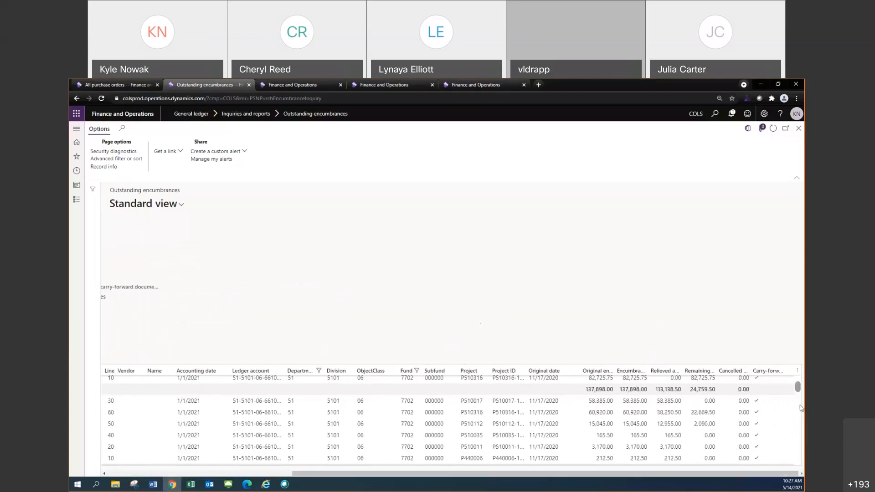
Show the encumbrance grid's footer again and check its total row
click(797, 371)
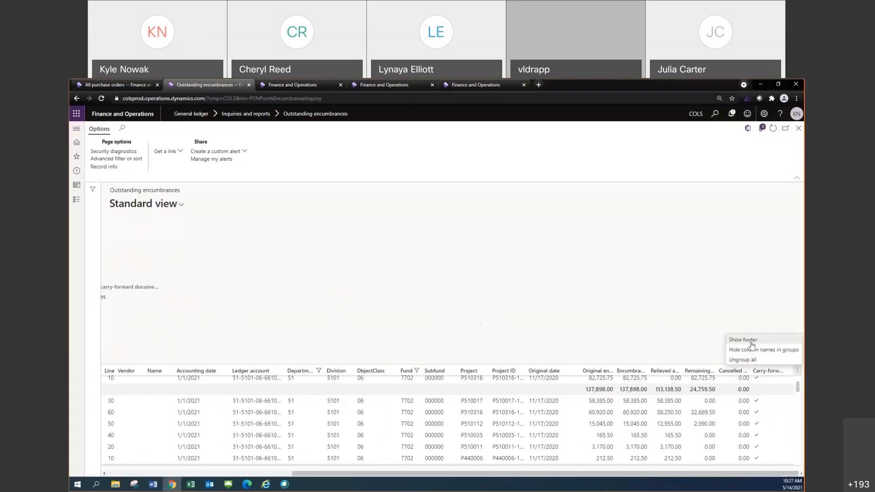
click(743, 339)
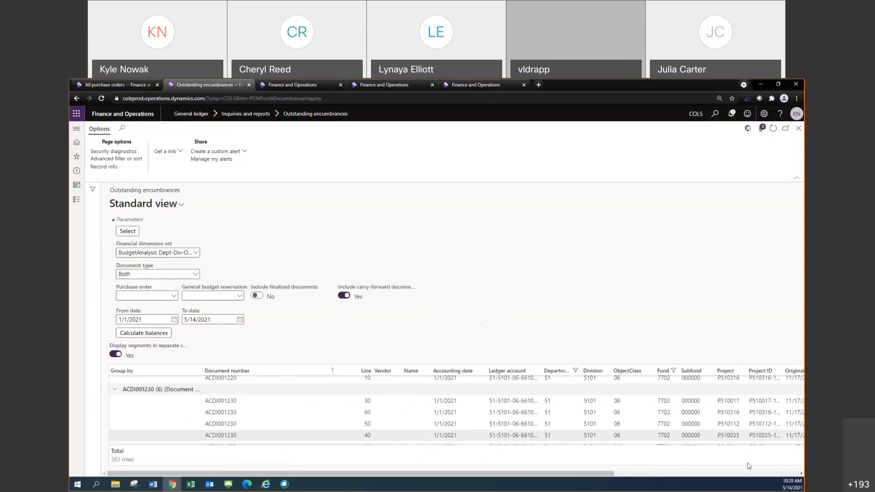
scroll(765, 466, right, 5)
scroll(766, 467, left, 5)
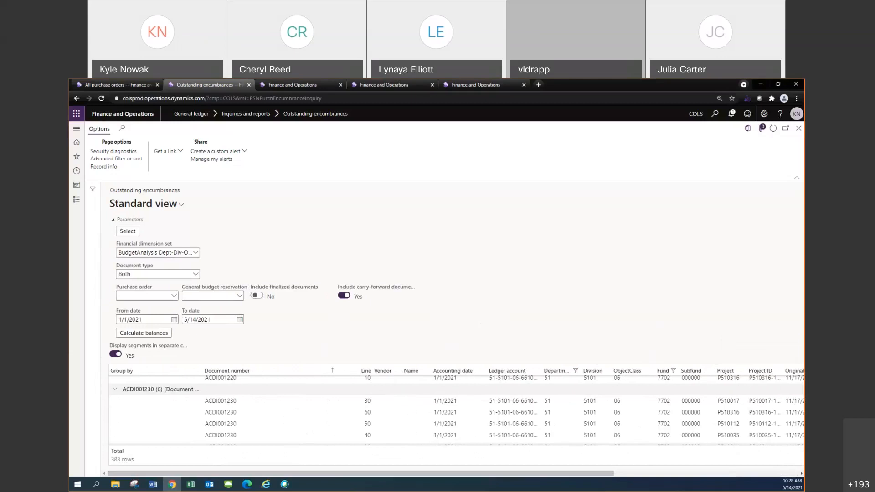
Check the Office export choices for the Encumbrance balance report table
click(153, 484)
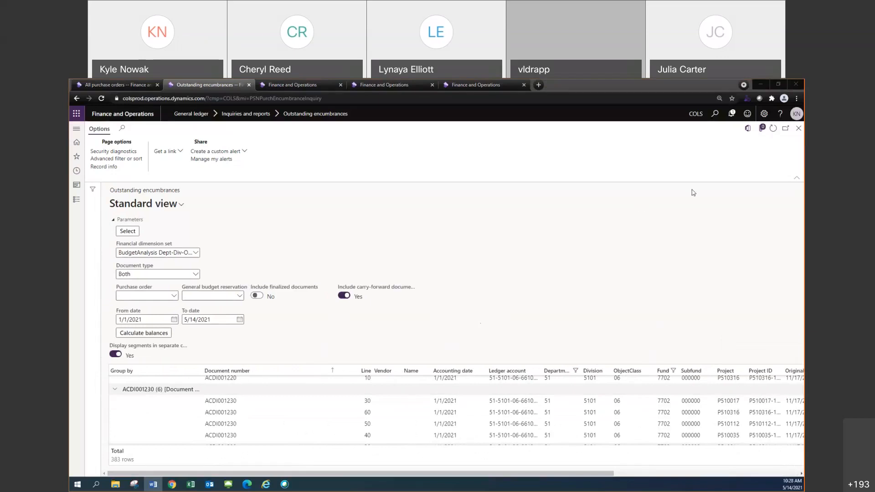
click(747, 129)
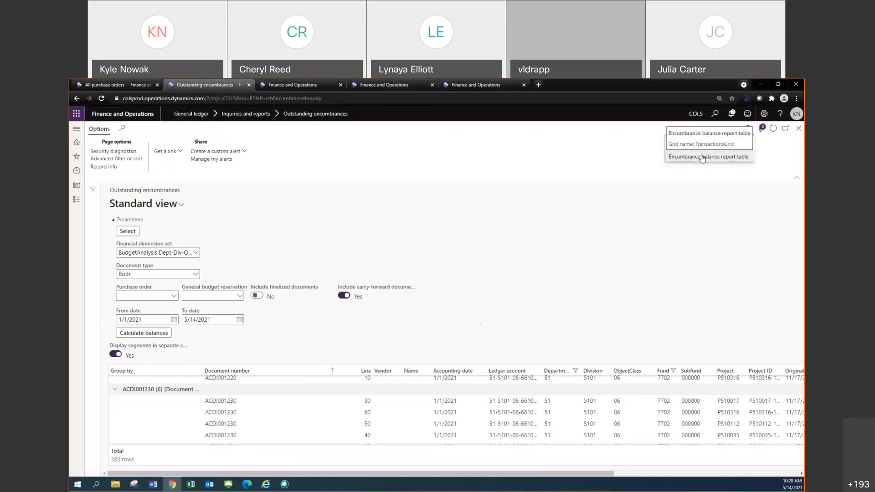
click(702, 158)
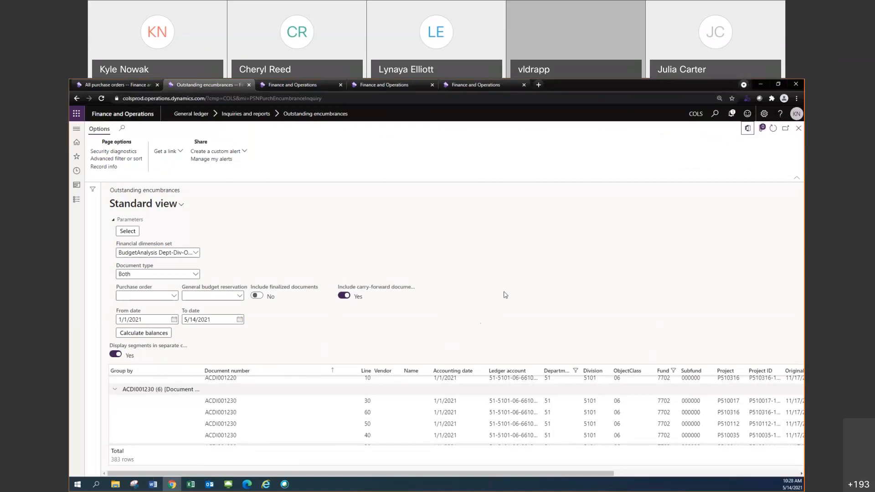
Examine the context options of the Document number column in the grouped encumbrance lines
right_click(286, 375)
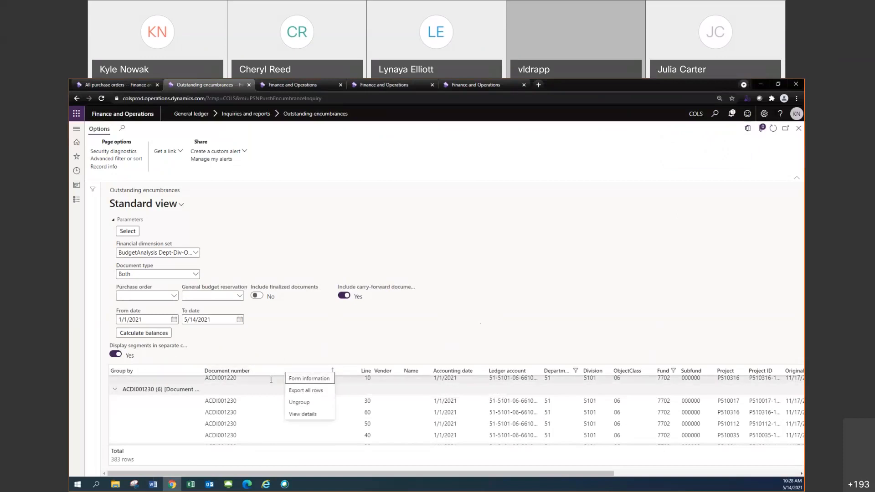
right_click(271, 378)
mouse_move(271, 378)
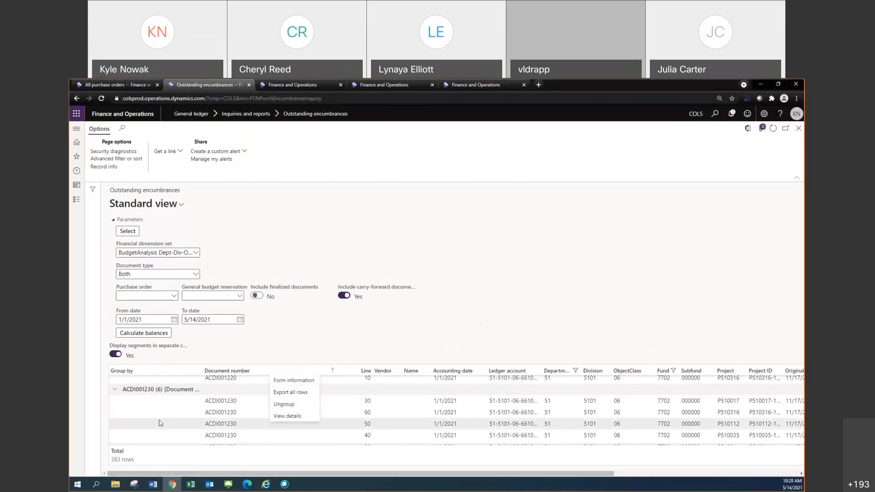
click(138, 395)
click(594, 460)
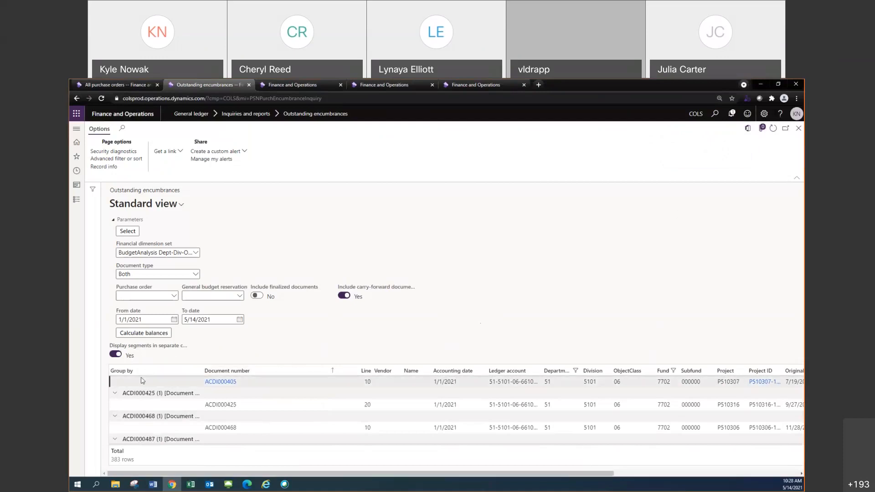
Collapse the ACDI000425 document group and expand it again
click(113, 382)
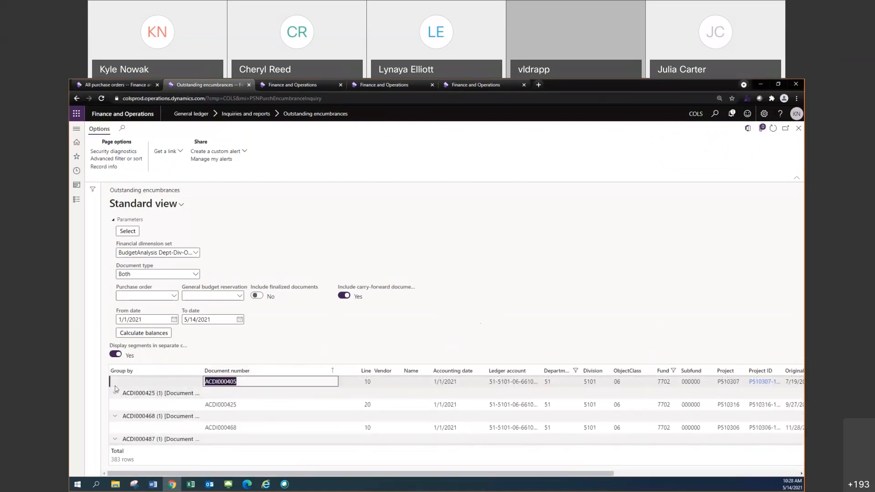
click(114, 393)
click(115, 393)
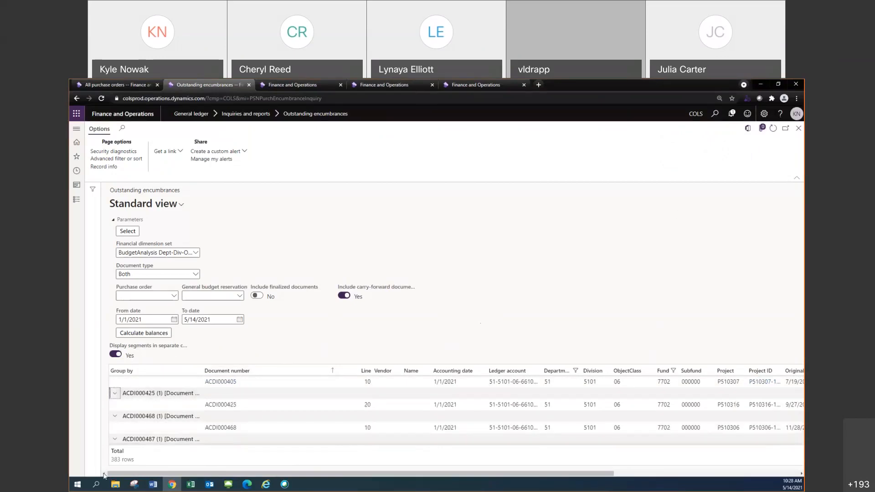
Ungroup the encumbrance lines from the Document number column
right_click(158, 373)
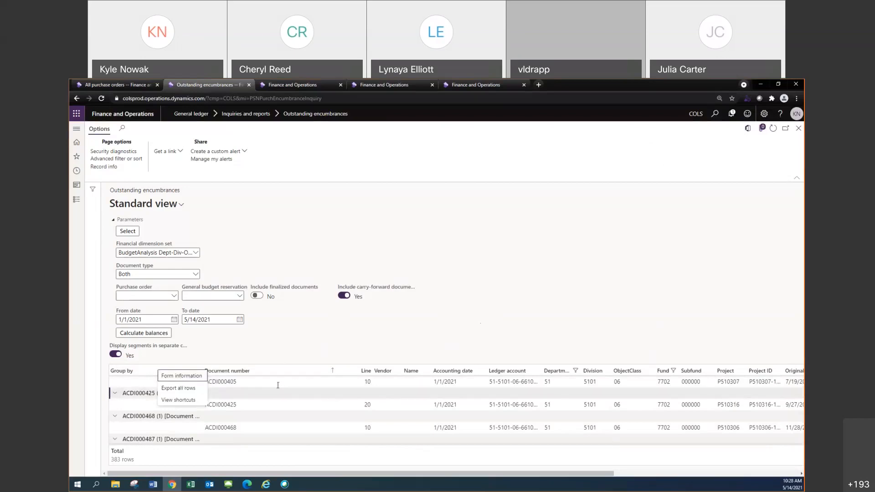
right_click(285, 372)
click(299, 400)
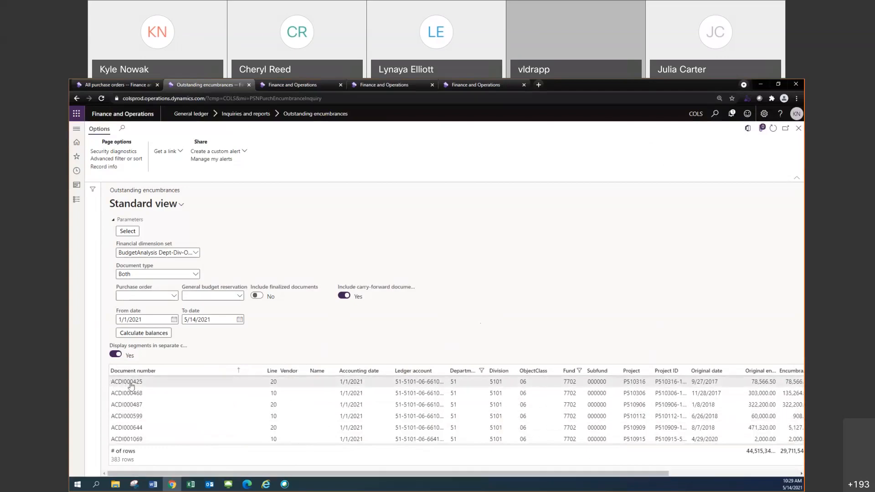
Examine the context options of the Document number column and of the Accounting date cells in the encumbrance lines
right_click(198, 369)
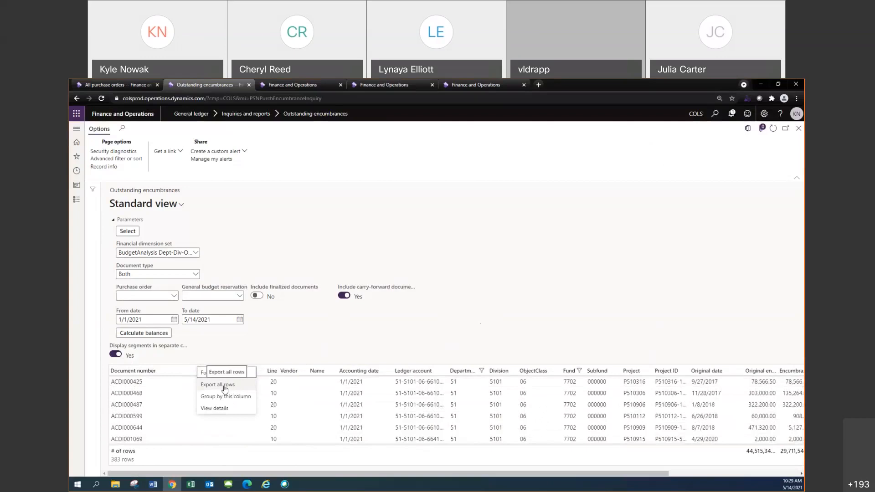
right_click(185, 369)
right_click(414, 412)
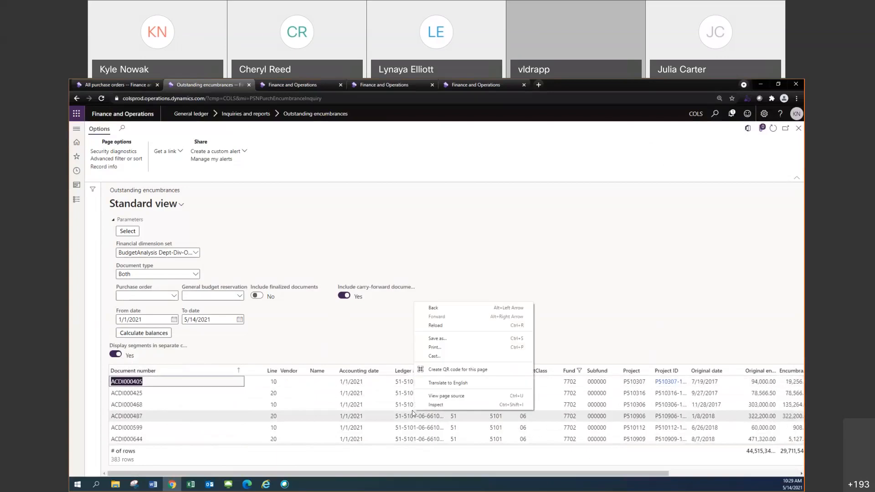
right_click(383, 411)
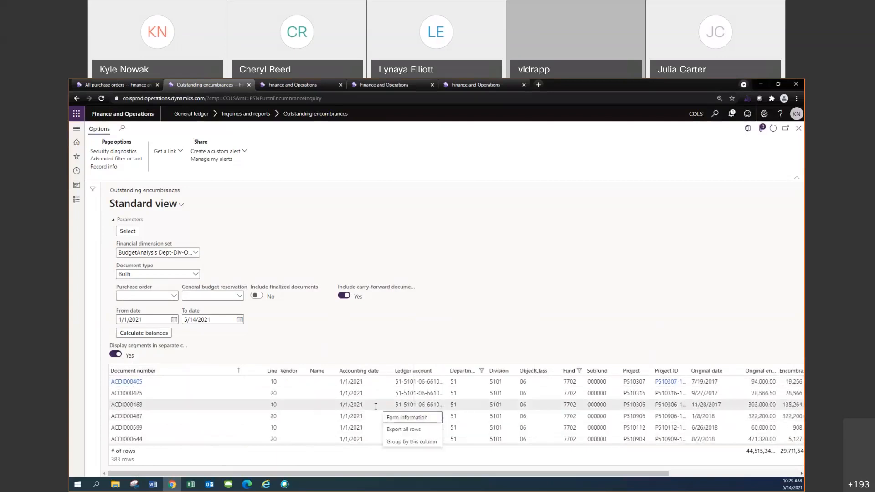
key(Escape)
Export all outstanding encumbrance rows to Excel as a downloaded file and dismiss the browser's download notice
right_click(351, 407)
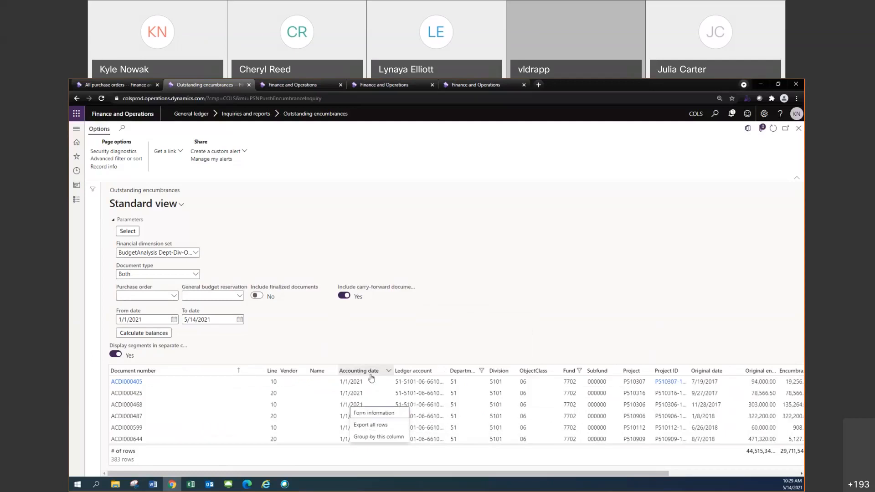
click(375, 424)
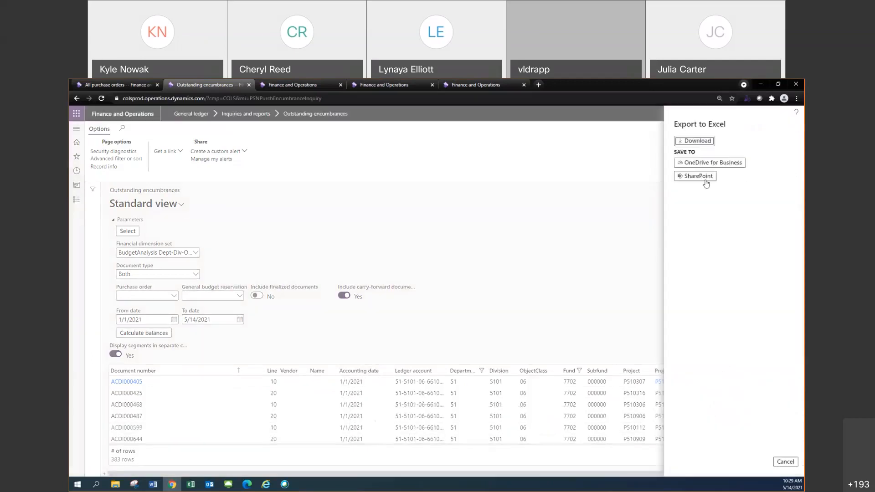
click(702, 145)
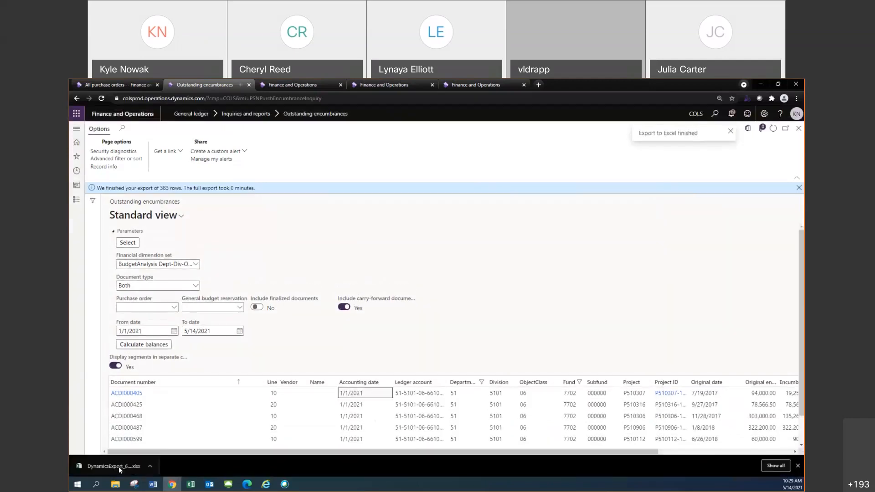
click(797, 466)
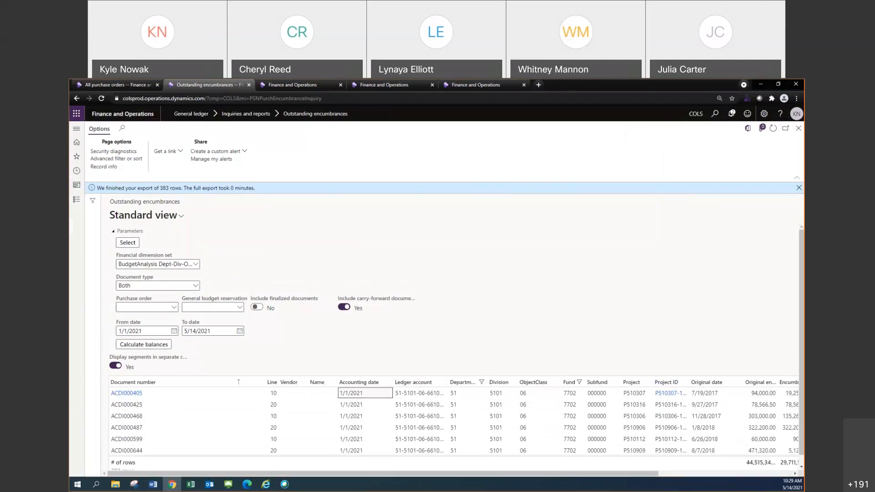
In All purchase orders, mark the first seven visible orders and check the context options for exporting marked rows
key(alt+Tab)
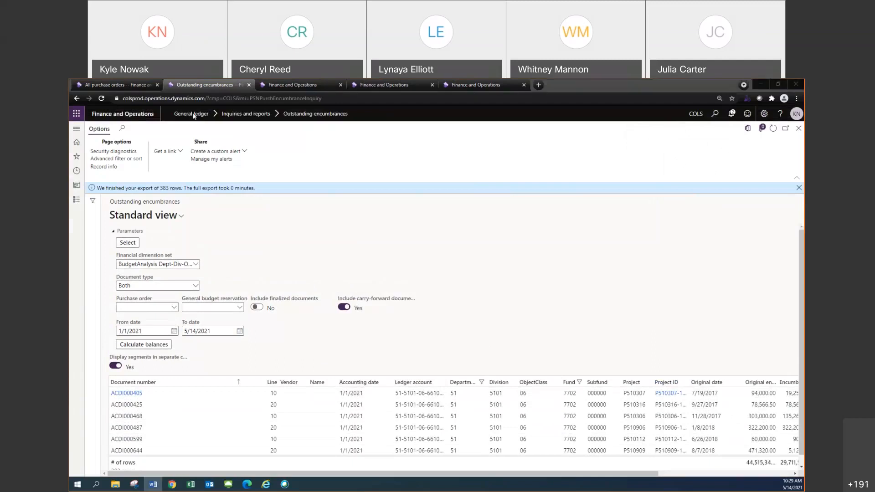
click(128, 86)
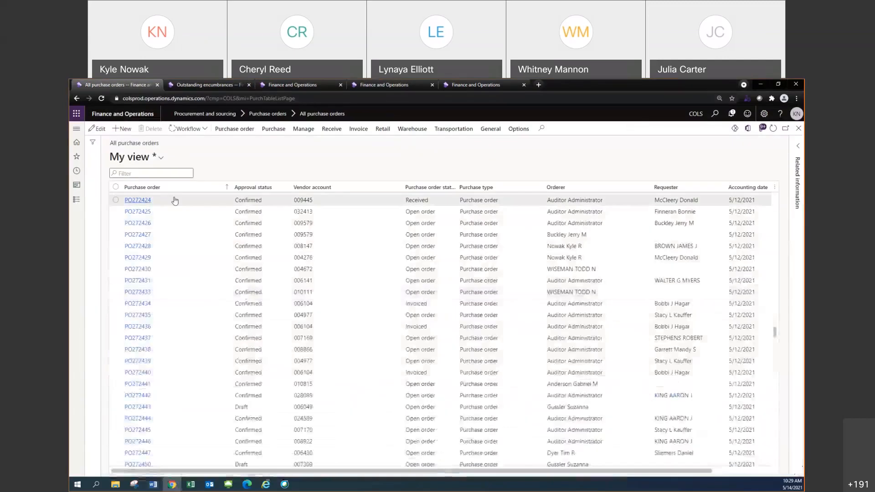
click(116, 200)
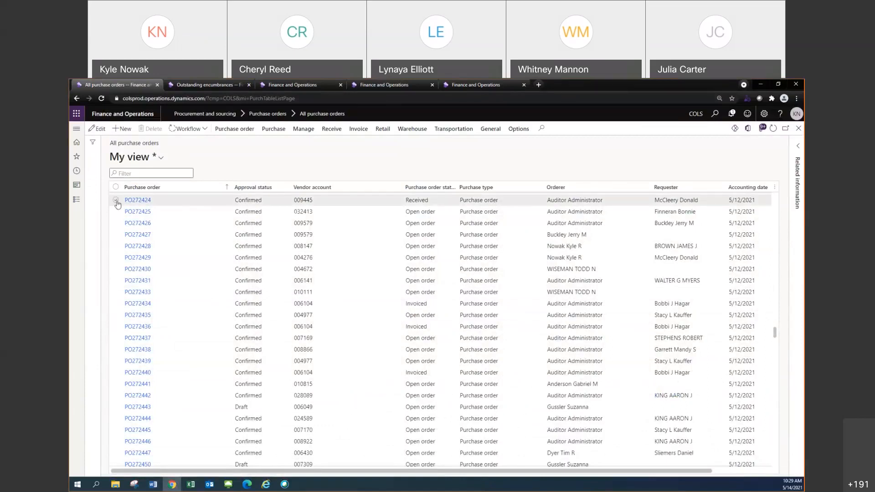
click(116, 211)
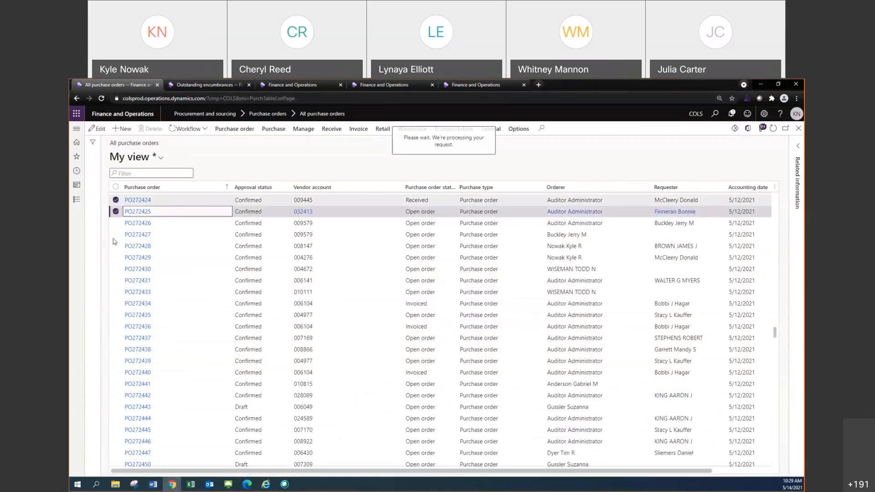
click(115, 223)
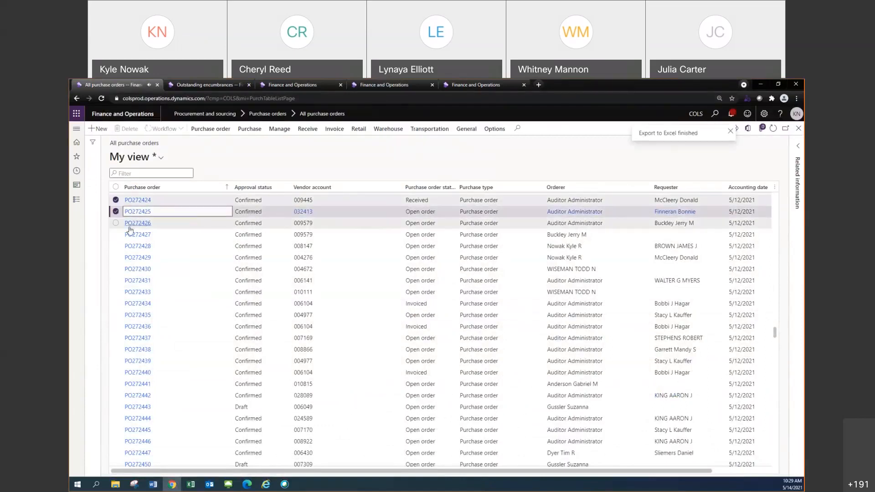
click(116, 234)
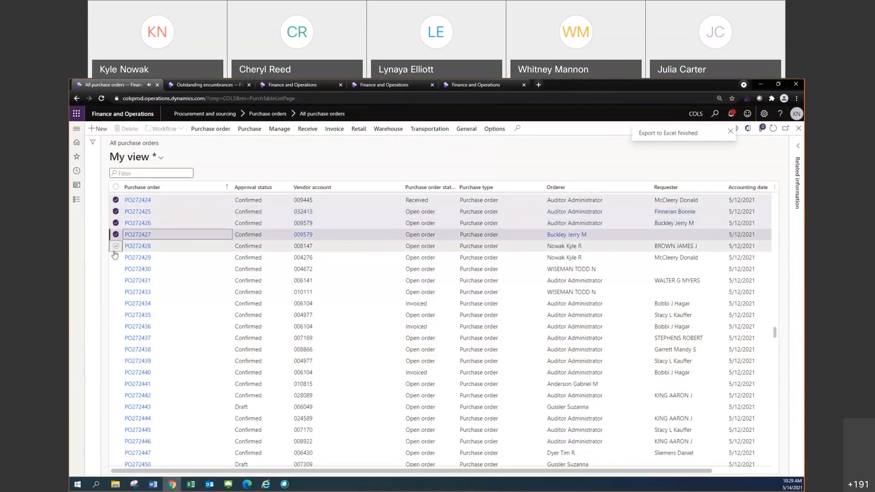
click(116, 245)
click(116, 257)
click(116, 269)
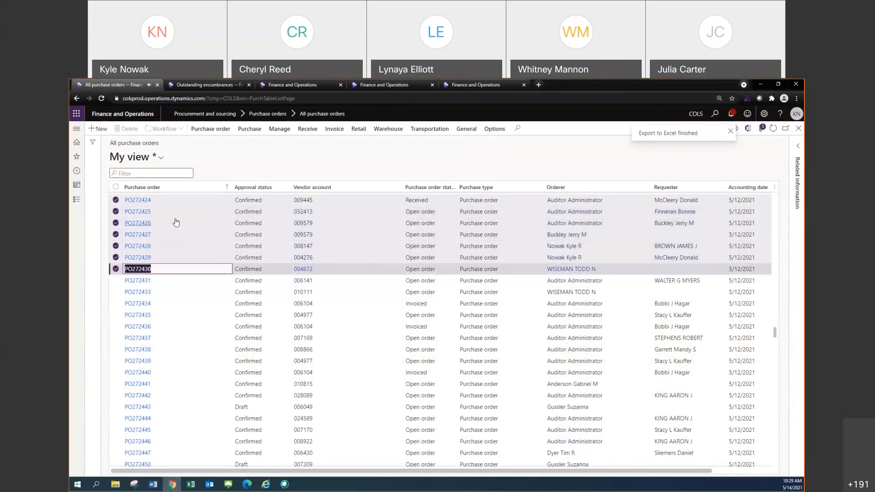
right_click(323, 223)
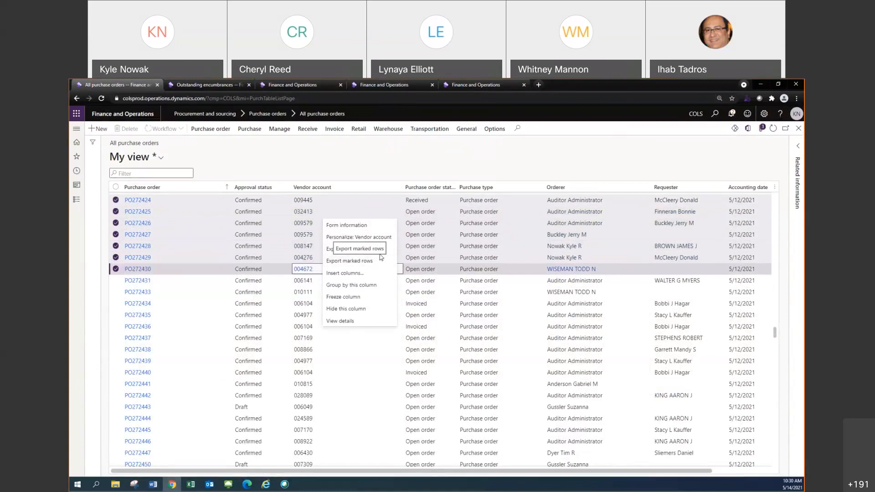
click(391, 167)
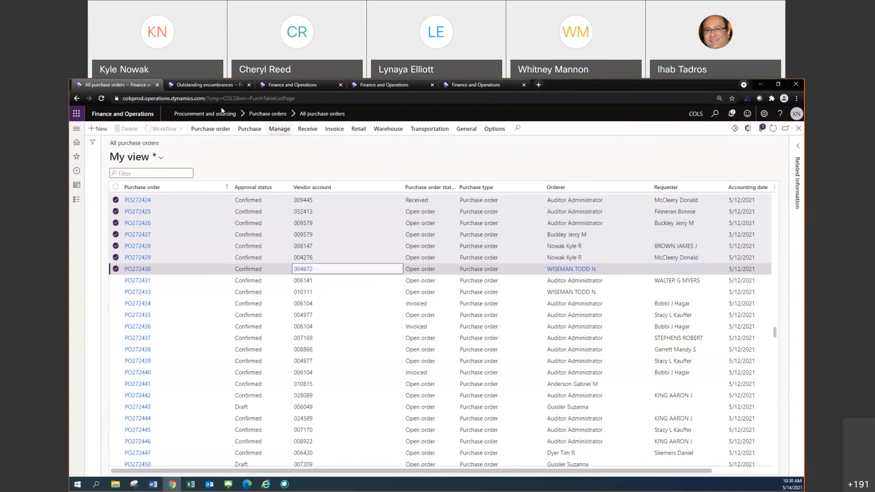
Start new sessions for the expired Budget analysis, All vendors and Invoice journal pages and check that they load
click(207, 87)
click(286, 84)
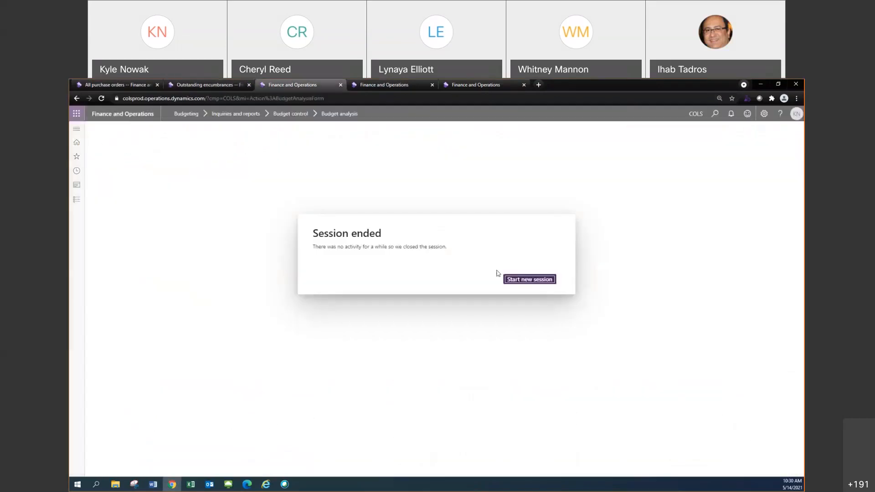
click(518, 279)
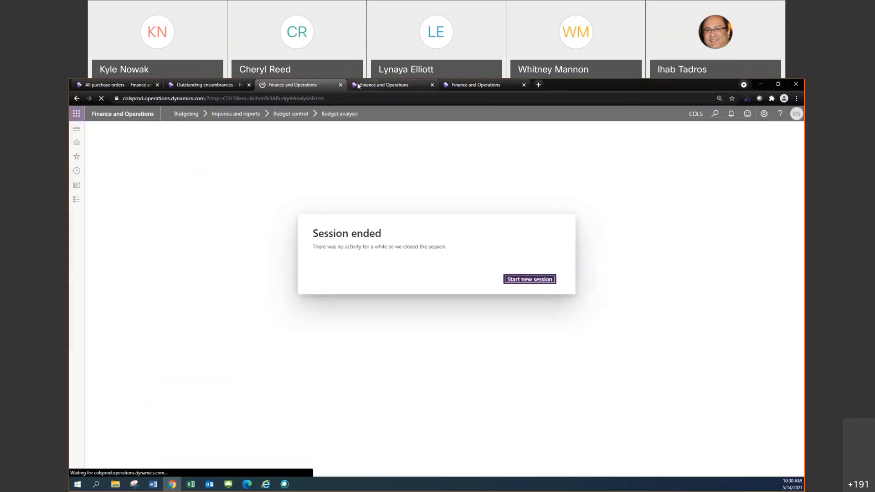
click(523, 279)
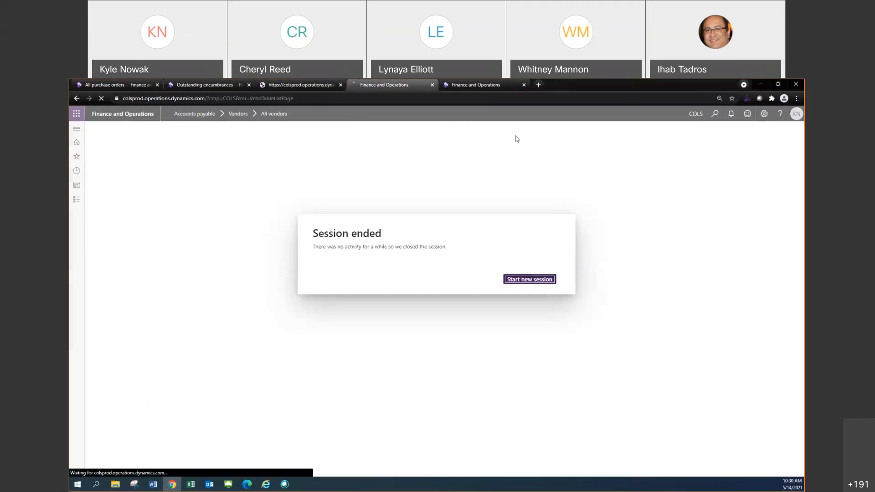
key(ctrl+Tab)
click(530, 279)
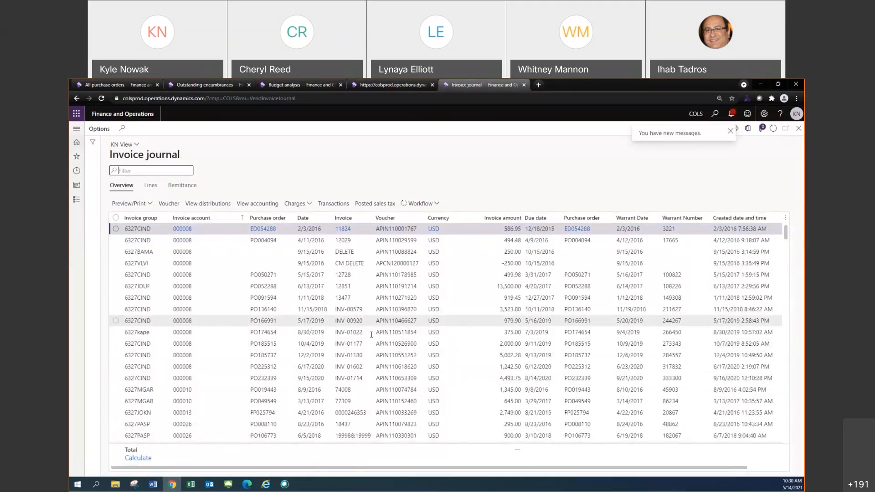
click(294, 84)
click(362, 84)
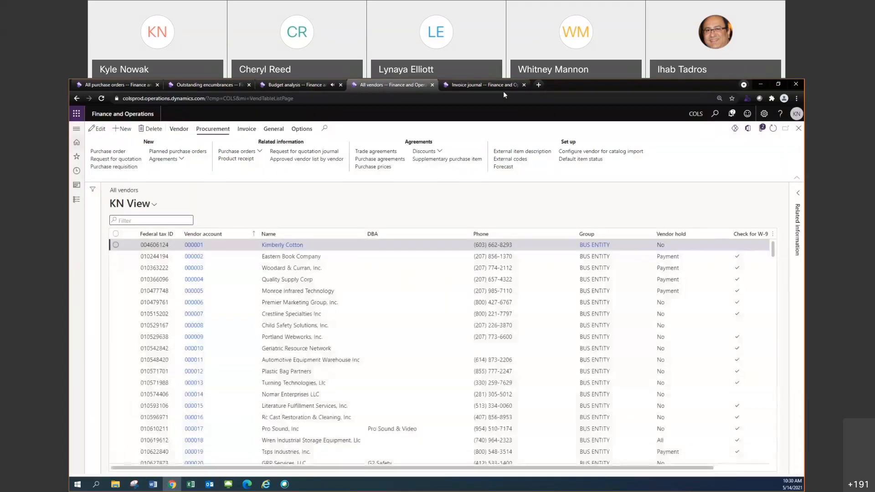
Switch the Invoice journal page from KN View to the Standard view
click(503, 86)
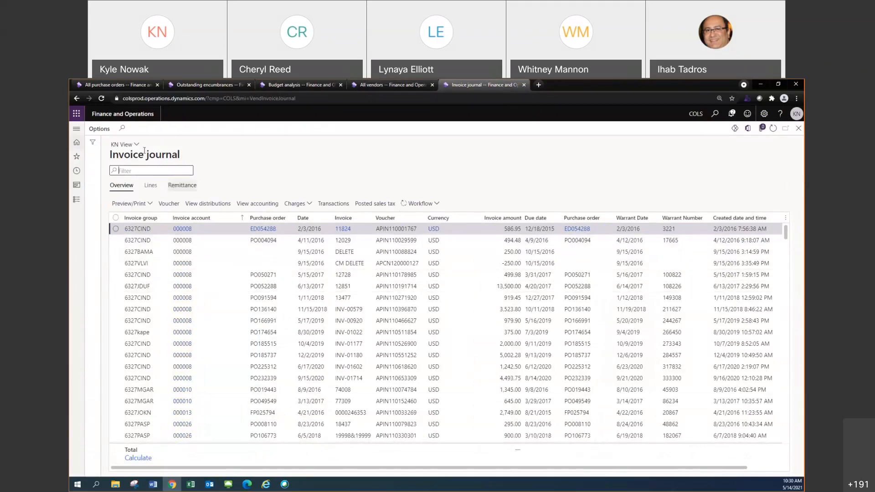
click(124, 145)
click(139, 156)
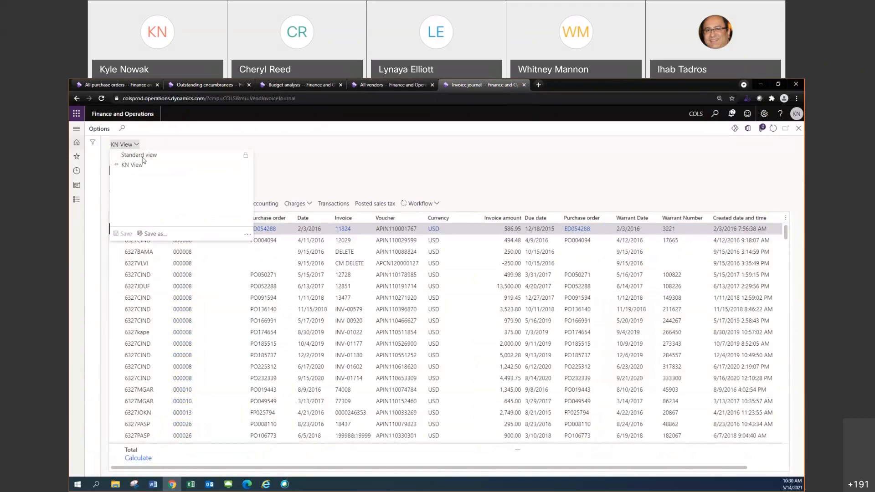
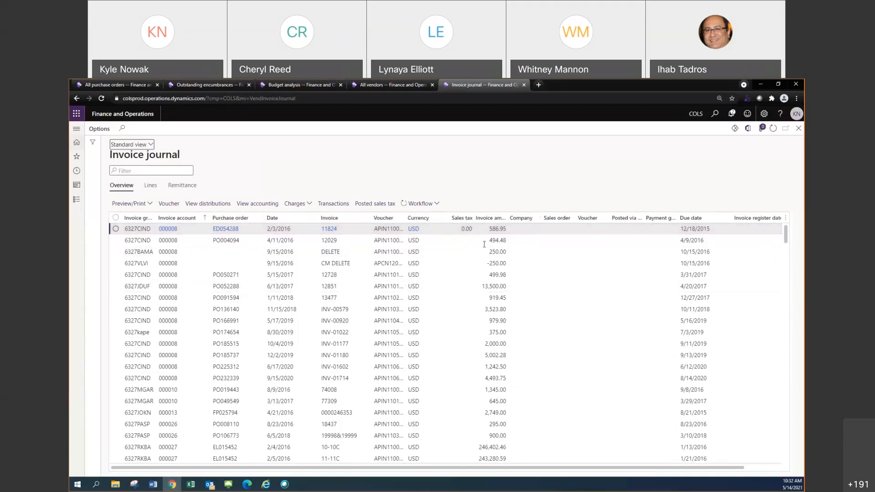
Hide the Company, Sales order, Voucher after Sales order, Posted via intercompany and Payment group code columns in the Invoice journal list
click(531, 221)
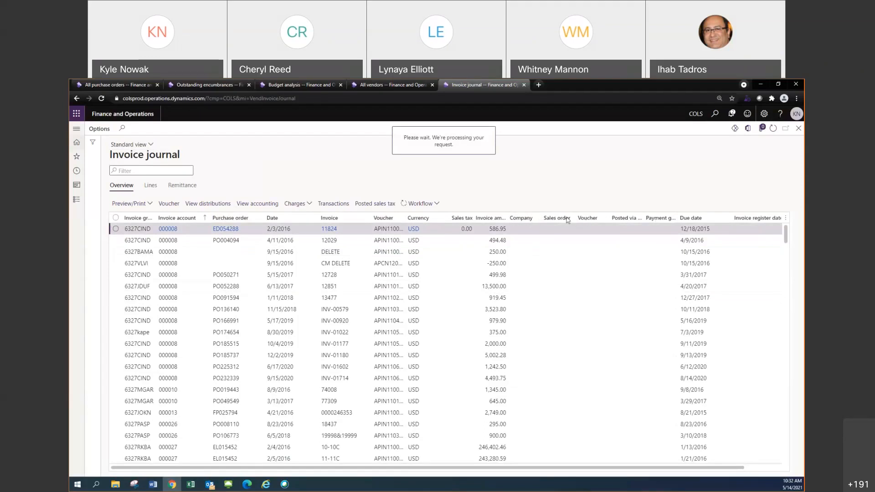
right_click(527, 220)
mouse_move(529, 222)
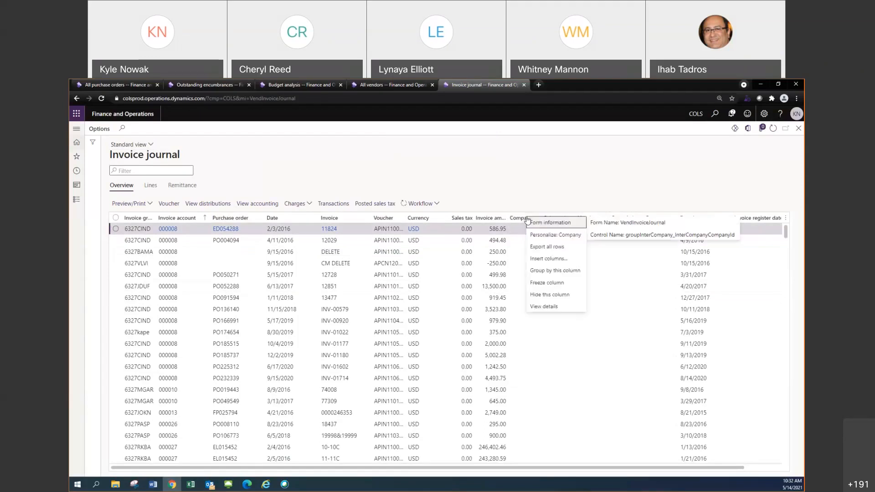
click(549, 294)
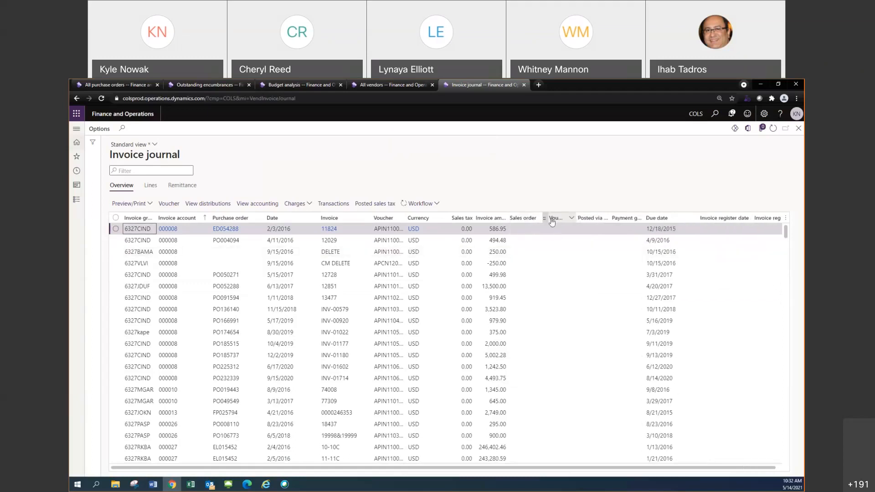
right_click(552, 222)
click(563, 294)
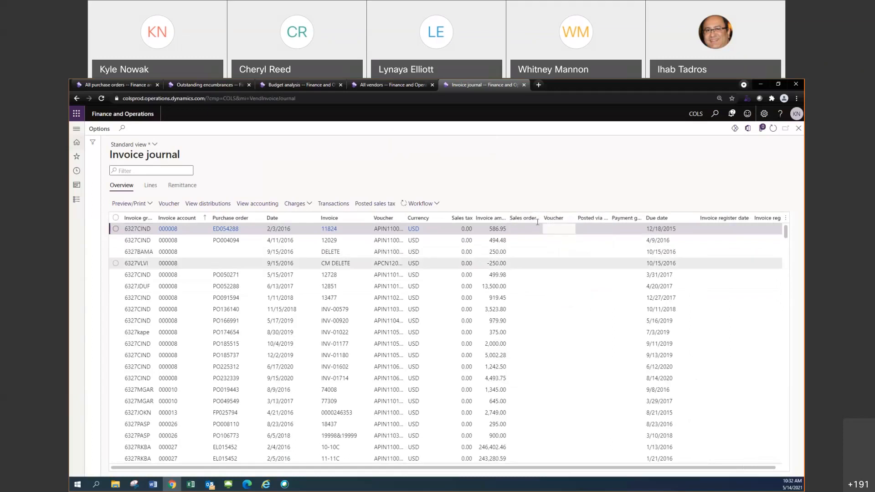
right_click(553, 220)
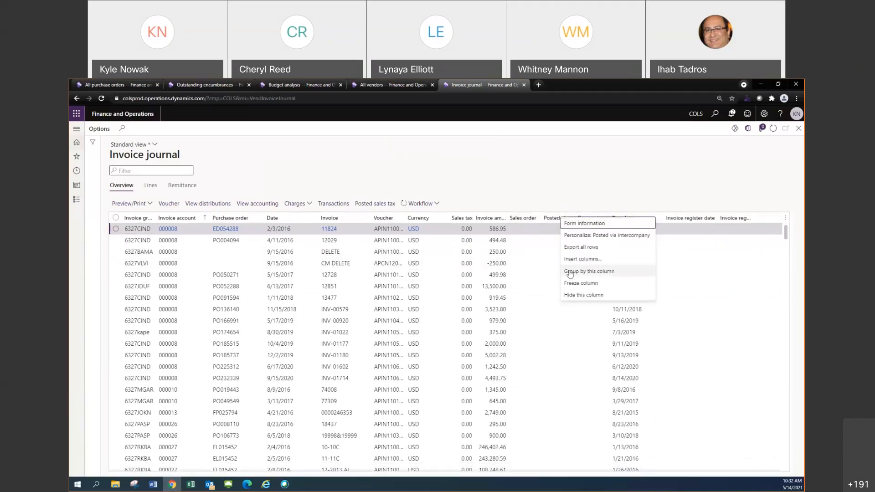
click(575, 295)
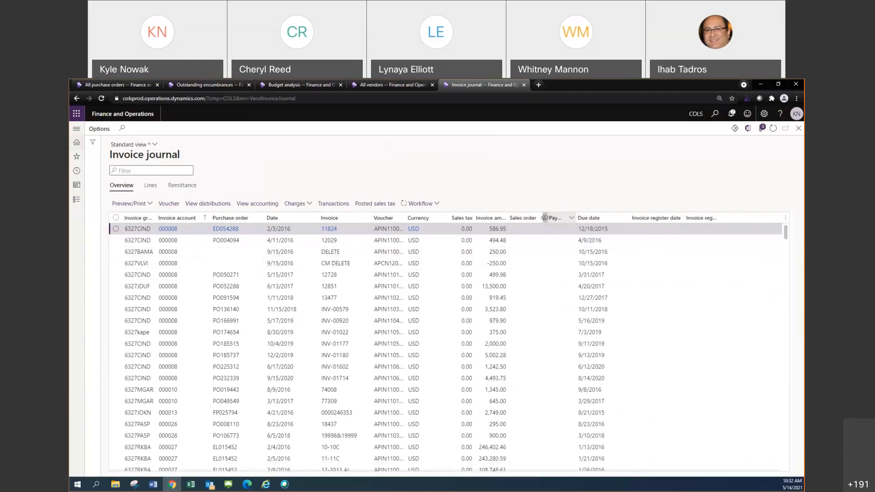
right_click(545, 218)
click(562, 296)
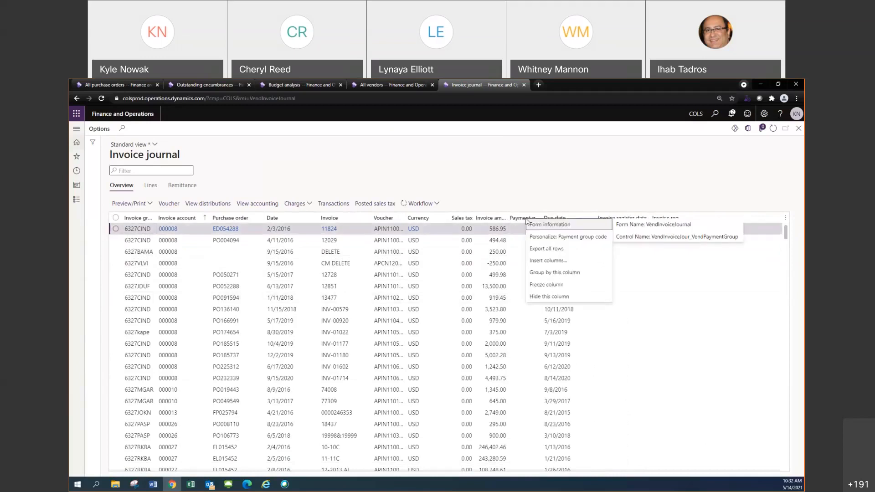
click(549, 296)
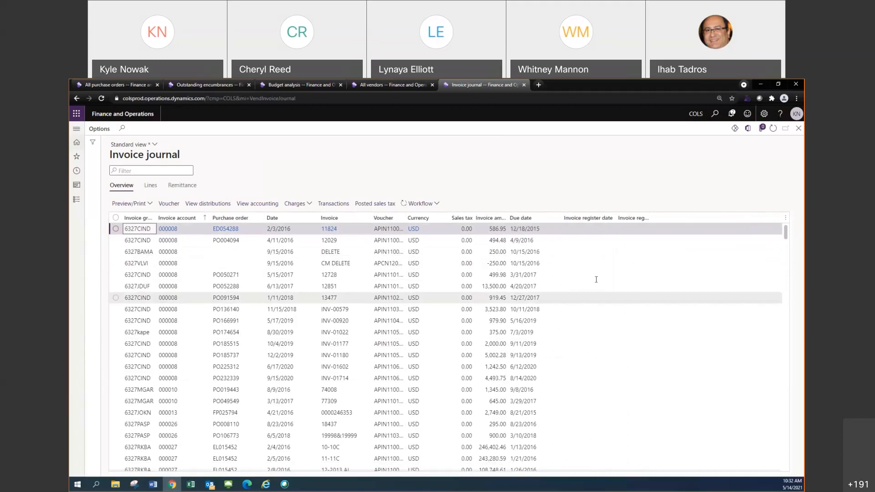
Hide the Invoice register date and Invoice register voucher columns and select the row of invoice INV-00920
right_click(580, 218)
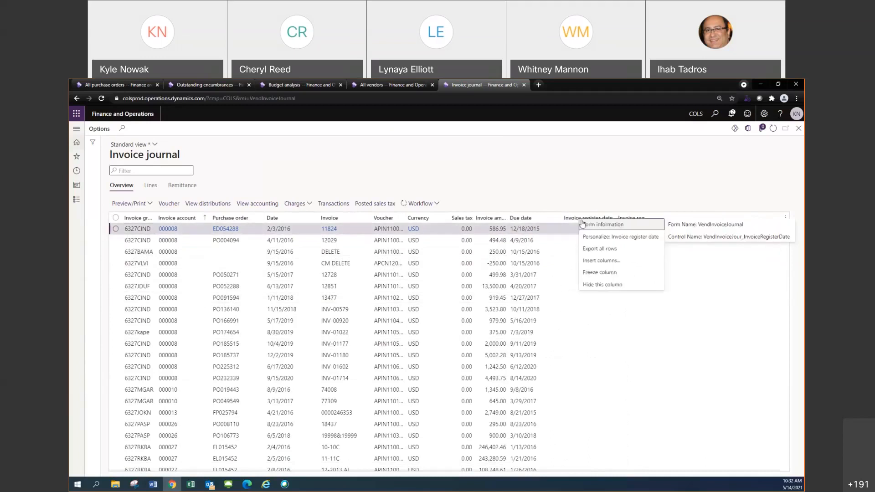
click(602, 284)
right_click(587, 219)
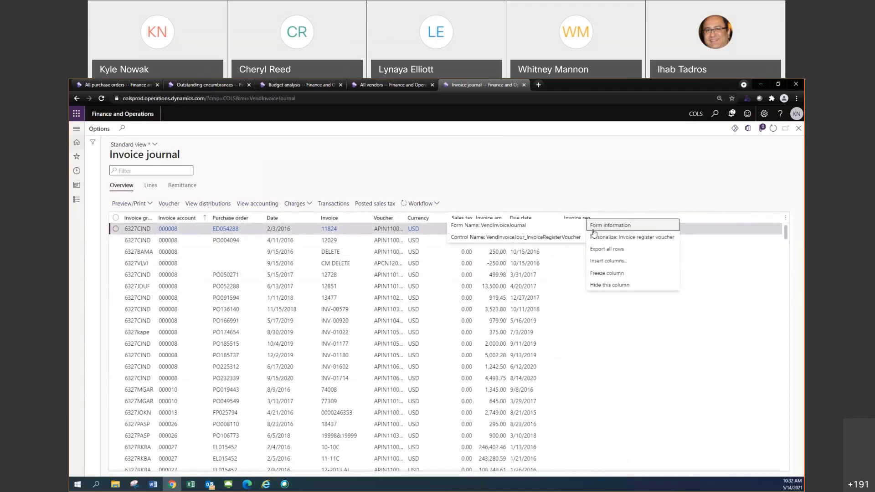
click(666, 287)
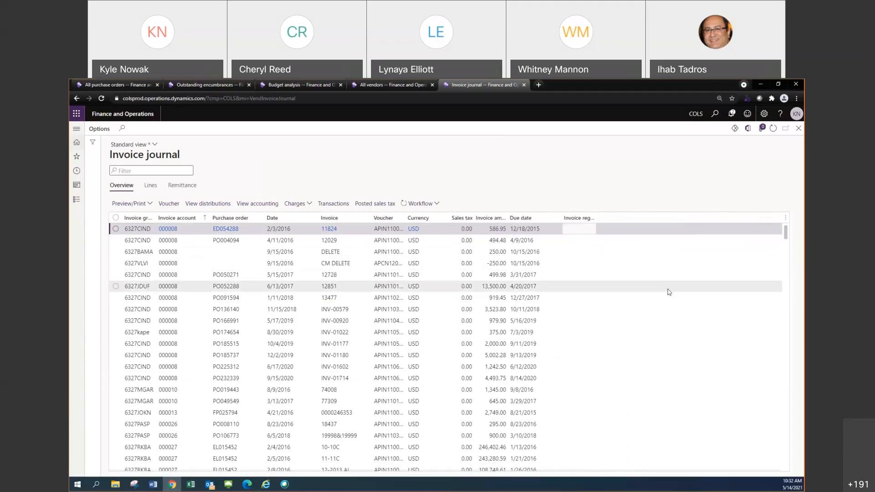
click(658, 320)
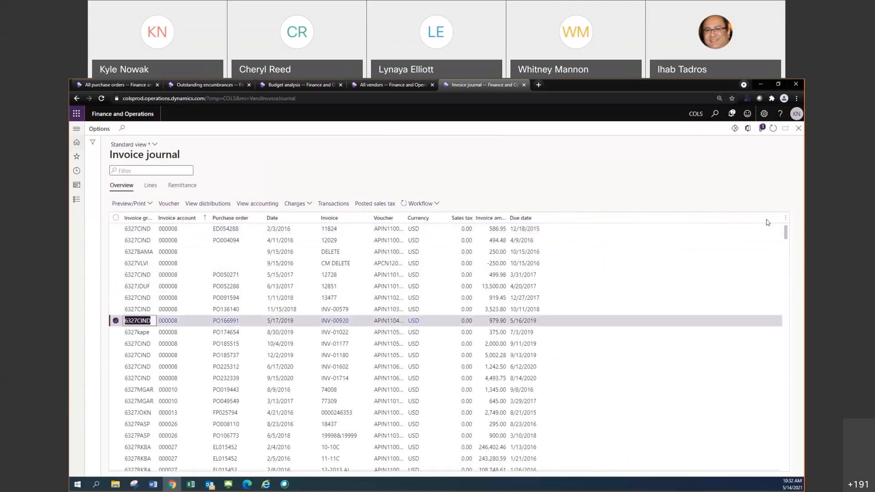
Start inserting columns into the Invoice journal list and sort the available fields from A to Z
click(787, 221)
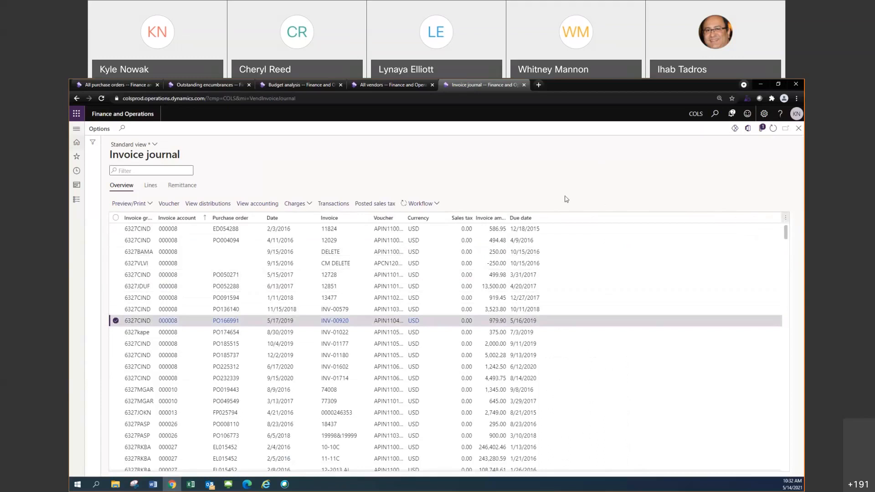
click(787, 220)
click(785, 225)
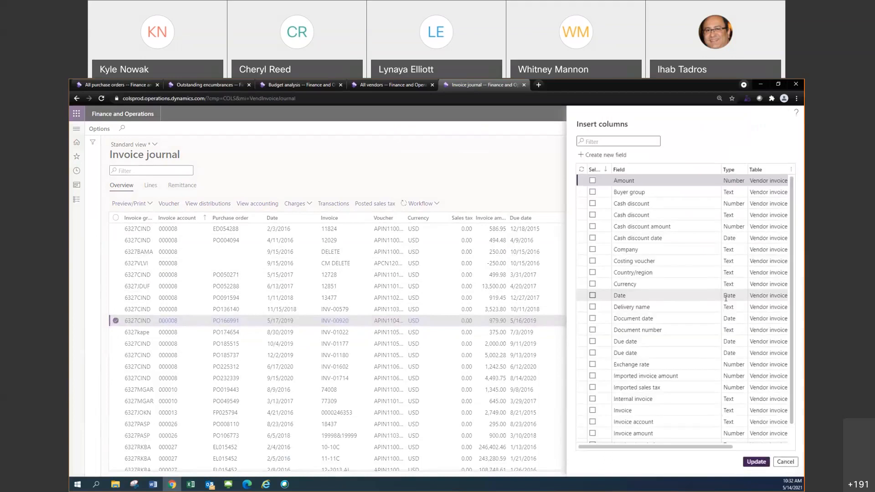
click(677, 170)
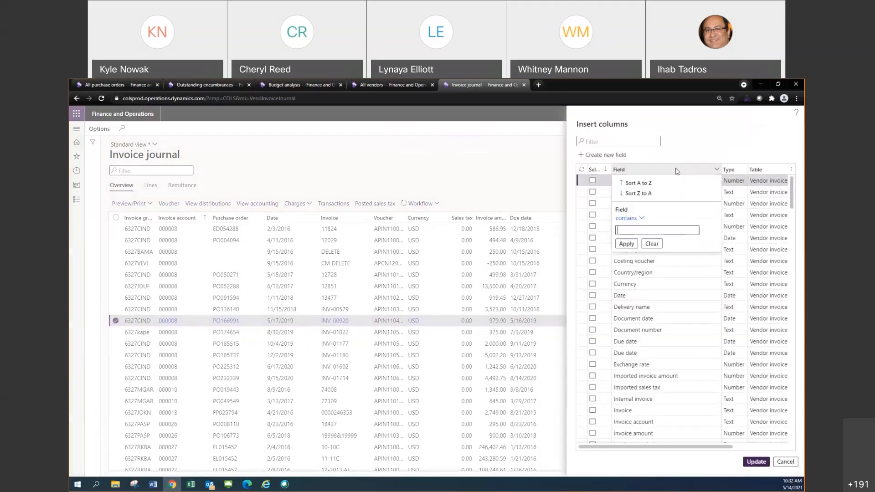
click(647, 182)
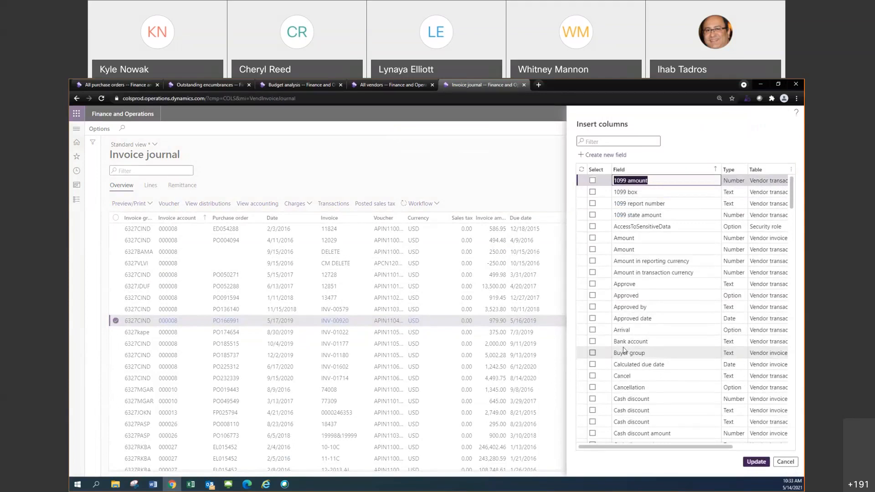
Add the Last settlement and Payment reference fields from the vendor transactions table as columns of the Invoice journal list
scroll(624, 347, down, 5)
scroll(622, 347, down, 5)
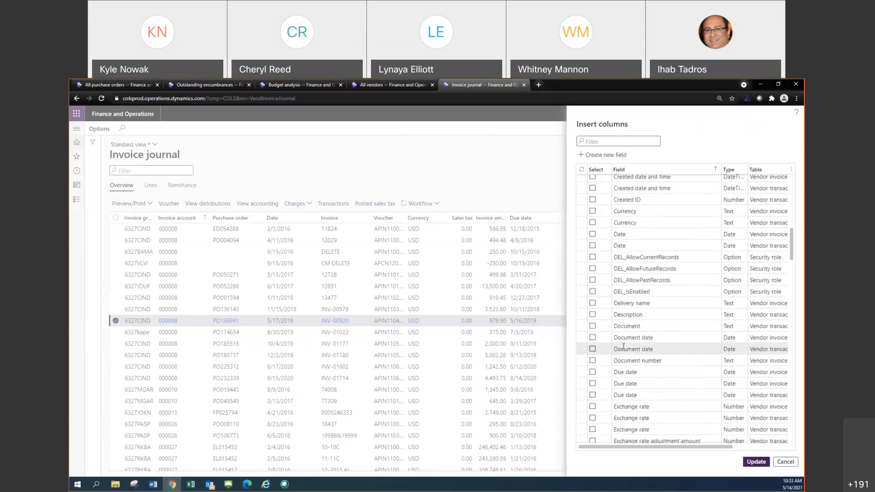
scroll(623, 346, down, 4)
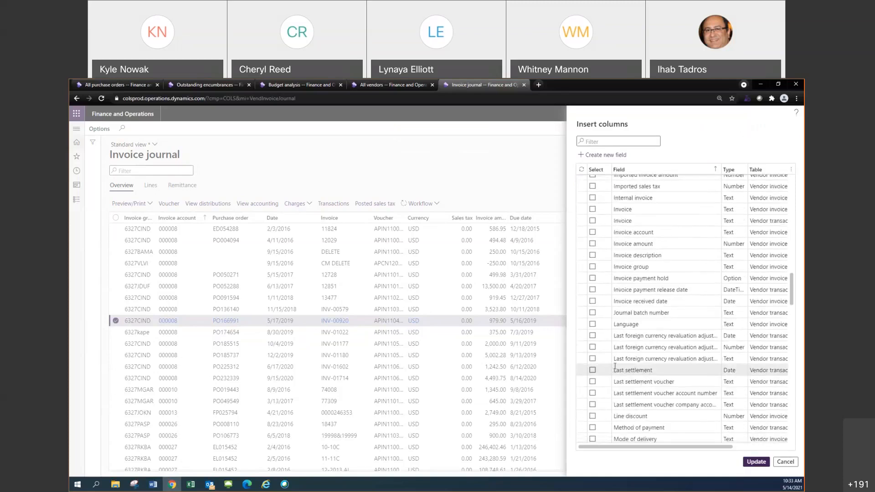
click(593, 370)
scroll(593, 374, down, 4)
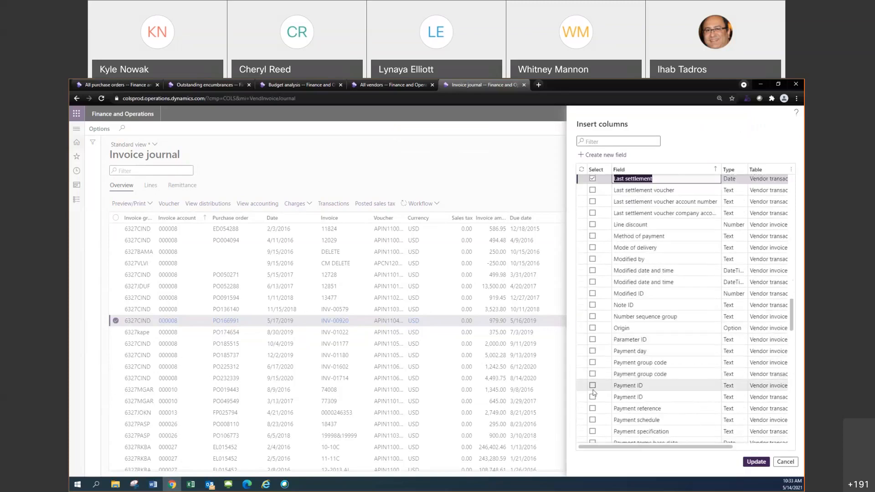
click(592, 408)
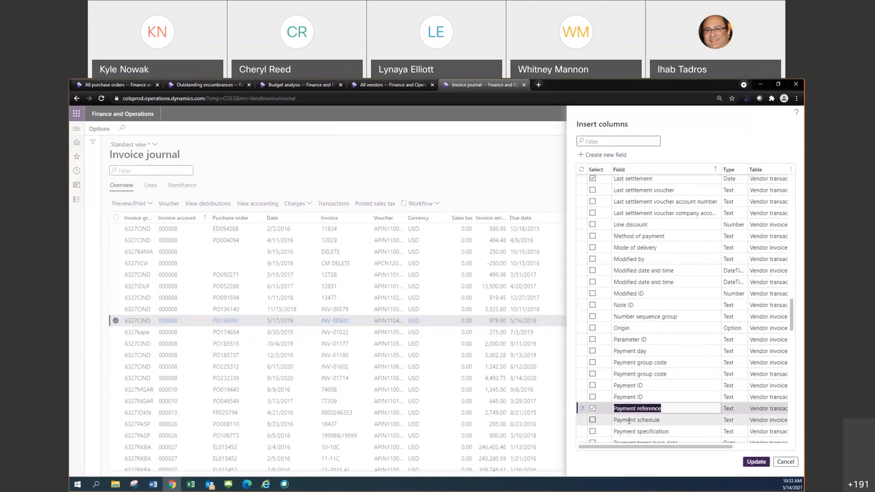
click(751, 462)
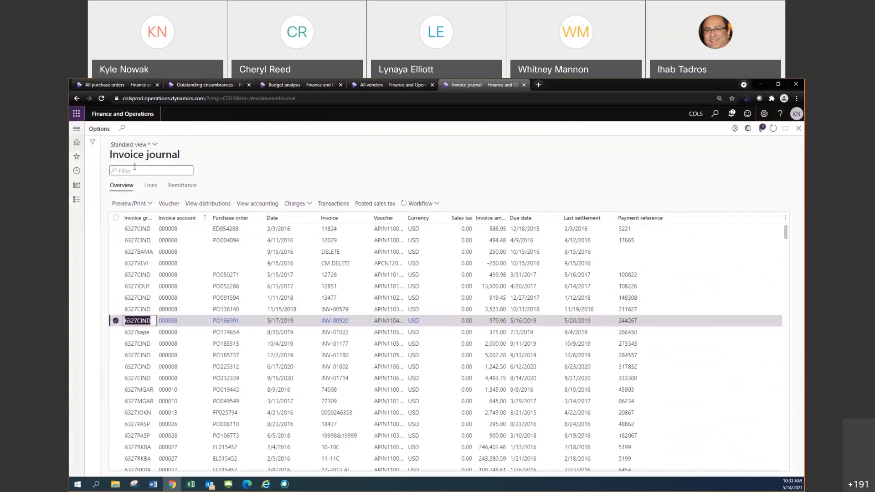
Check the view names on the All purchase orders, Outstanding encumbrances, Budget analysis and All vendors pages, and return to Invoice journal
click(111, 85)
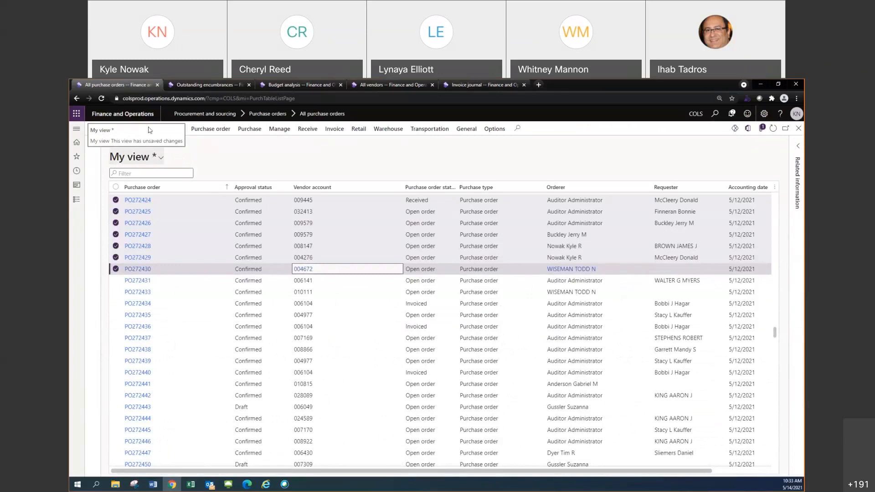
click(215, 84)
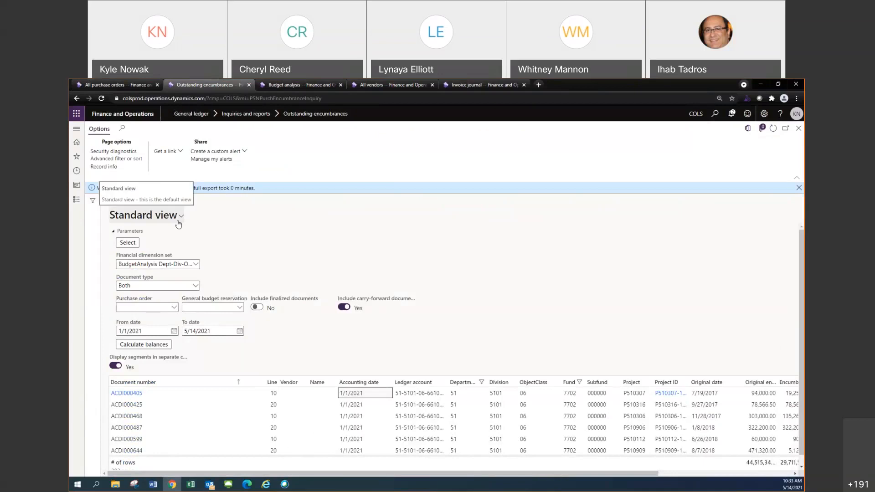
click(302, 86)
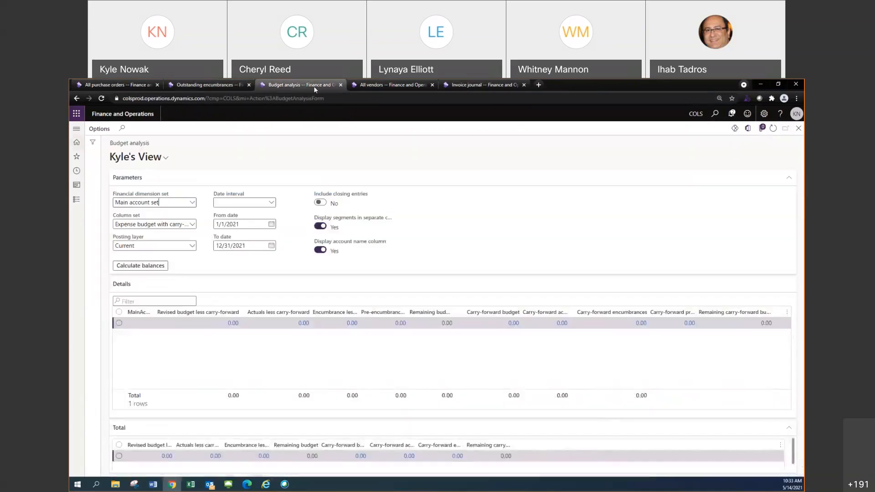
click(354, 87)
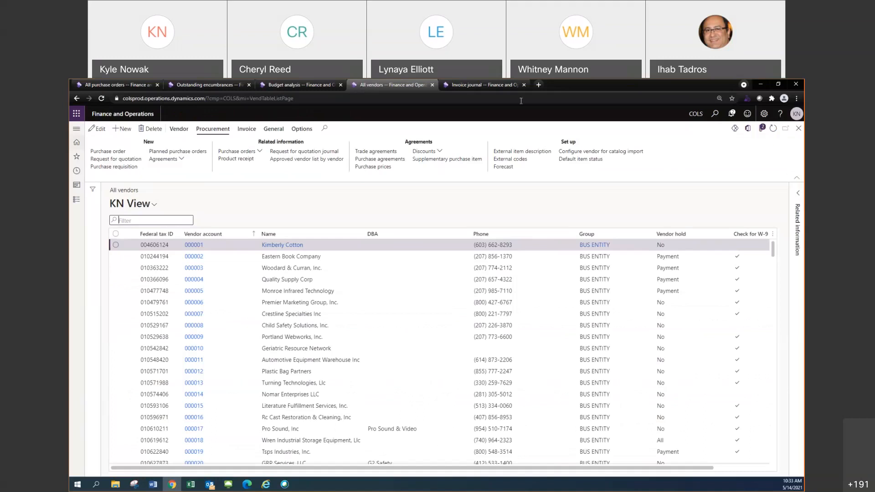
click(507, 86)
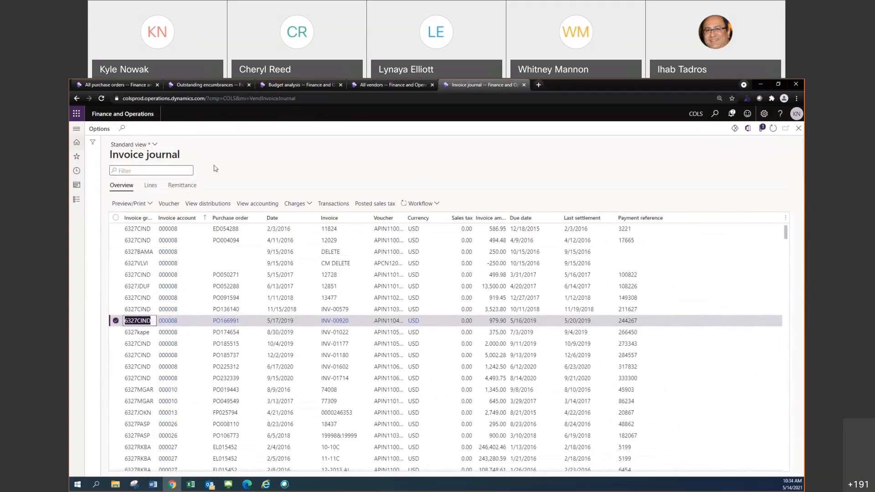
Save the customized Invoice journal layout as a new view named My view, pinned as the default view
click(153, 147)
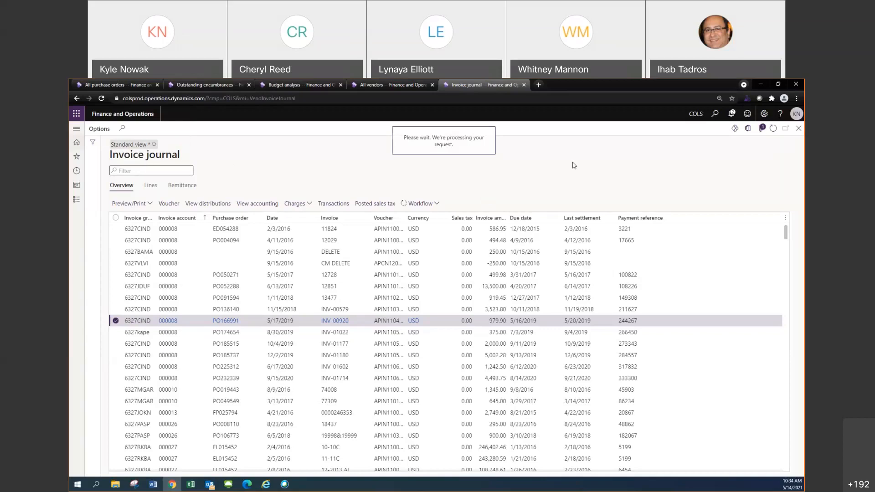
click(129, 145)
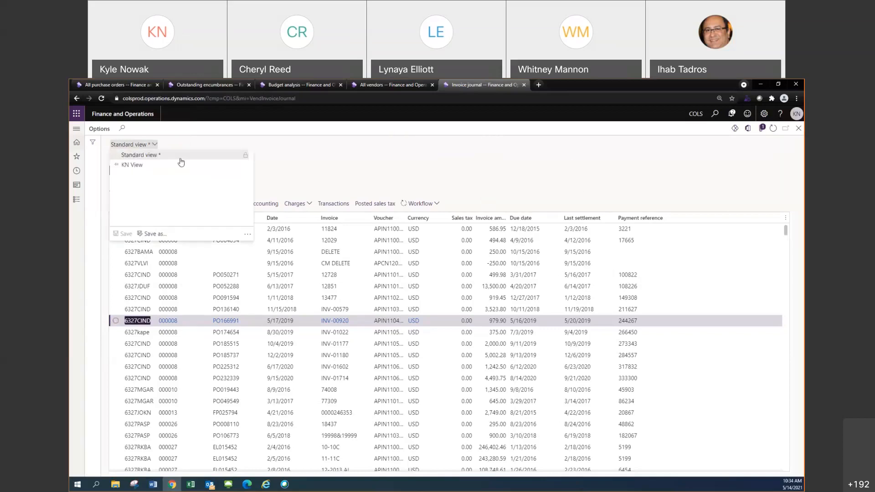
click(154, 233)
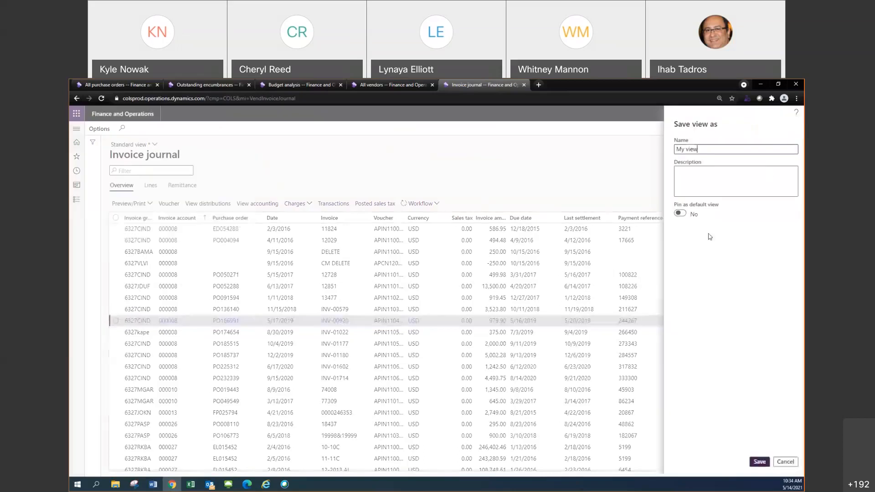
click(679, 214)
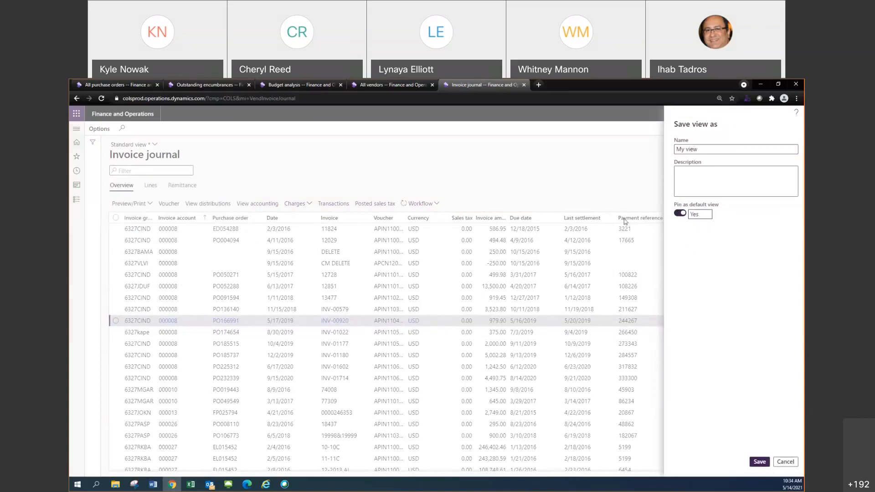
click(759, 462)
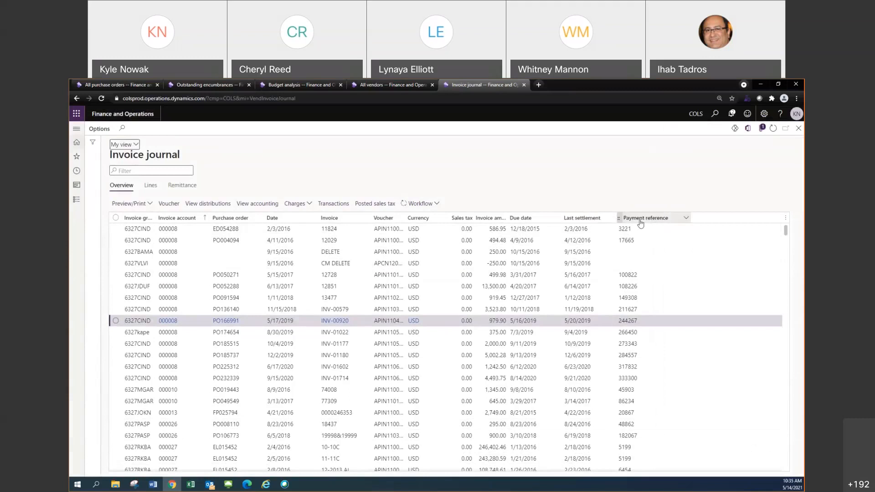
Browse the fields available for insertion into the Invoice journal list, sorted from A to Z, and close the selection with no further additions
right_click(774, 219)
click(773, 229)
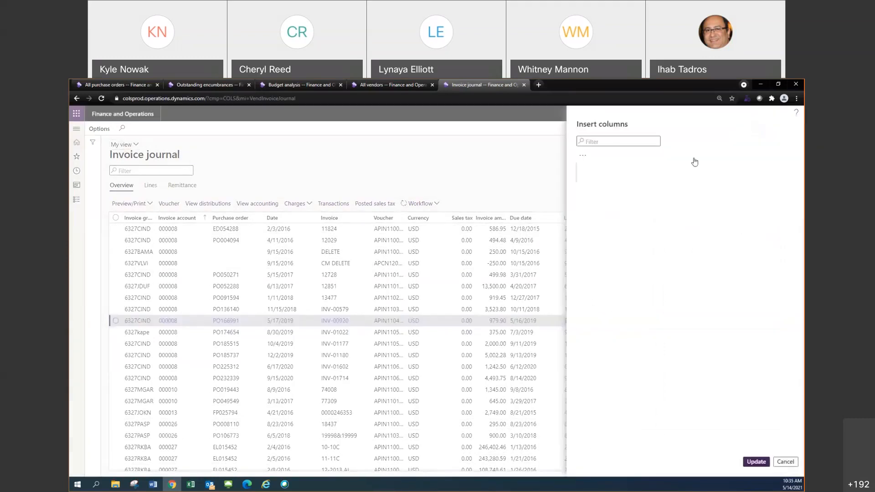
click(662, 170)
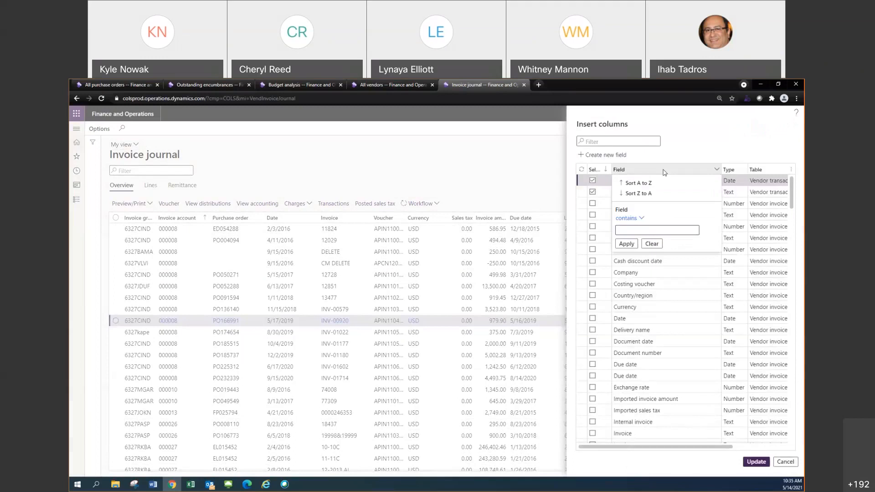
click(651, 181)
scroll(658, 297, down, 5)
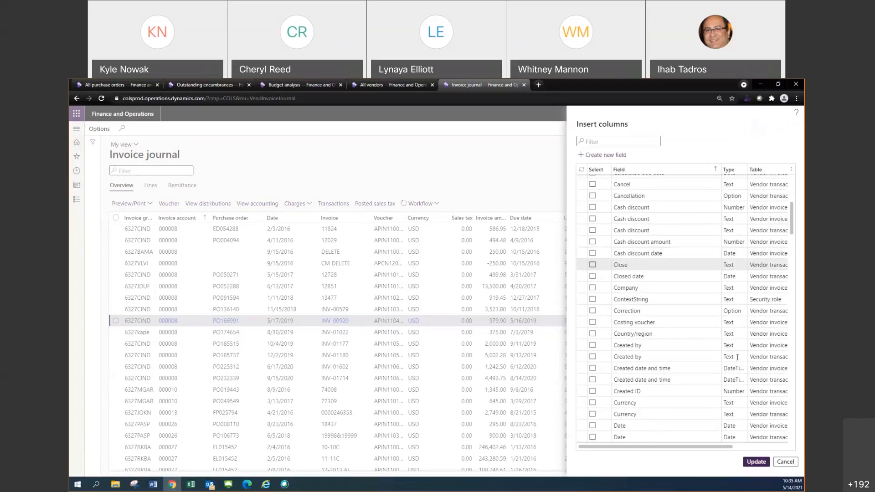
click(762, 462)
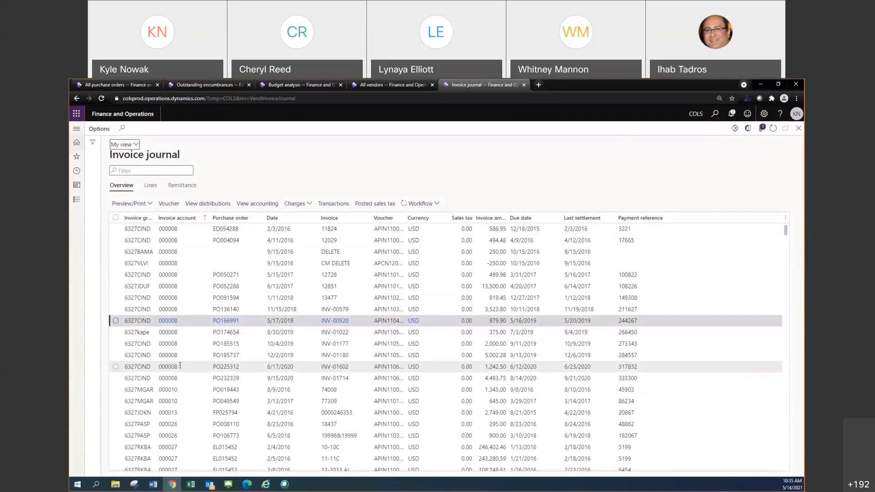
View the check that paid invoice INV-01602 through its vendor transactions, and return to the Invoice journal list
click(126, 368)
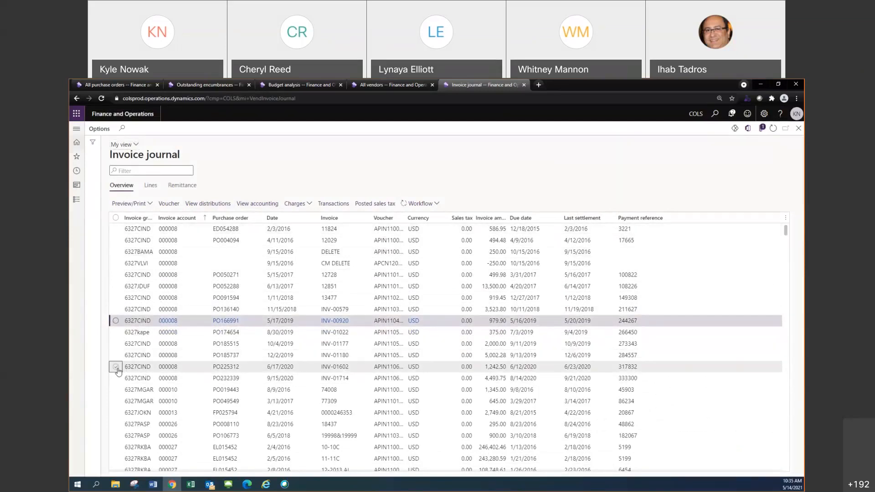
click(326, 205)
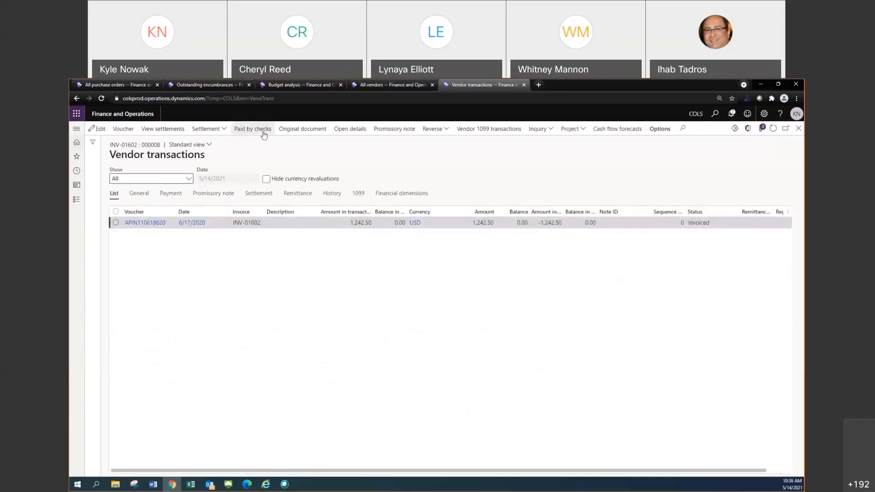
click(264, 129)
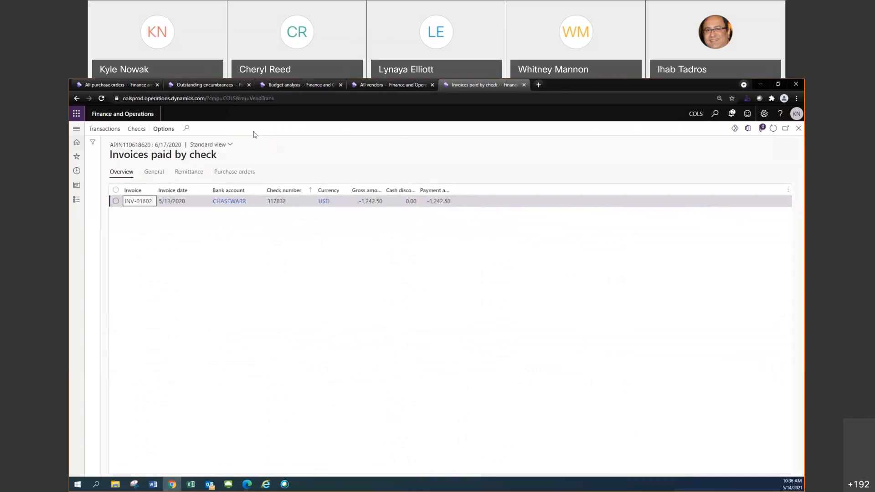
click(137, 130)
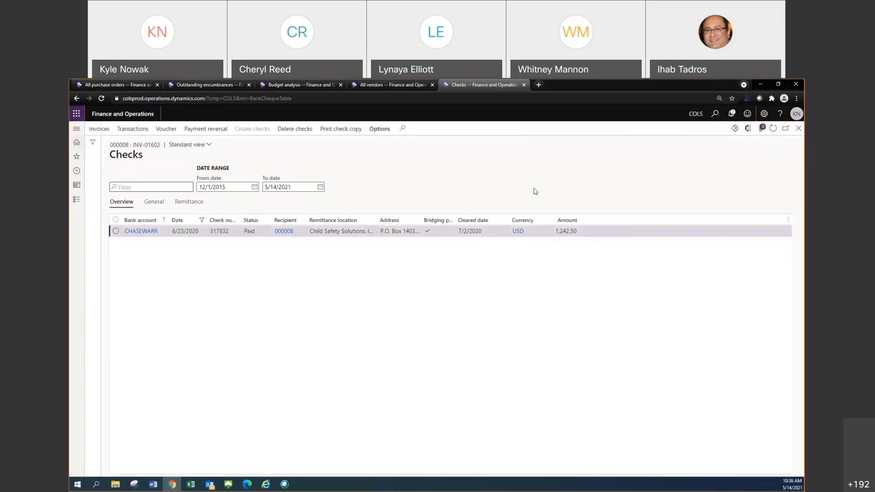
click(799, 129)
click(797, 130)
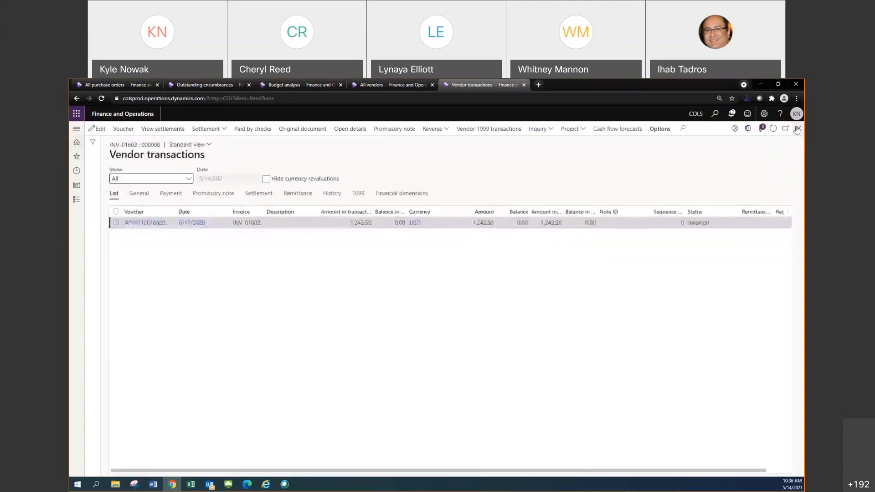
click(799, 129)
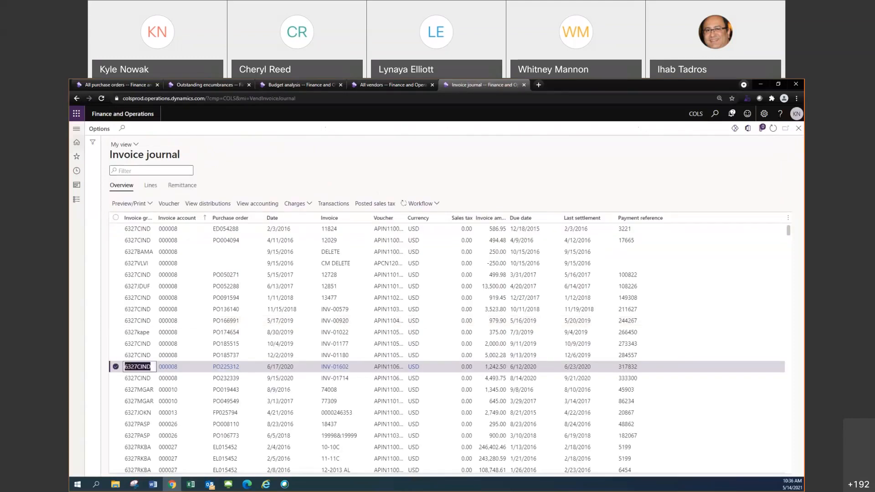
key(alt+Tab)
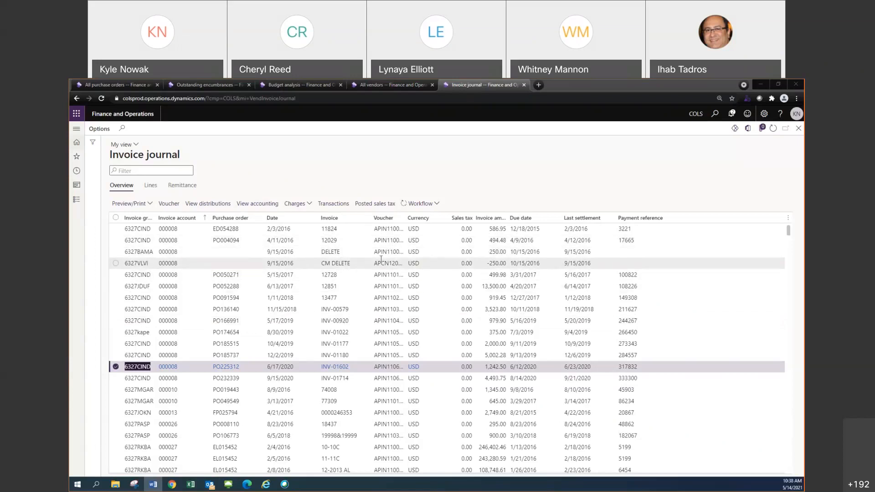
click(788, 218)
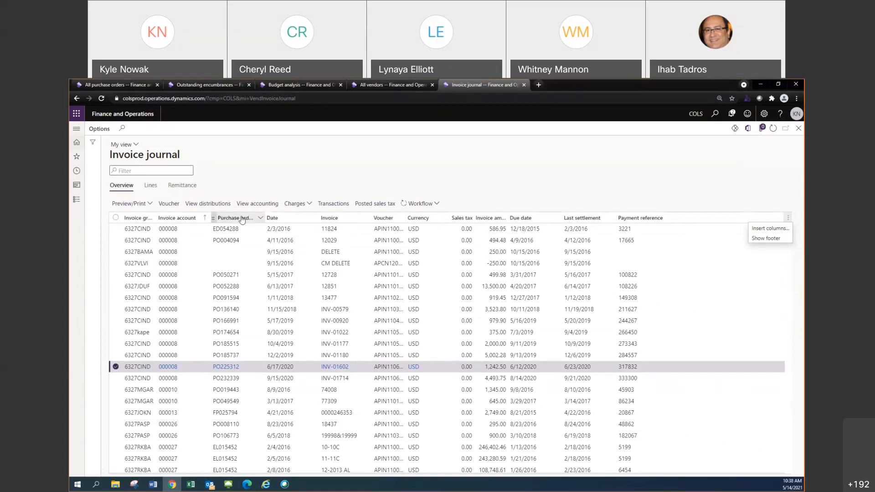
right_click(291, 219)
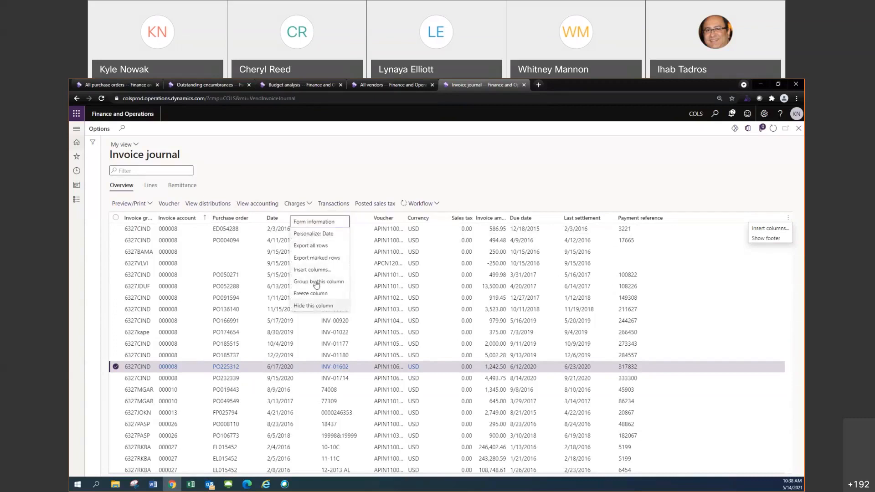
mouse_move(314, 224)
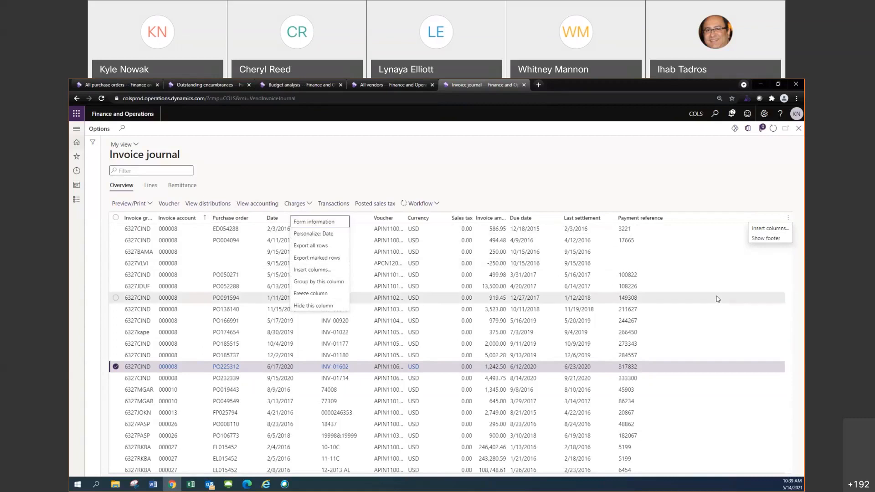
key(Escape)
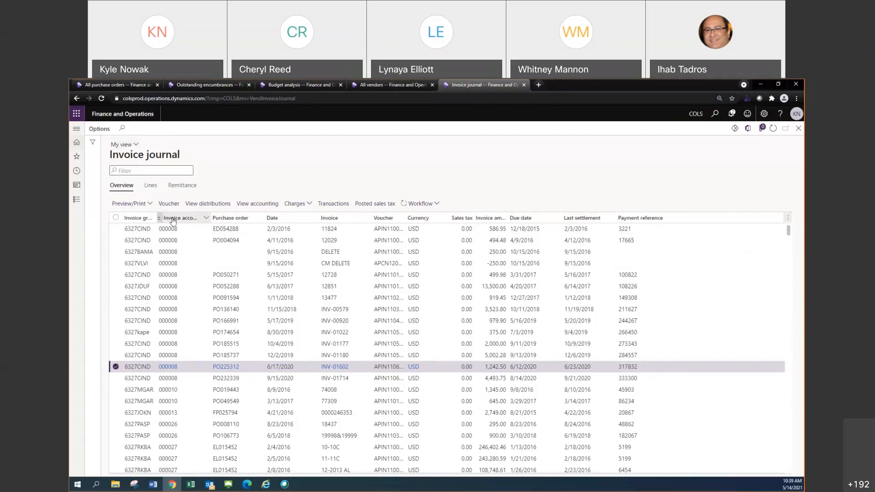
Move the Invoice account column of the Invoice journal list between the Invoice amount and Due date columns
drag(172, 218, 328, 218)
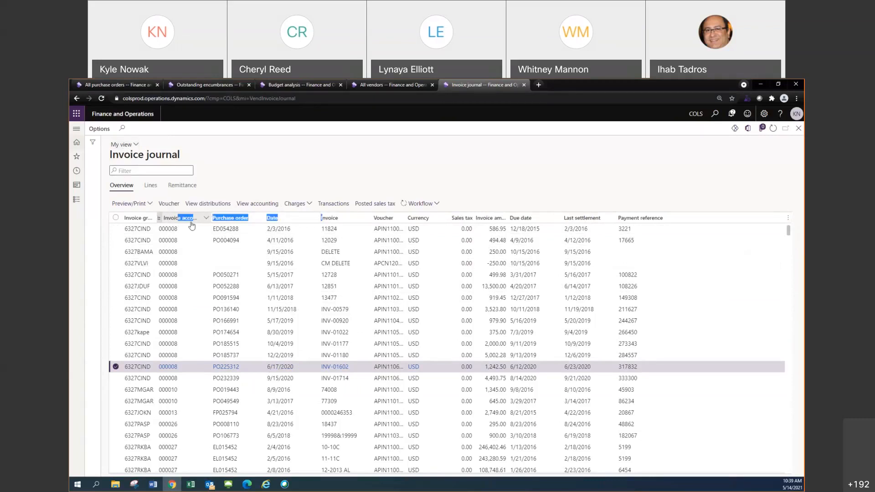
drag(160, 219, 479, 218)
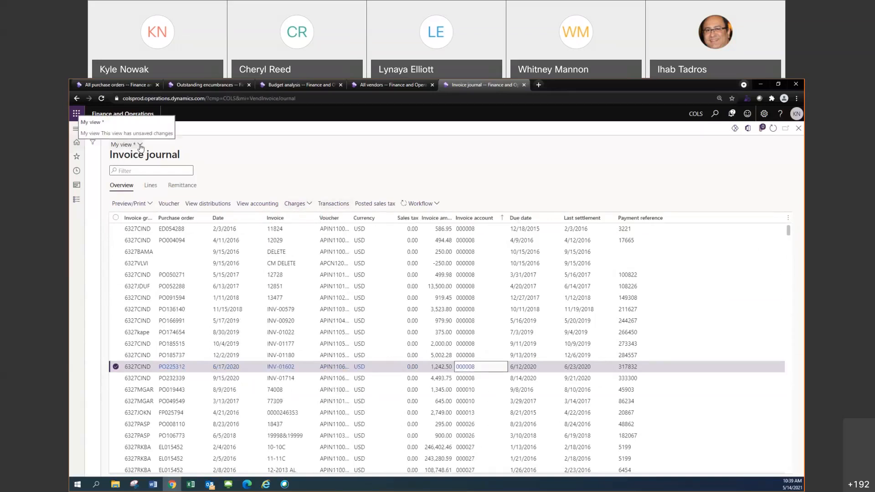
click(140, 145)
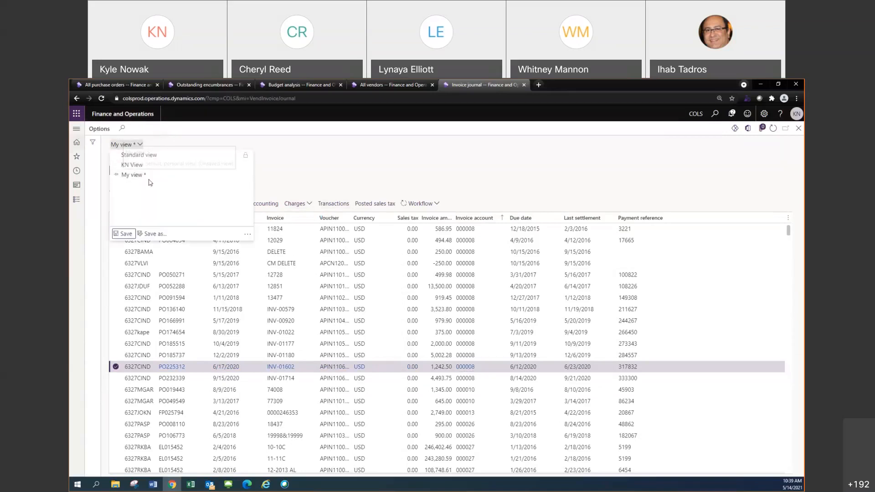
click(287, 173)
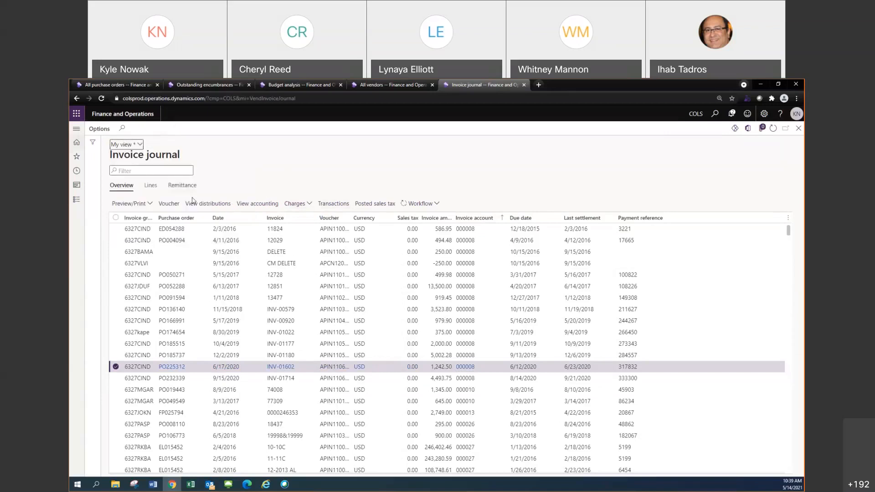
Compare the KN View of the Invoice journal with its Standard view, leaving the Standard view active
click(130, 144)
click(143, 165)
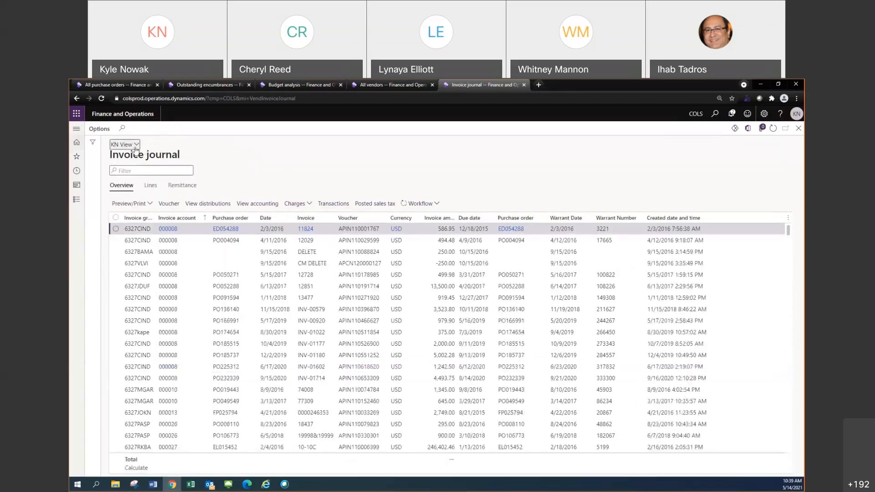
click(136, 144)
click(156, 154)
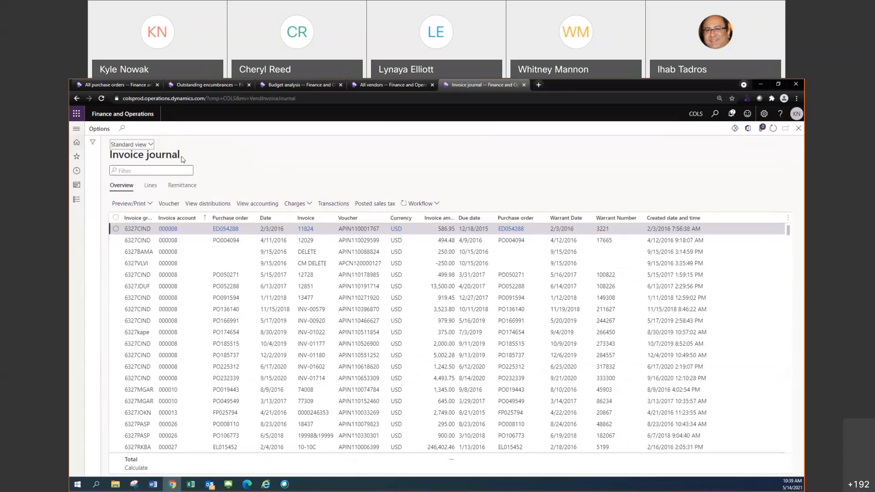
Filter the Invoice journal list to invoice groups that begin with 6327krn
click(139, 218)
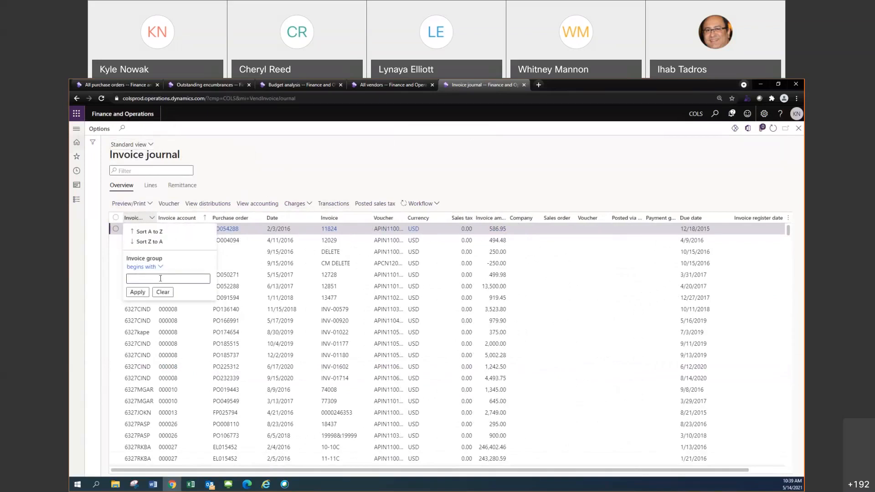
text(6327krn)
key(Escape)
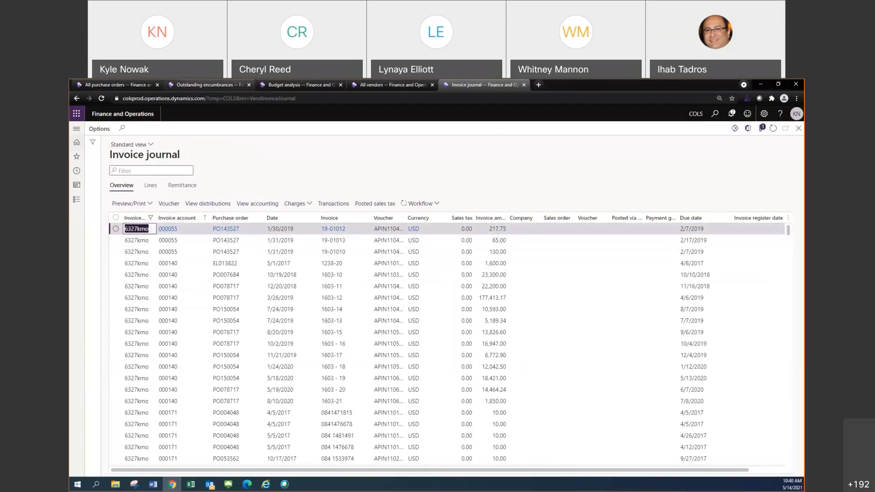
Switch the All purchase orders list to the Standard view and filter it to purchase orders containing PO270
click(121, 85)
click(162, 159)
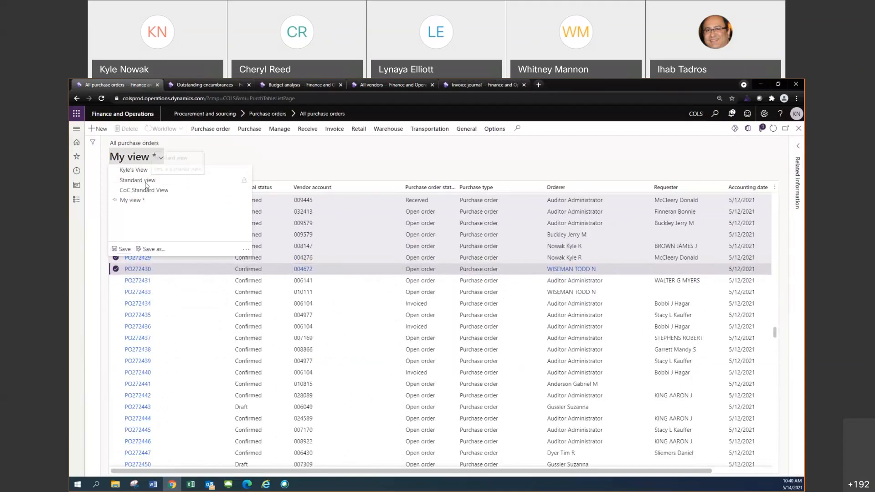
click(146, 183)
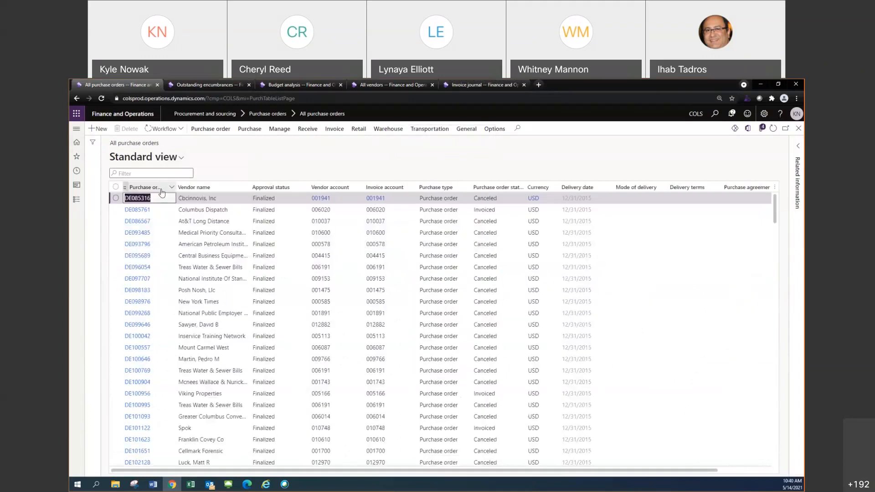
click(161, 189)
text(PO270)
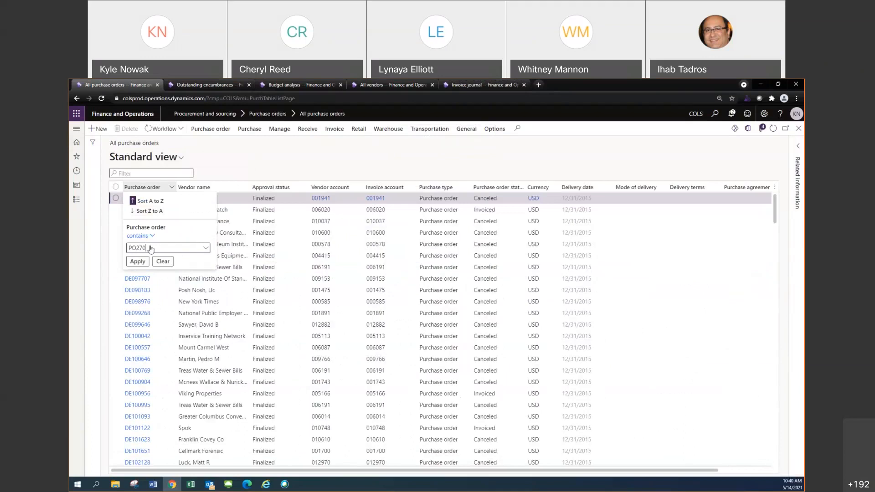
key(Return)
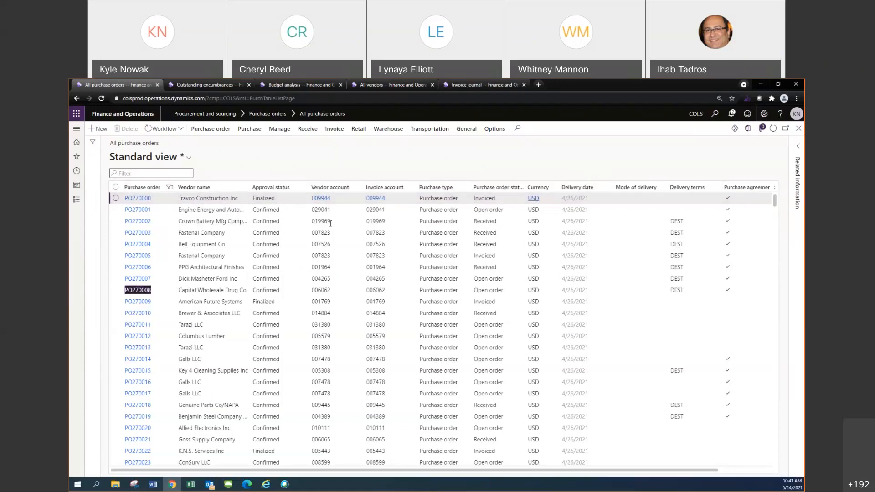
Clear the PO270 filter from the Purchase order column of the All purchase orders list
mouse_move(156, 191)
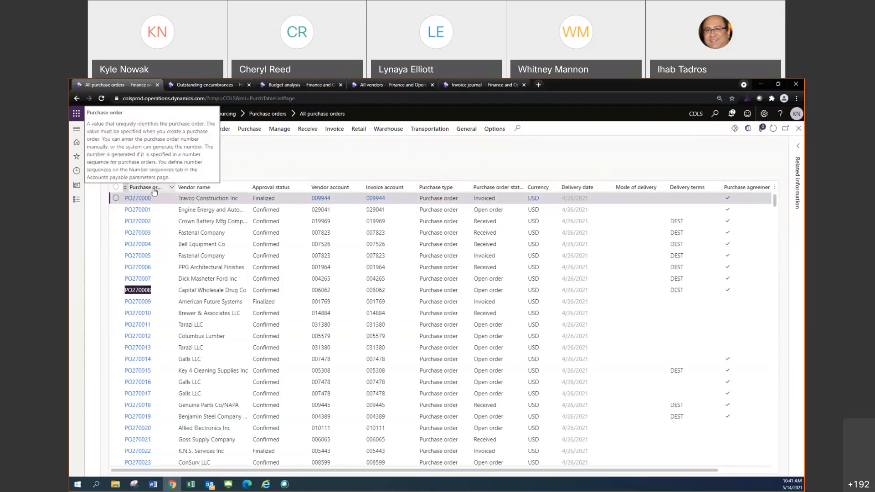
click(157, 192)
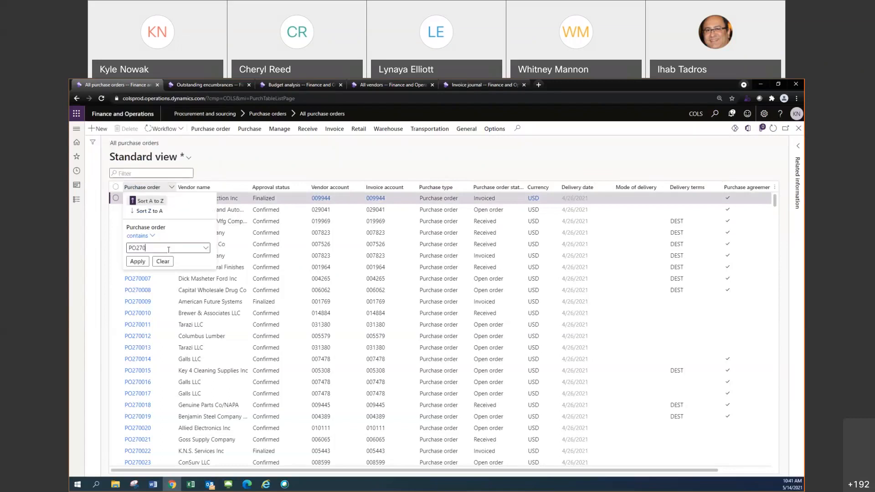
click(164, 264)
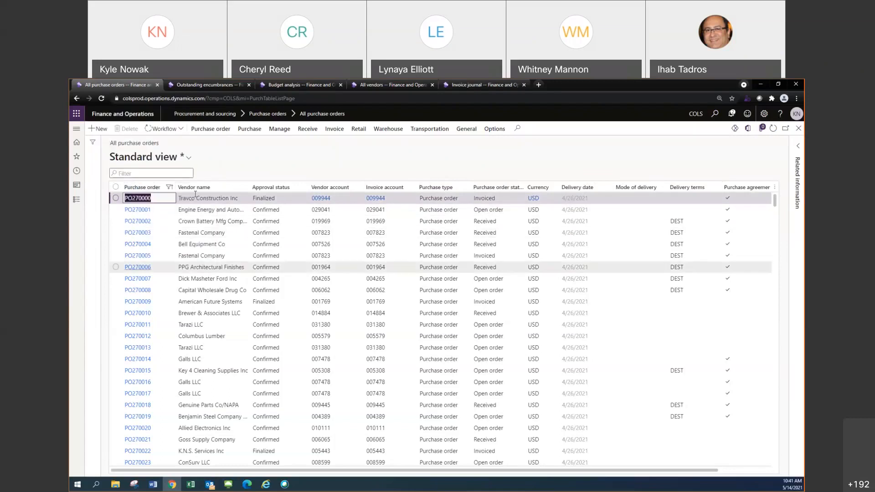
click(155, 188)
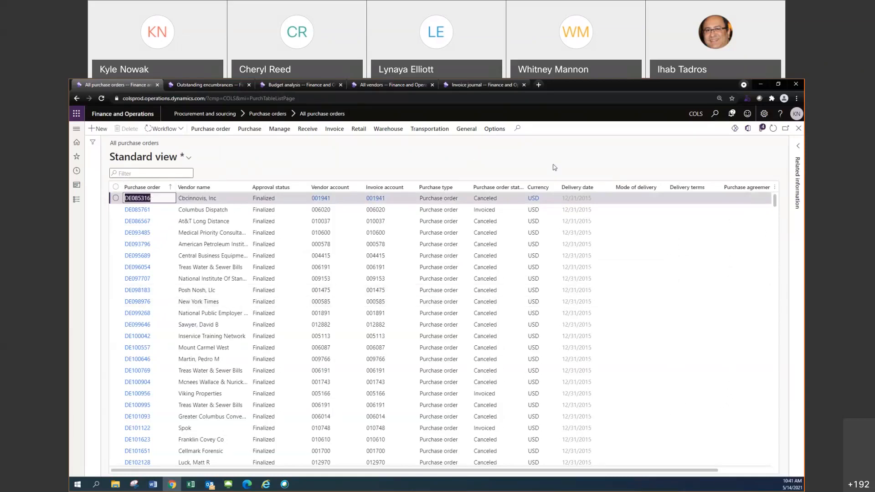
Close the Invoice journal page and switch the All purchase orders list to the personal view bearing its owner's first name
click(504, 86)
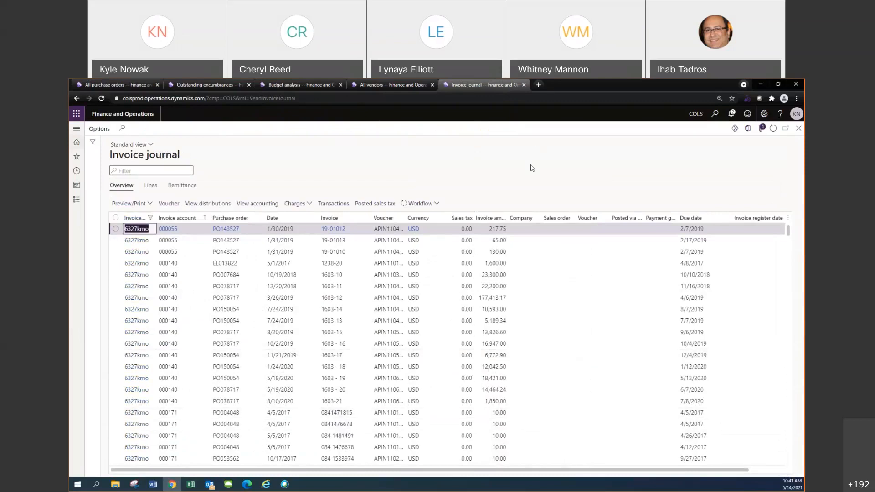
click(524, 85)
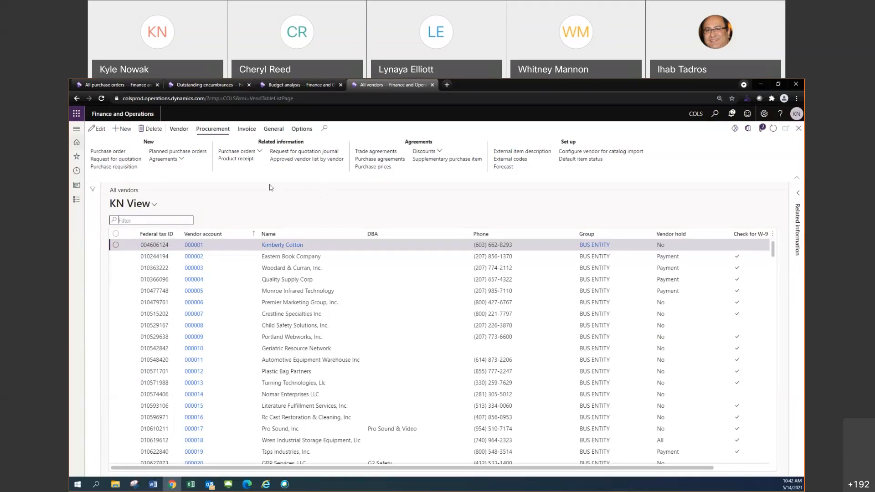
click(125, 84)
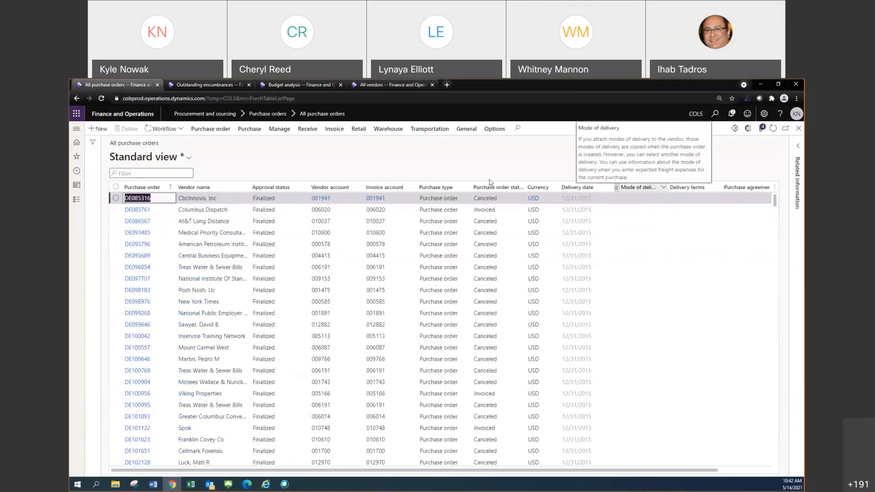
click(190, 158)
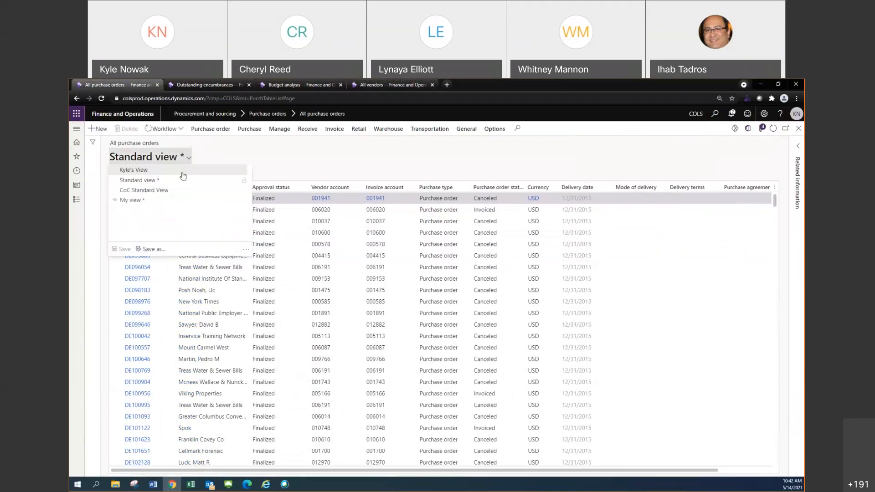
click(152, 172)
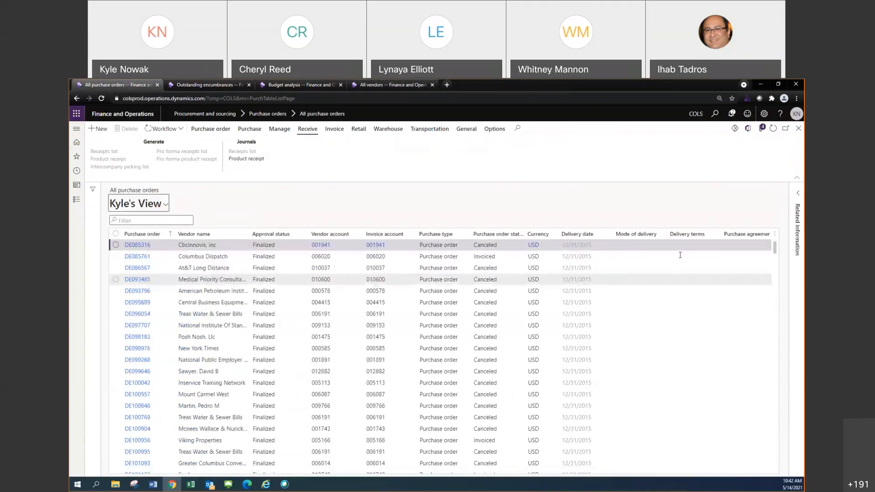
Filter the Orderer column of the All purchase orders list to names containing the orderer's surname
click(592, 234)
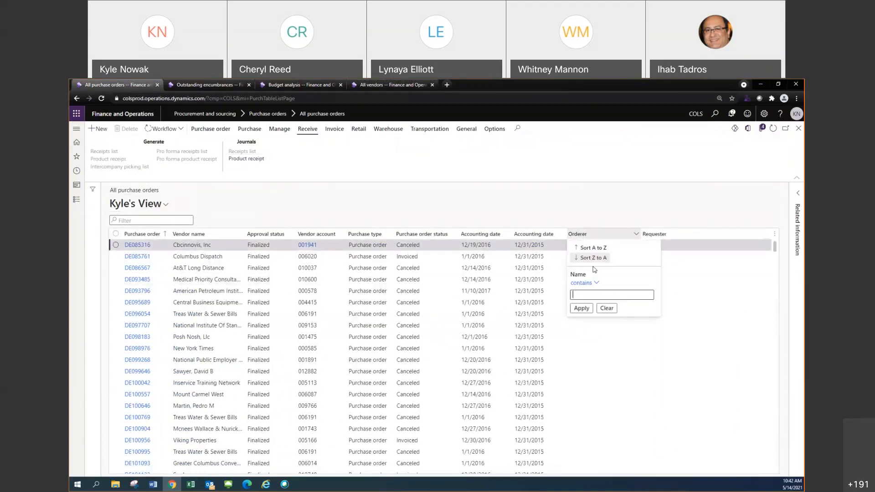
text(nowak)
key(Return)
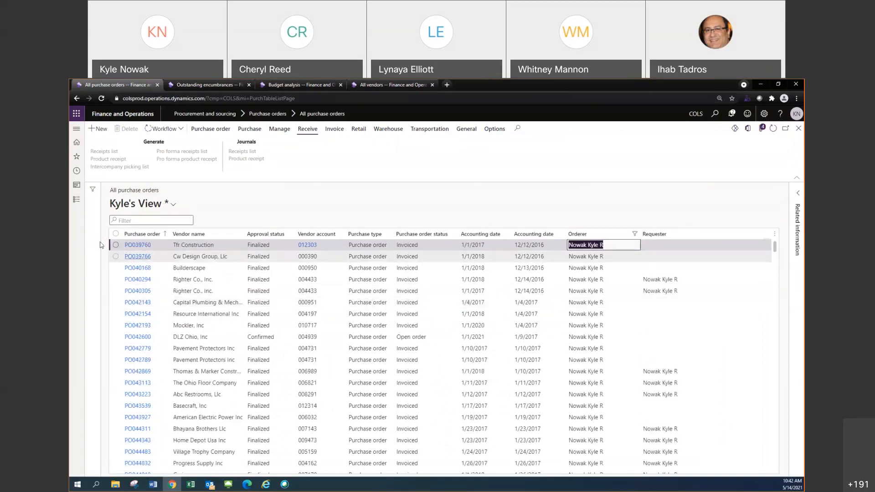
Filter the Purchase order column of the All purchase orders list to numbers containing PO24
click(137, 234)
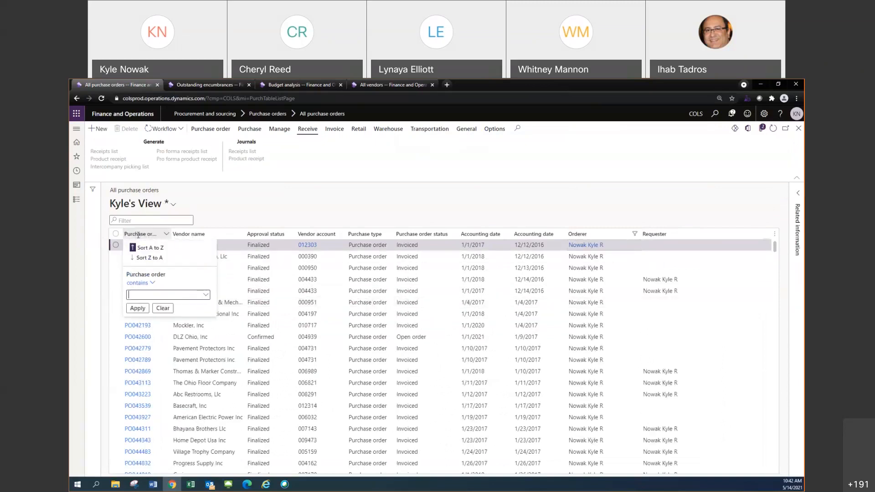
text(PO24)
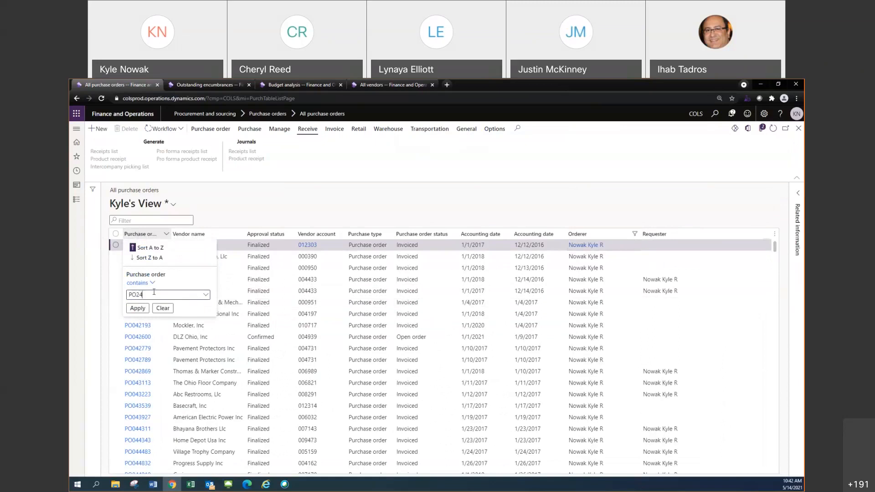
key(Escape)
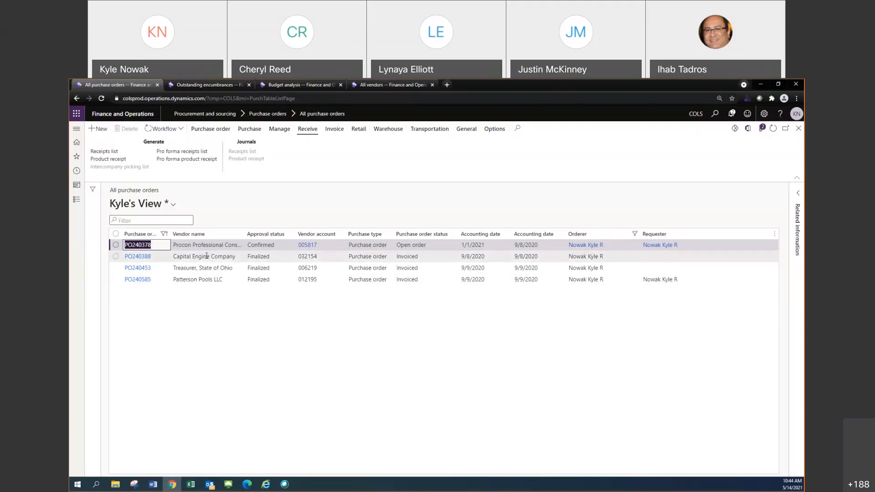
click(337, 131)
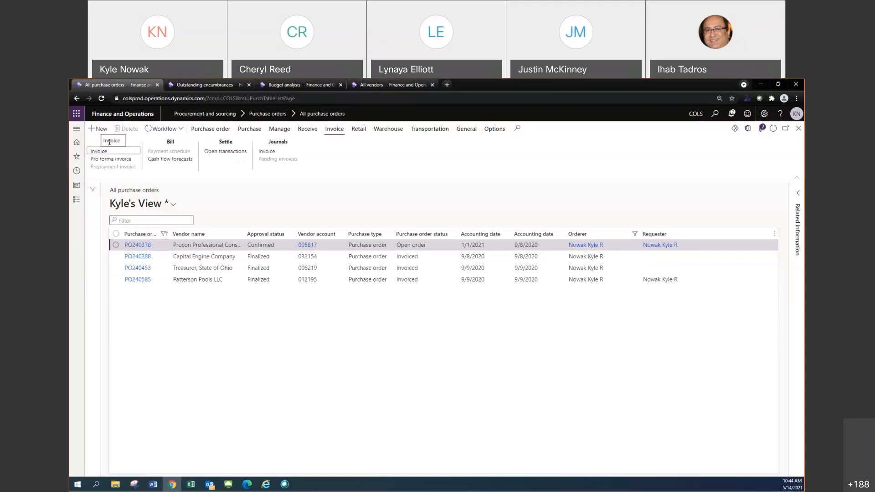
click(102, 129)
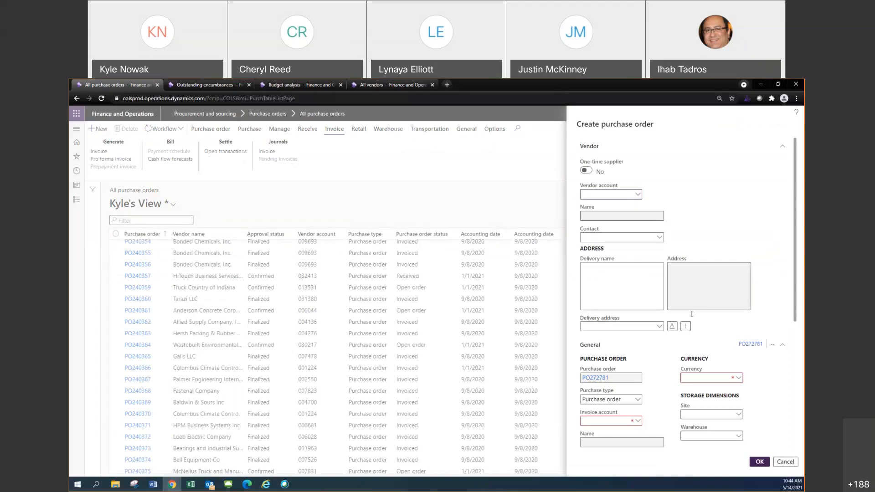
click(785, 462)
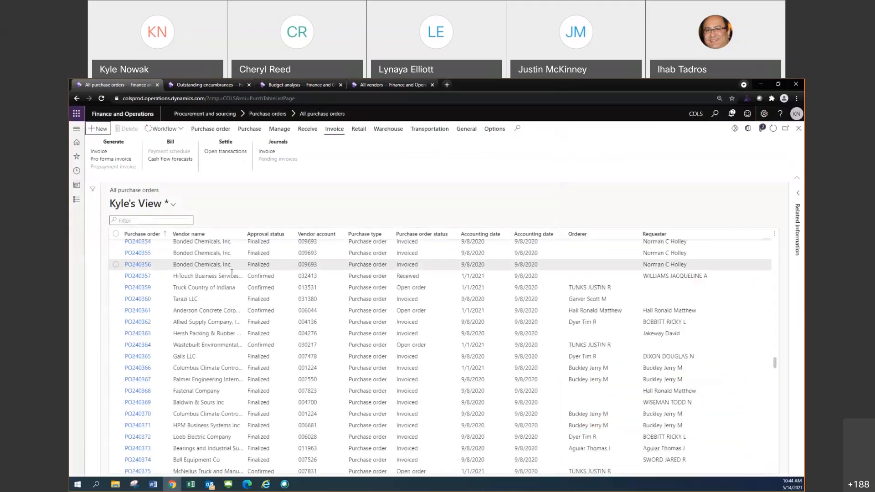
Filter the Orderer column of the All purchase orders list again to names containing the orderer's surname
click(592, 234)
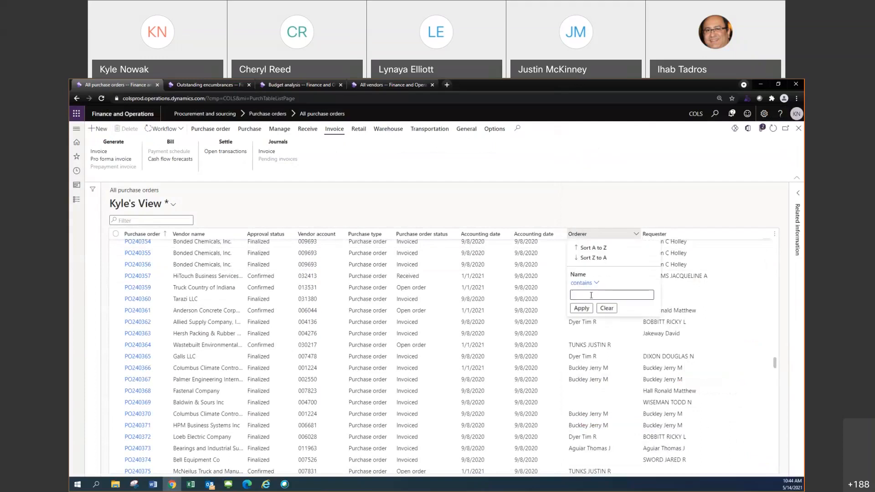
text(nowak)
key(Return)
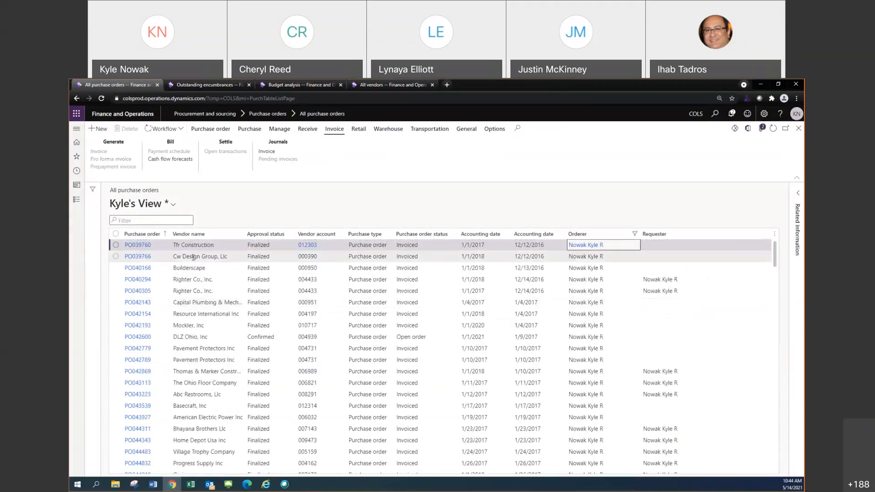
Narrow the orderer's purchase orders to those whose number contains PO240
click(141, 234)
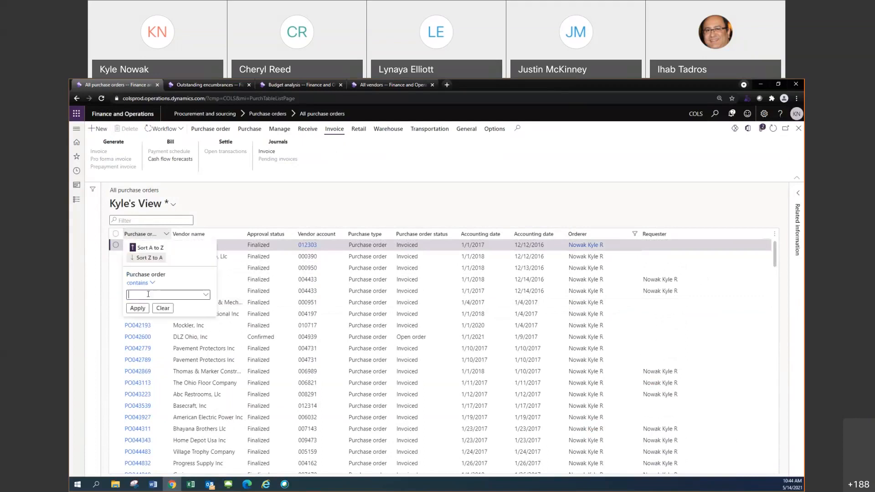
text(24)
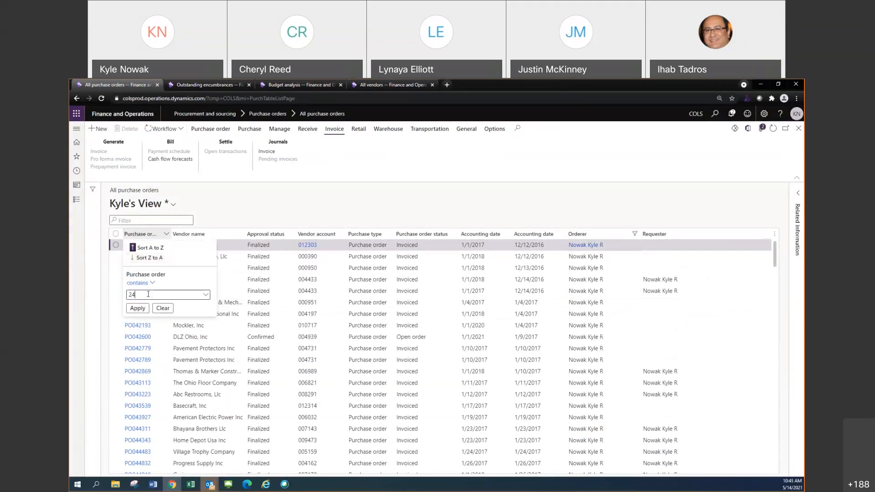
key(BackSpace)
text(PO240)
key(Return)
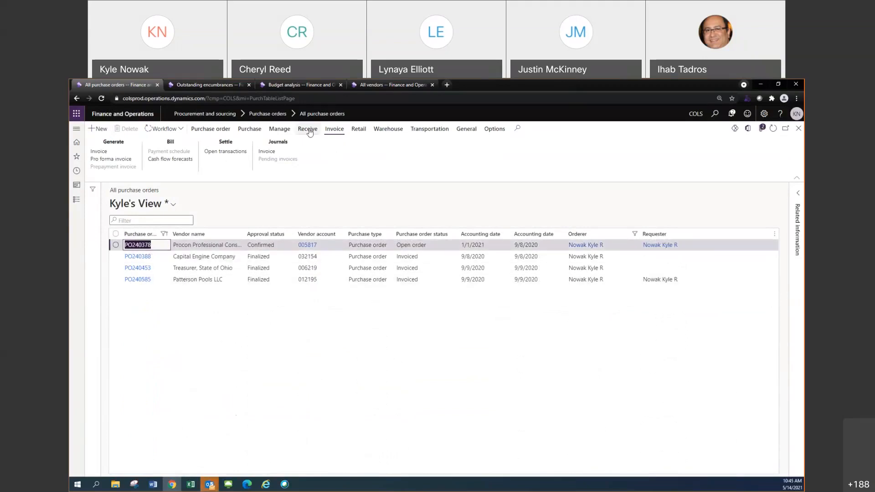
Open a new vendor invoice for the first filtered purchase order and switch the invoice page to the Standard view
click(333, 132)
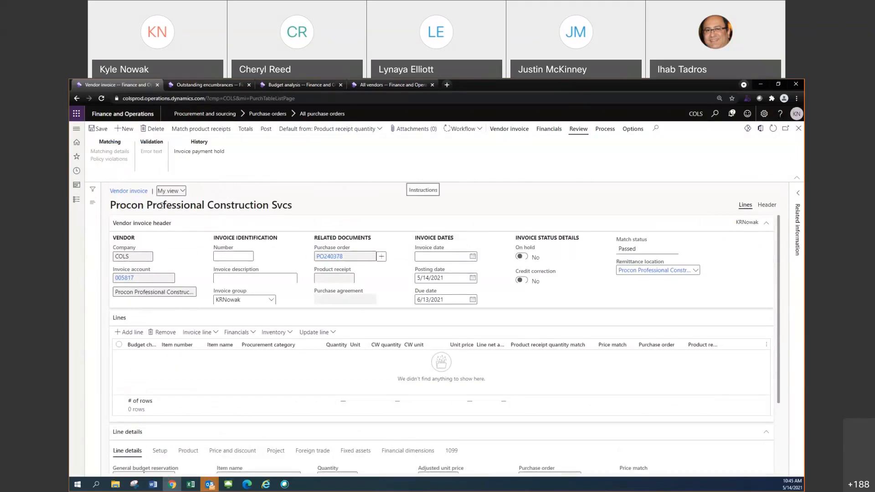
click(183, 191)
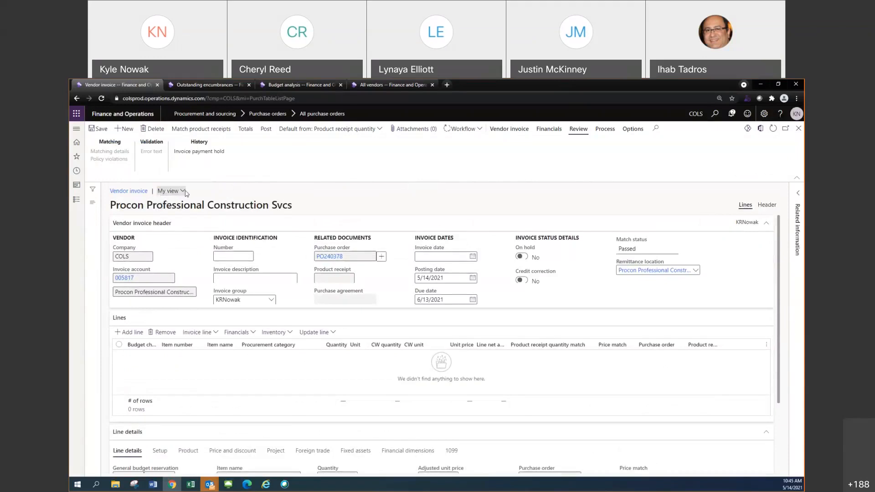
click(181, 201)
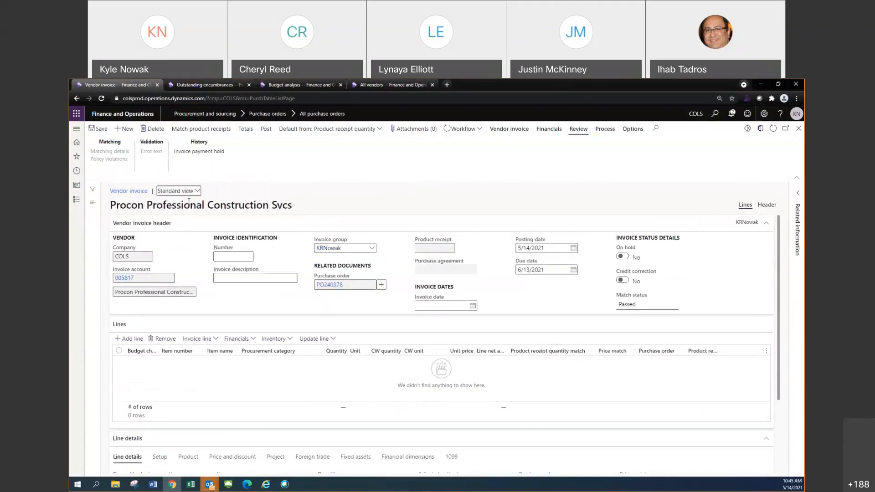
click(274, 194)
Set the default quantity for the vendor invoice lines to Ordered quantity
click(377, 130)
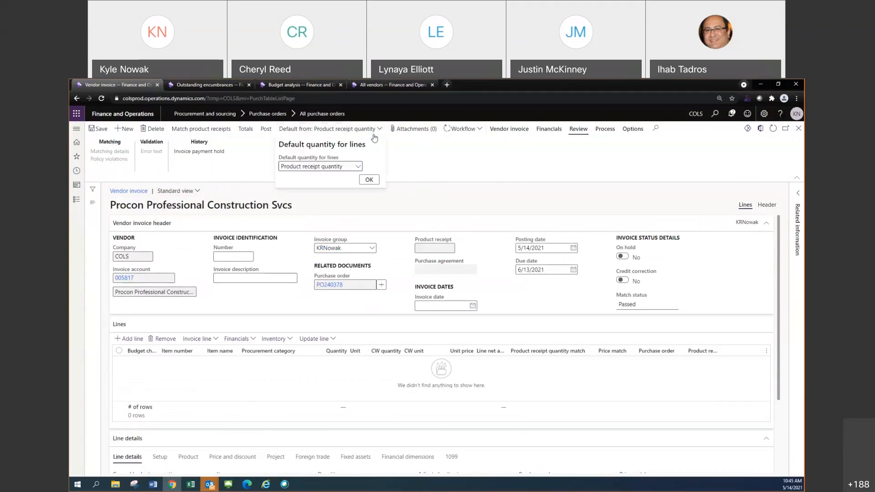
click(349, 167)
click(324, 187)
click(370, 181)
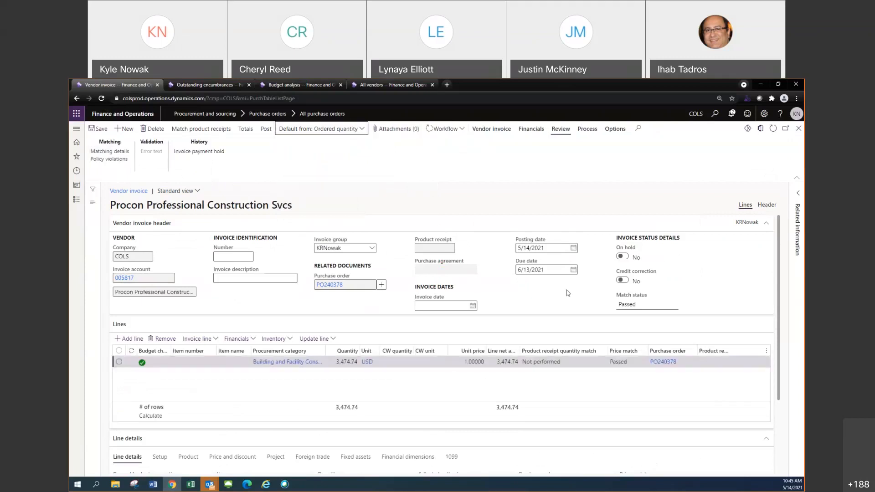
Examine the remittance location and its address in the Address section of the vendor invoice's header details
click(761, 205)
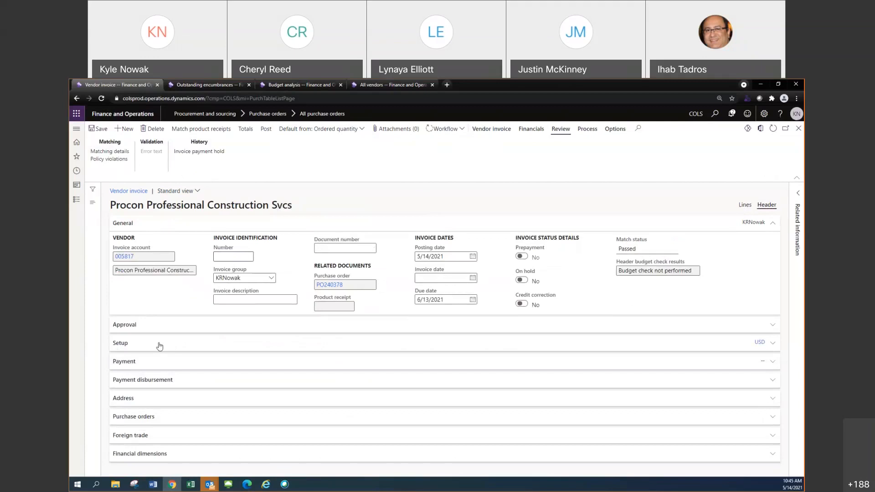
click(138, 399)
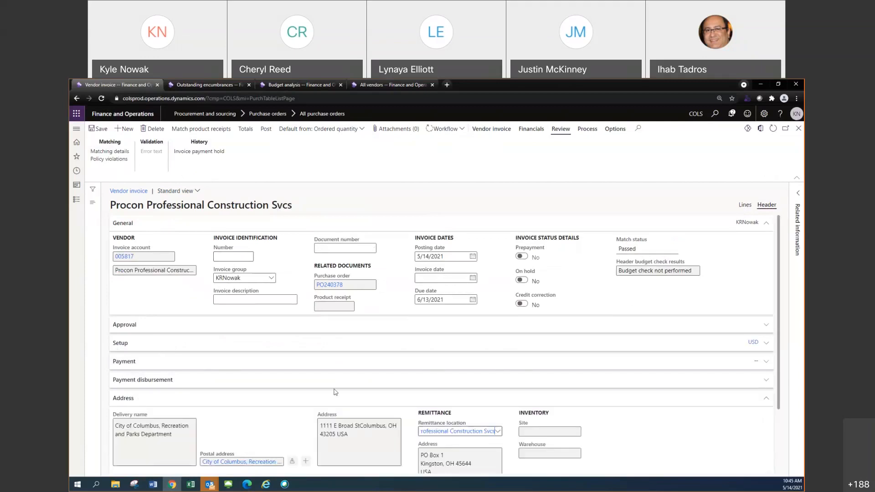
scroll(335, 392, down, 2)
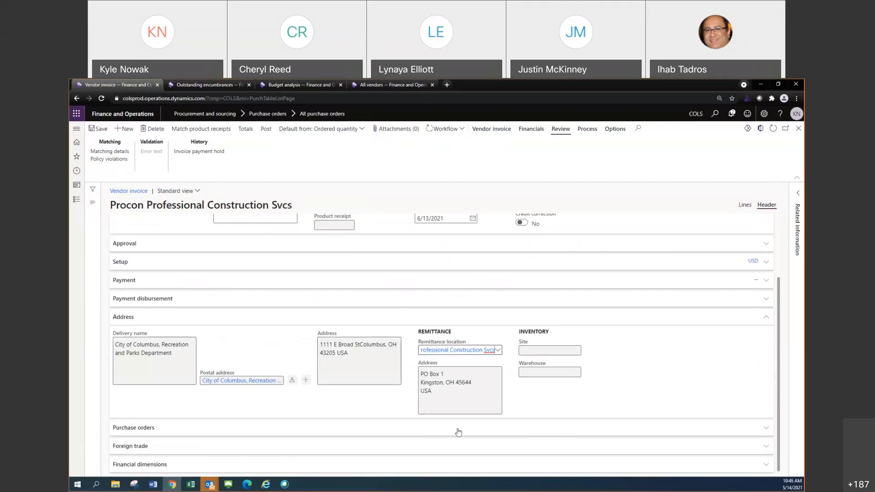
scroll(482, 342, up, 1)
scroll(496, 343, up, 1)
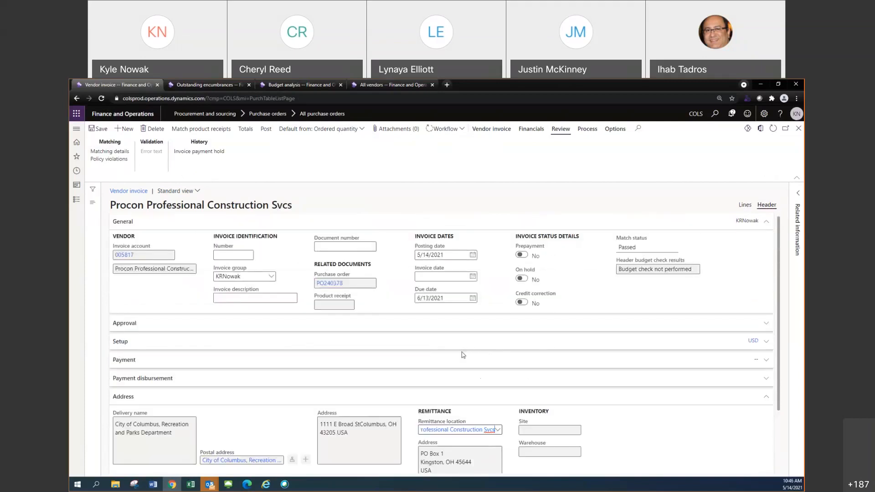
Review the vendor invoice's line and its line details, comparing the fields offered in the Lines and Header views
click(744, 206)
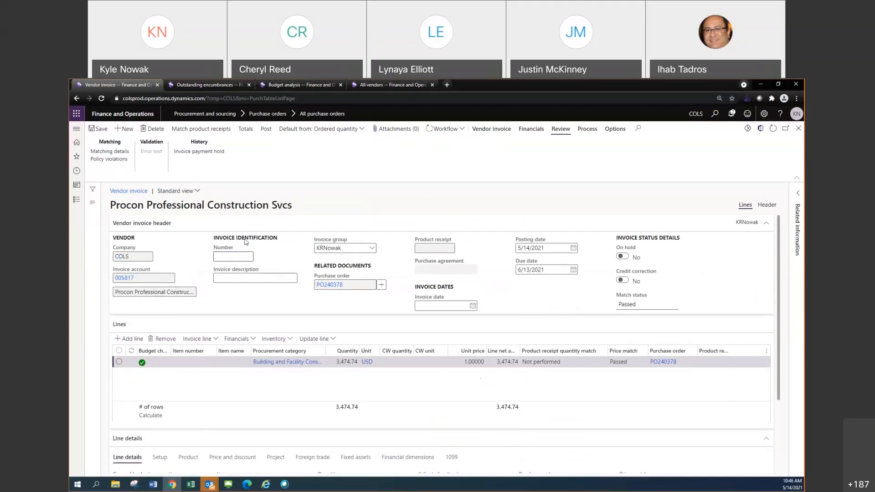
scroll(261, 242, down, 3)
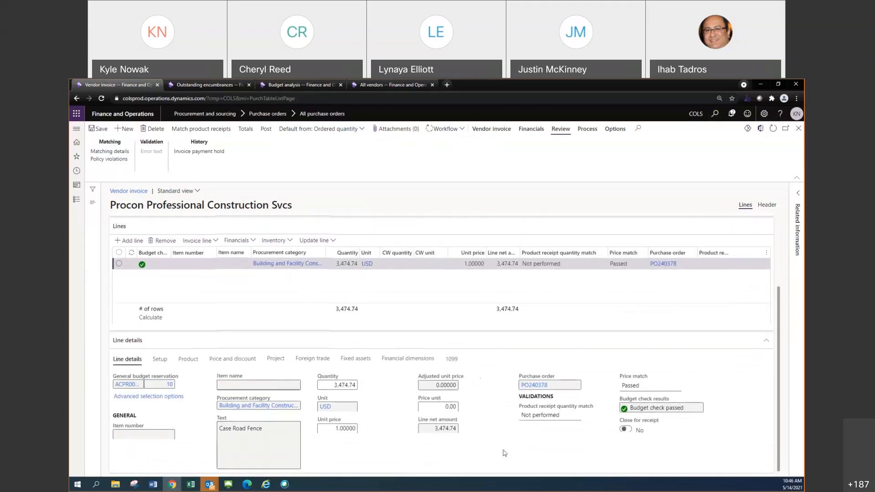
scroll(488, 426, up, 1)
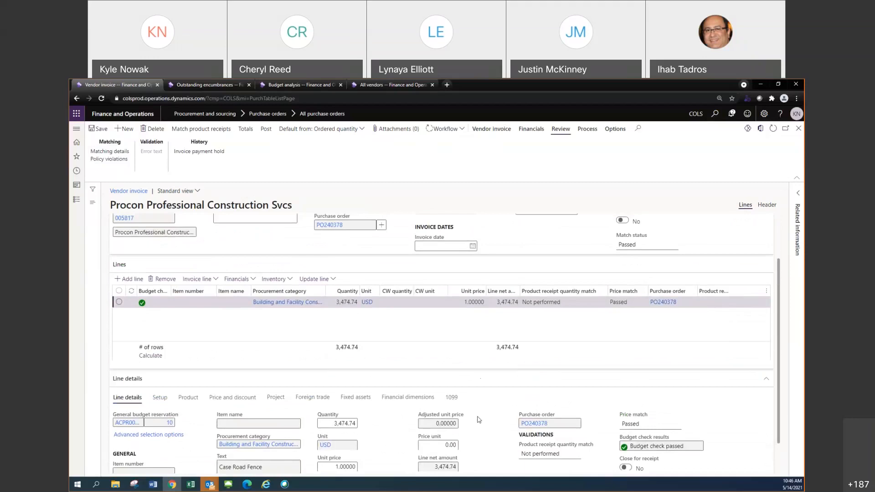
scroll(476, 420, down, 1)
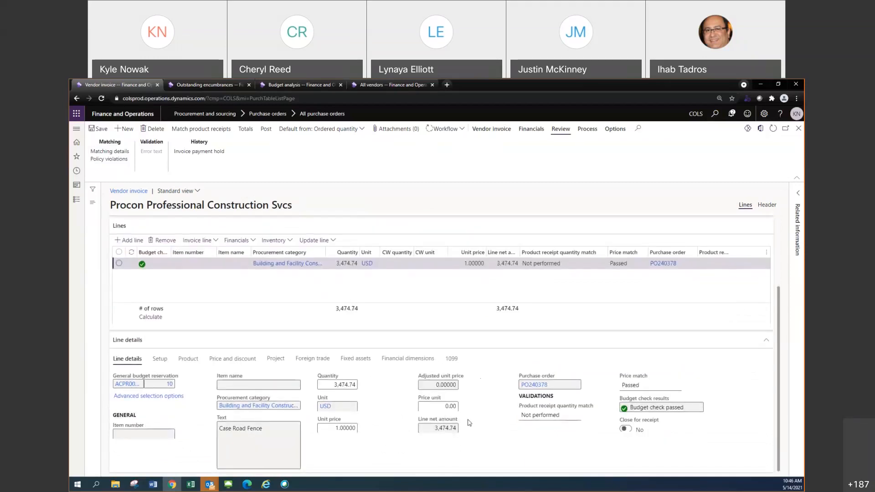
scroll(470, 421, up, 3)
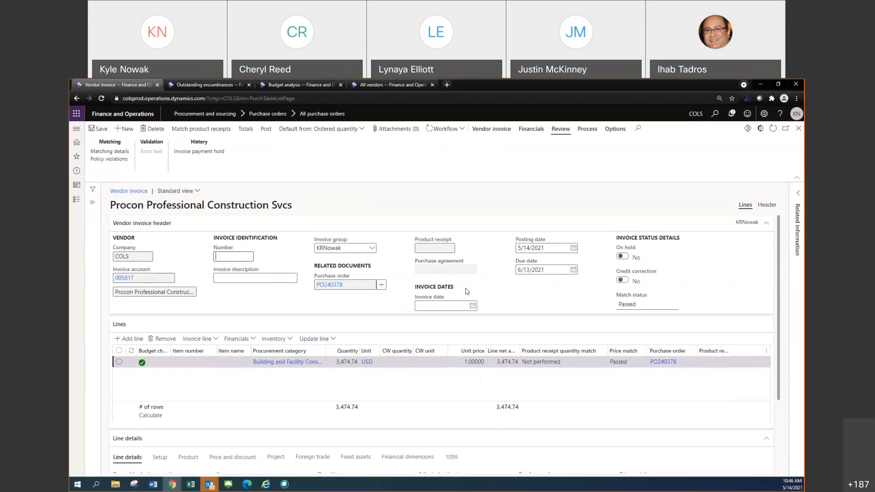
click(766, 206)
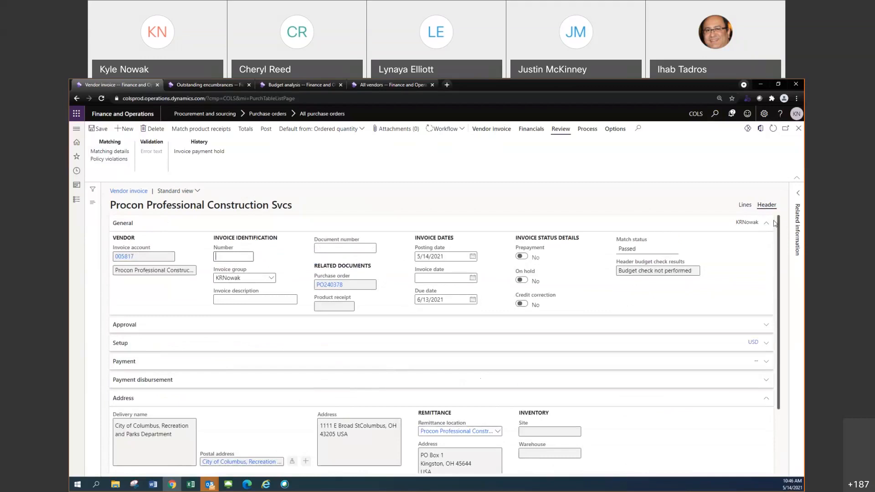
click(745, 205)
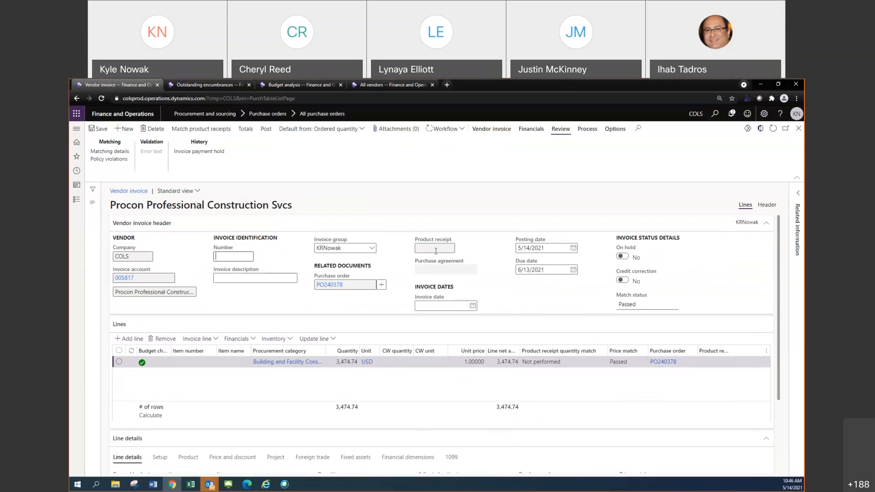
Personalize the Vendor invoice header section by adding the Remittance location field from the Vendor invoice table
right_click(715, 269)
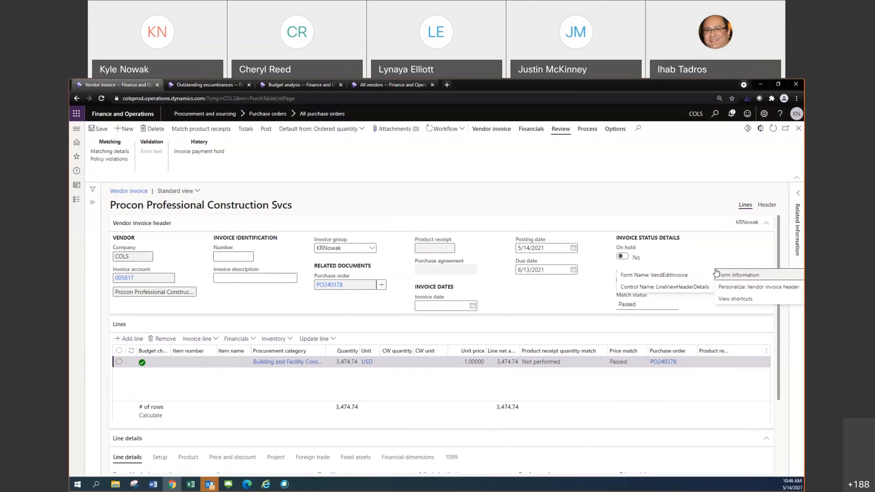
click(744, 292)
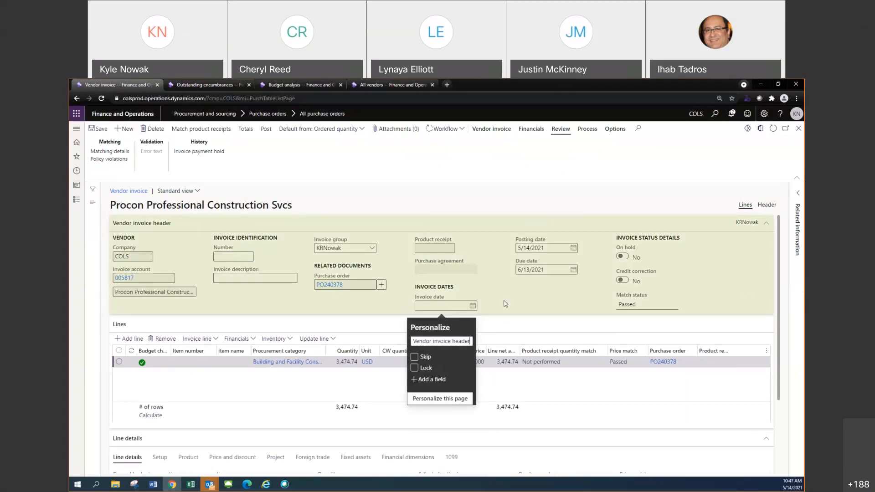
click(433, 381)
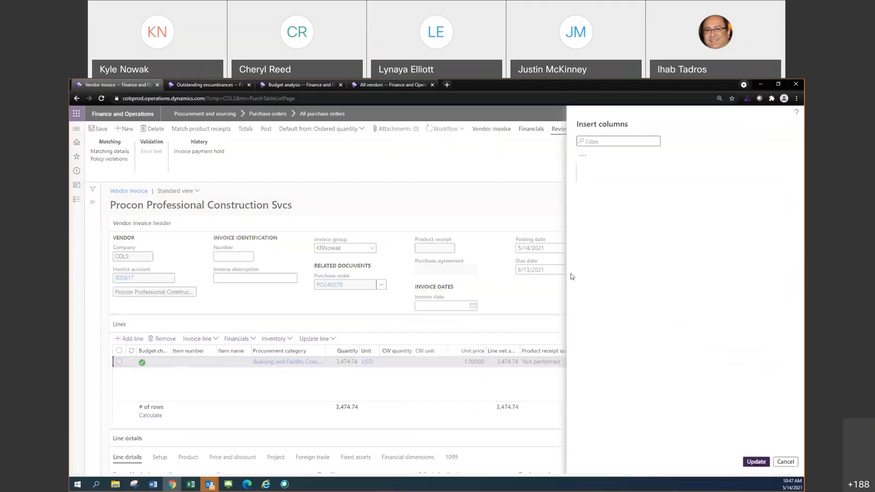
scroll(691, 338, down, 10)
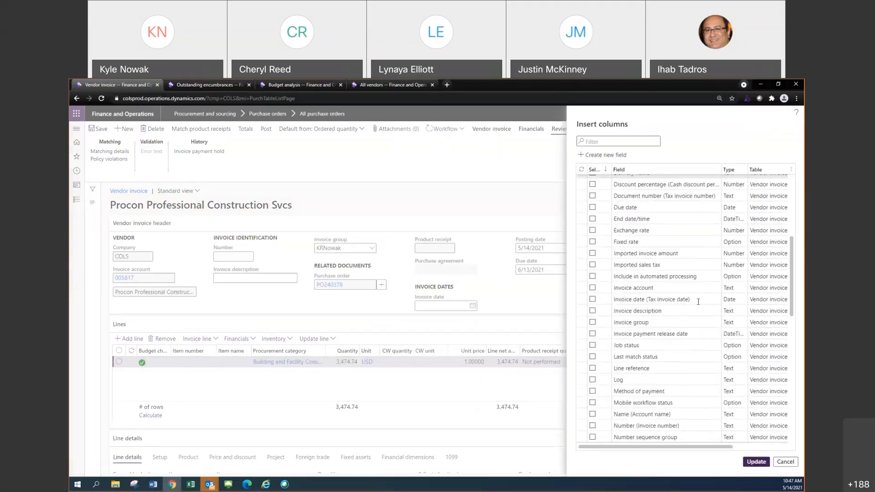
scroll(690, 338, down, 2)
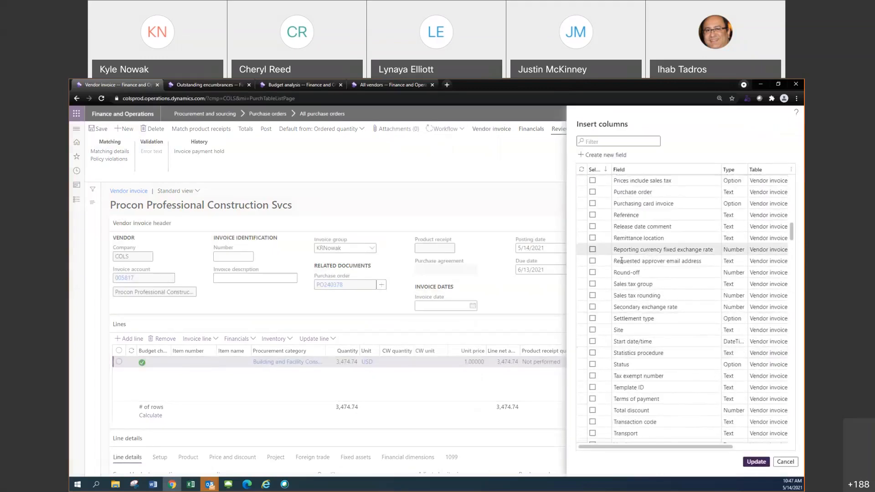
click(593, 237)
click(756, 462)
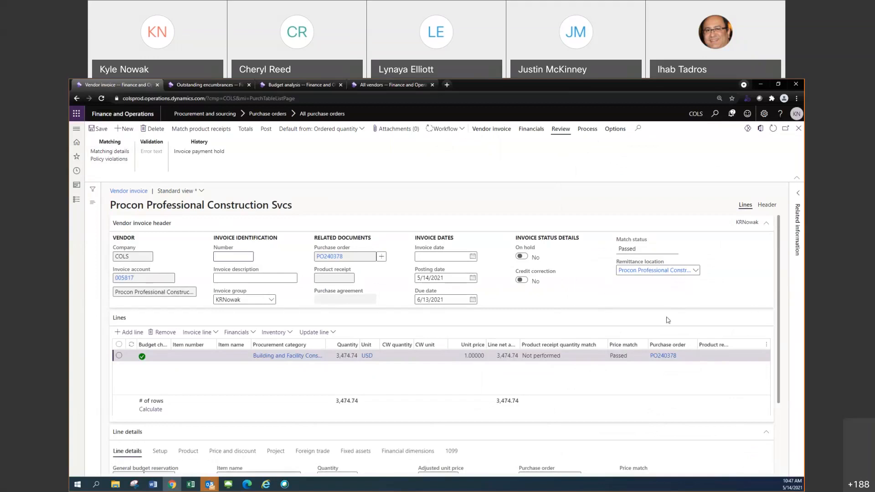
Examine the addresses offered for the vendor invoice's Remittance location, the list of saved views, and the invoice's line details
click(696, 271)
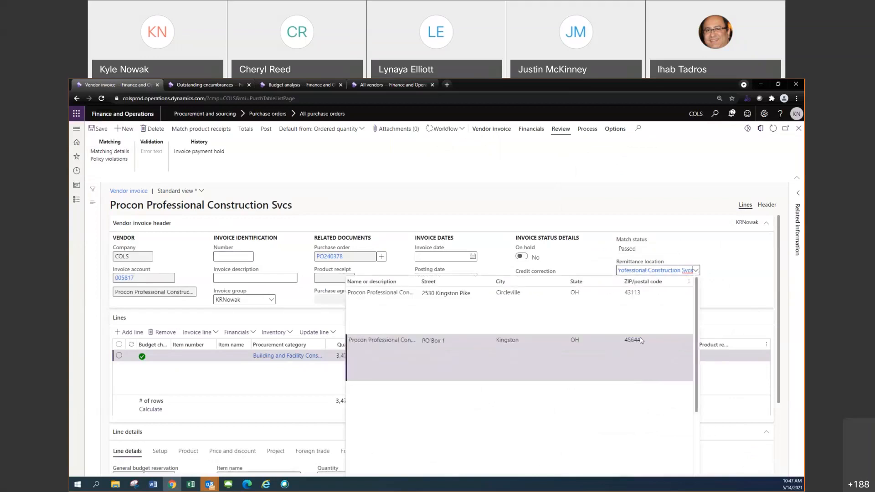
click(602, 350)
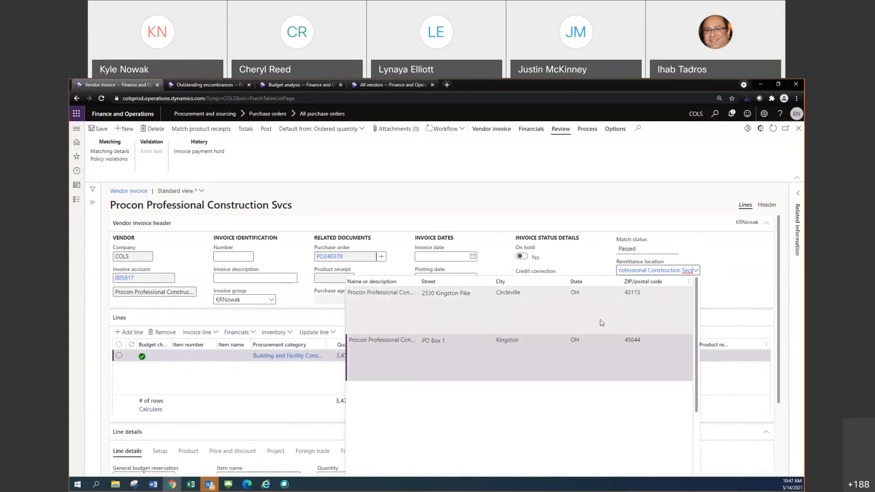
click(762, 277)
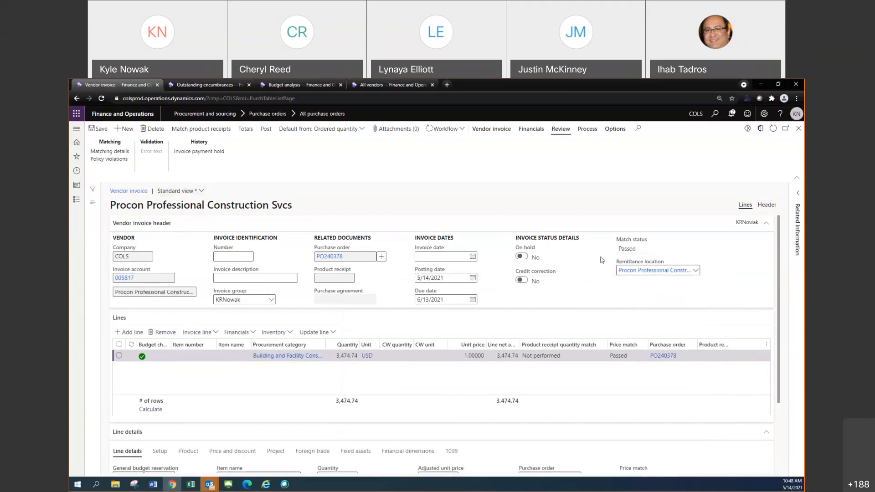
click(201, 192)
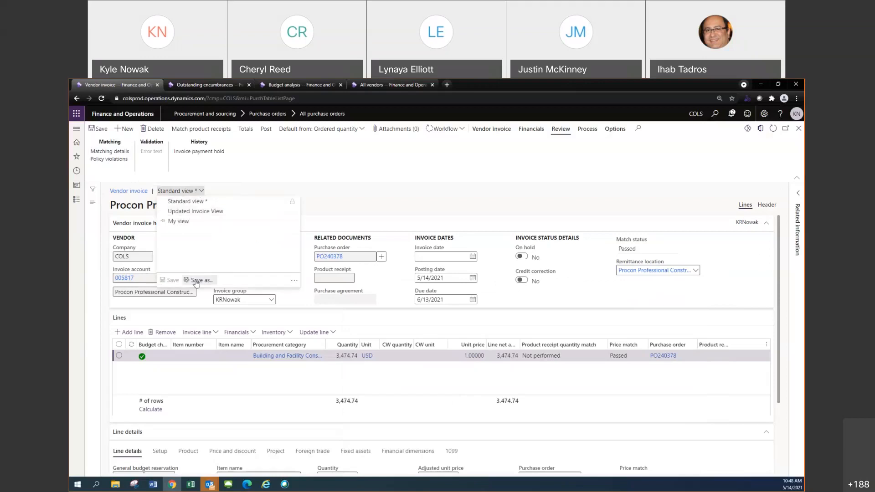
click(352, 196)
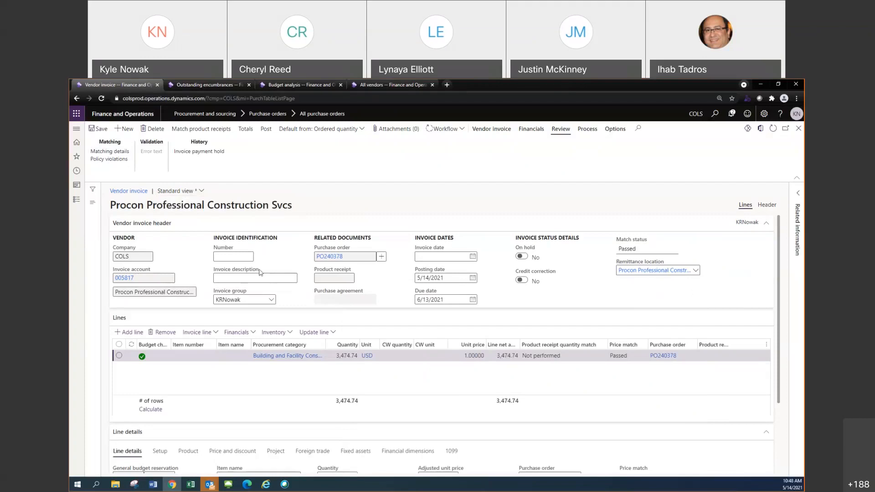
scroll(321, 315, down, 2)
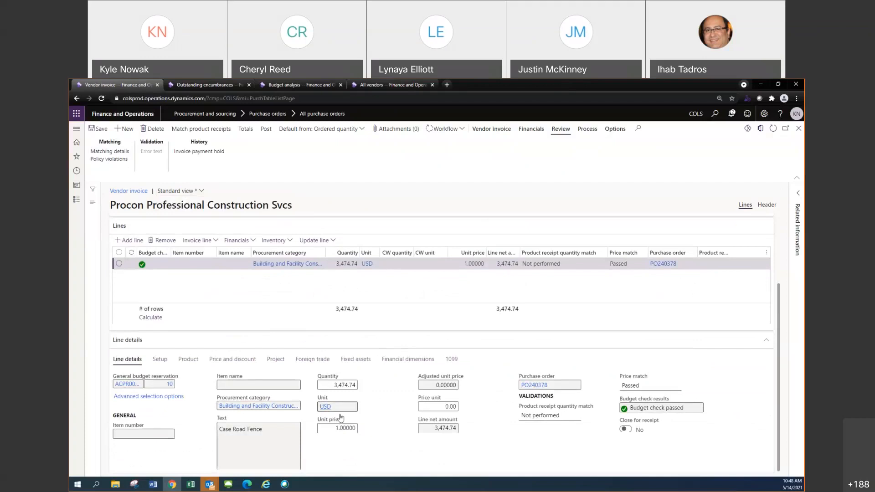
scroll(511, 371, up, 2)
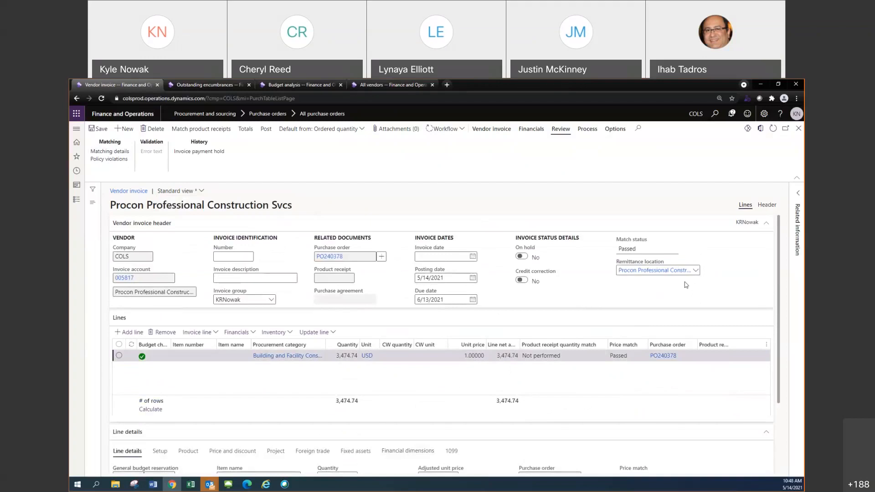
click(635, 267)
Review the page personalization tools for the vendor invoice, including Select and Add a field, then exit personalization without changing the layout
click(618, 131)
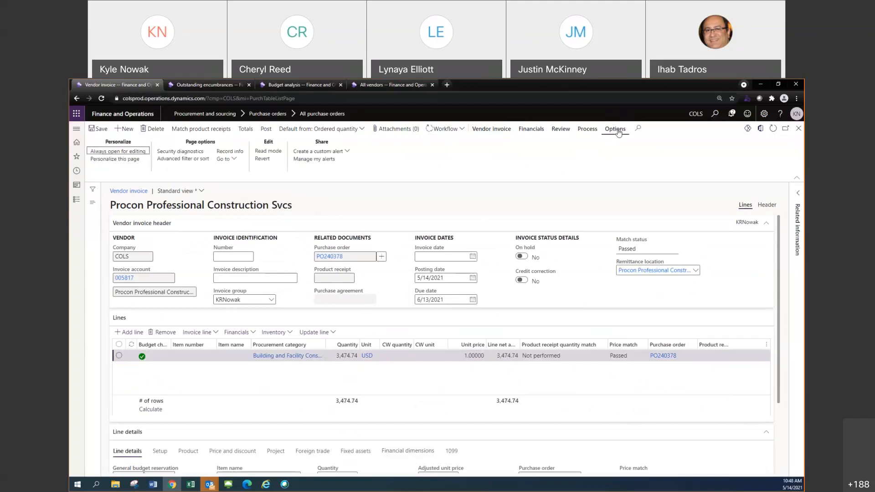
click(110, 162)
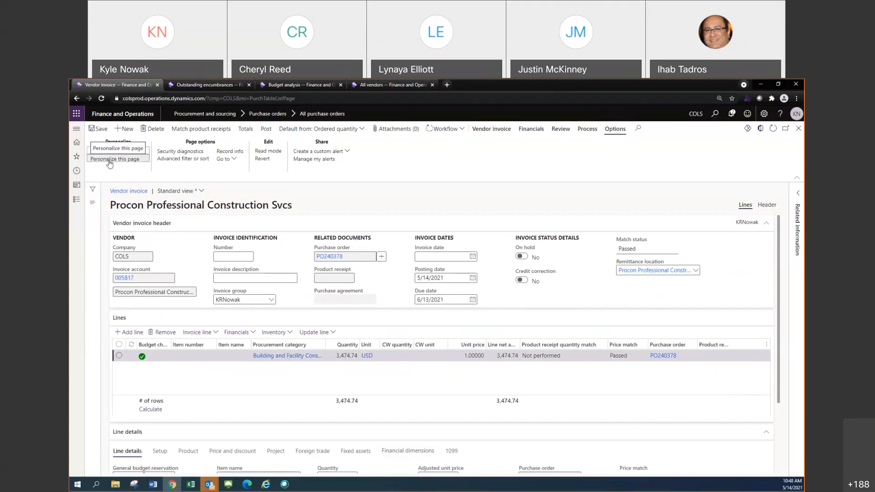
click(340, 151)
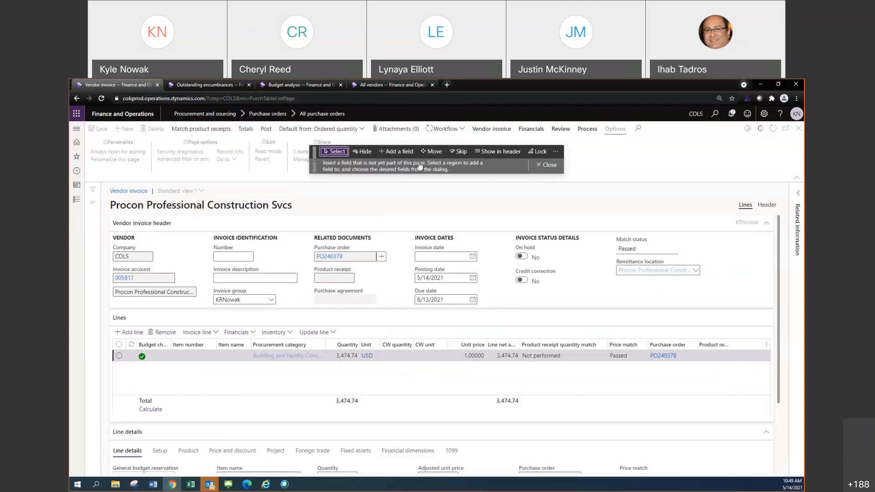
click(396, 152)
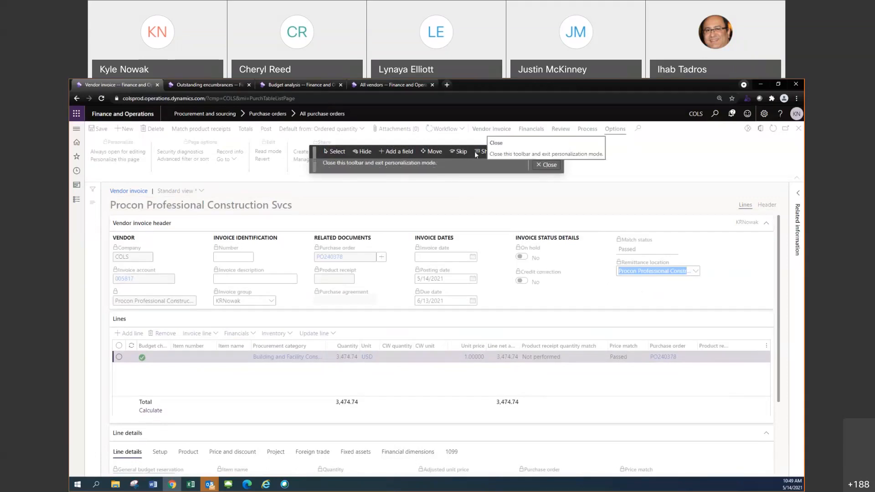
click(548, 166)
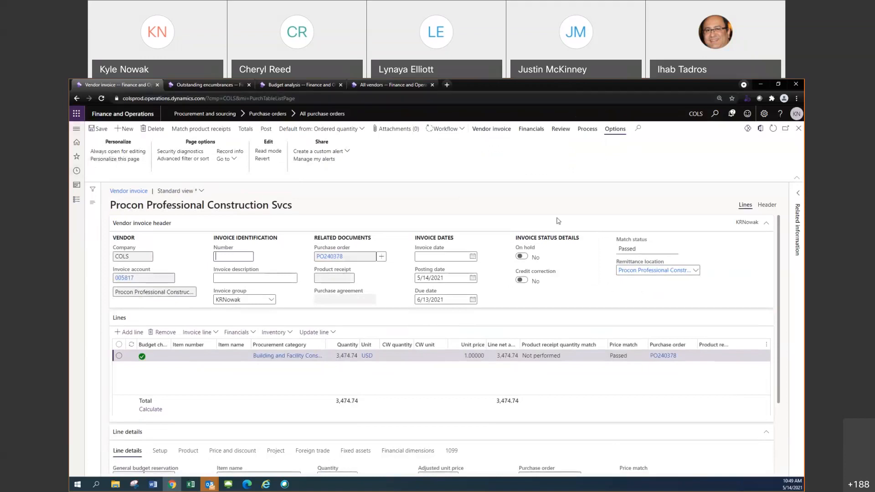
right_click(600, 272)
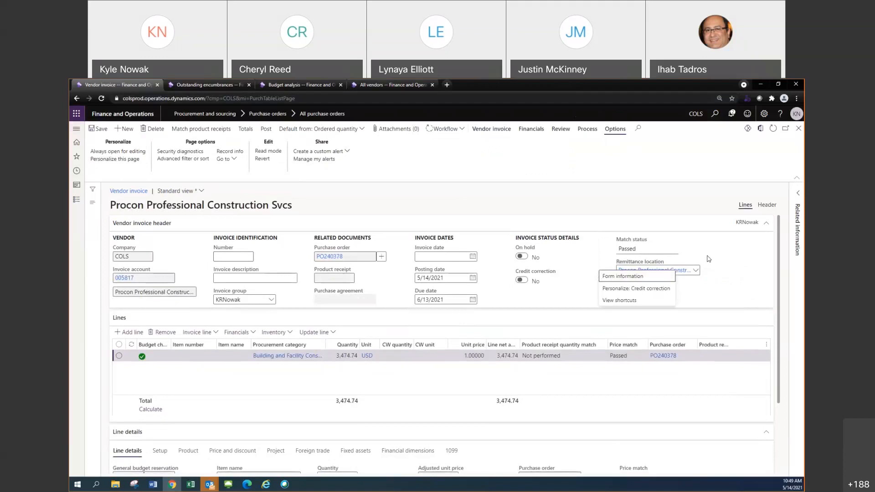
click(766, 348)
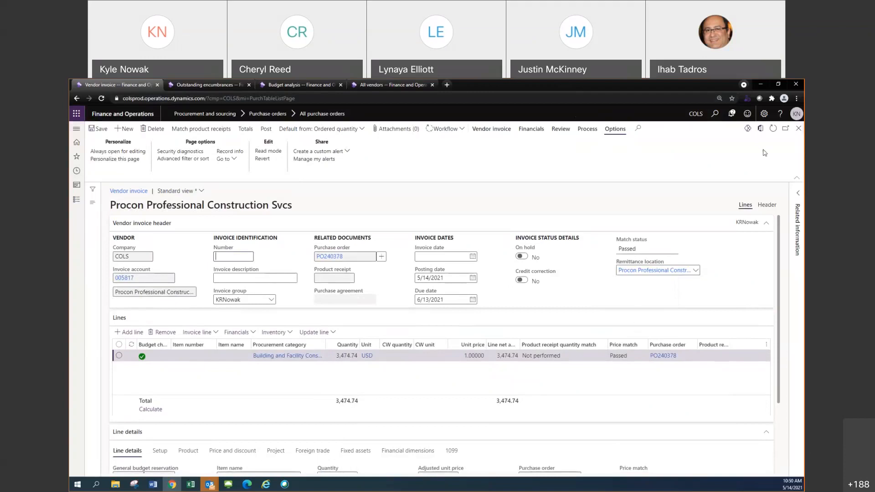
Delete the current vendor invoice record and confirm the deletion
click(153, 129)
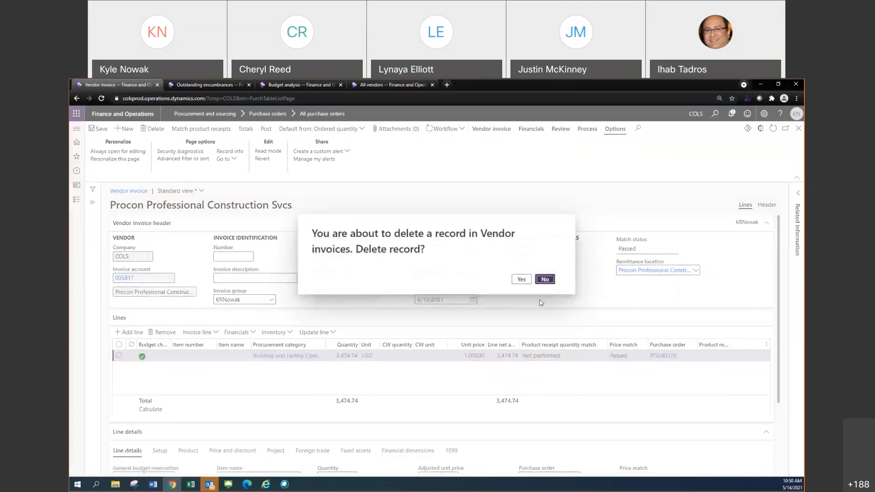
click(521, 279)
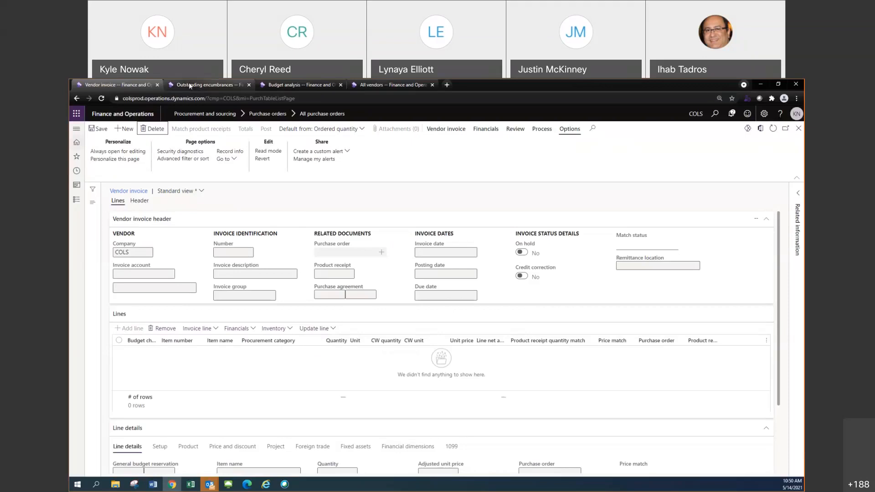
Open the All purchase orders list in Procurement and sourcing and switch it to the CoC Standard View
click(77, 199)
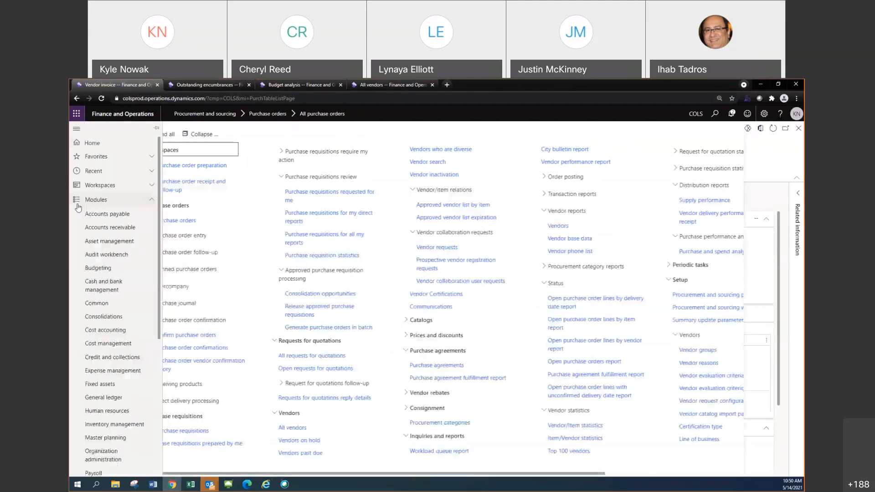
scroll(114, 370, down, 3)
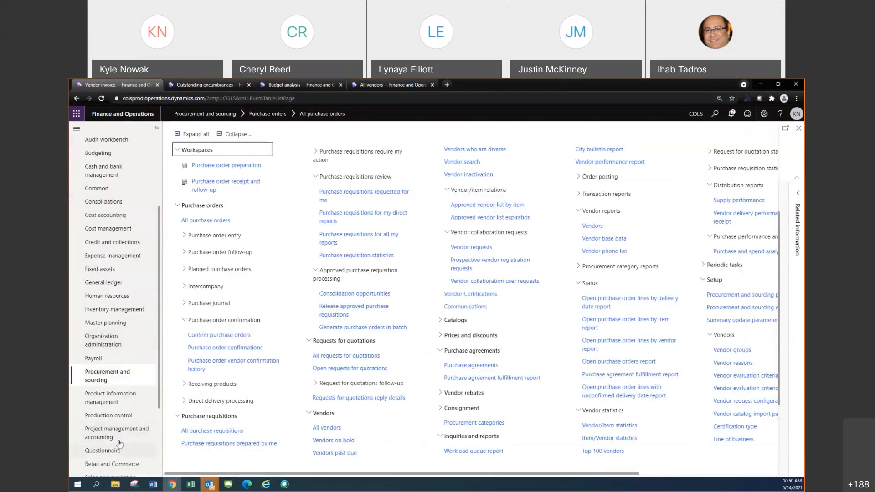
click(206, 220)
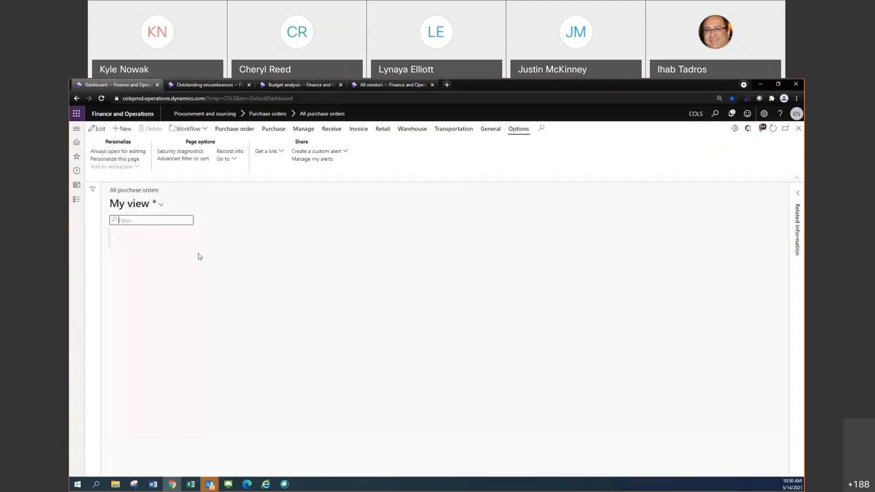
click(160, 208)
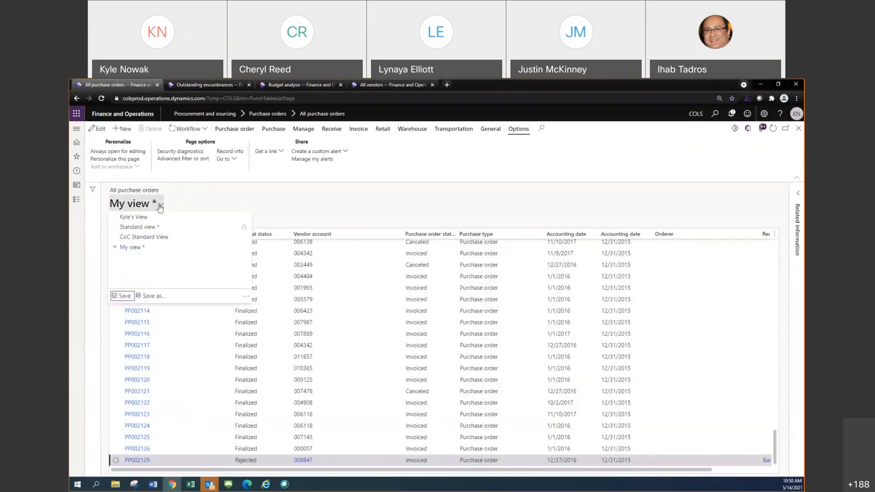
click(146, 237)
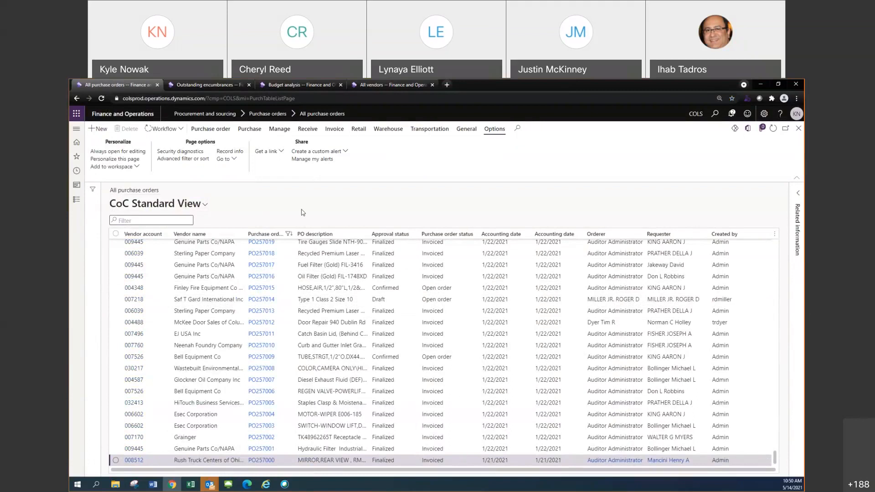
key(ctrl+p)
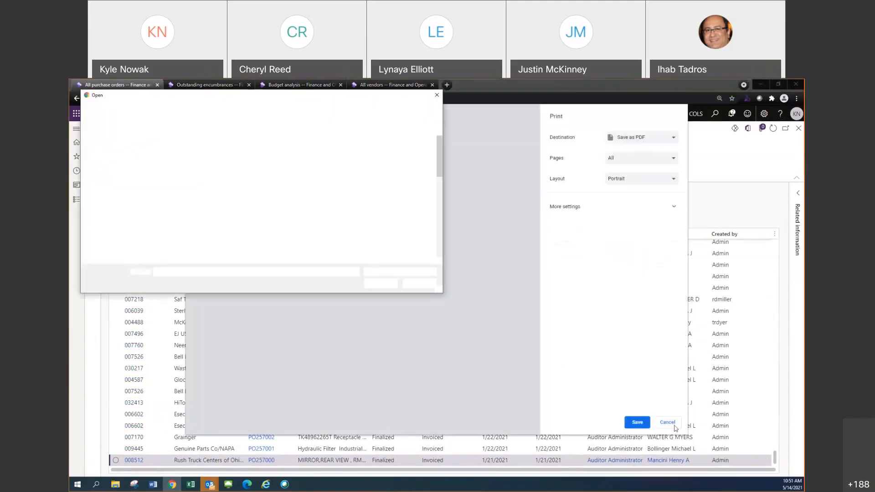
click(422, 286)
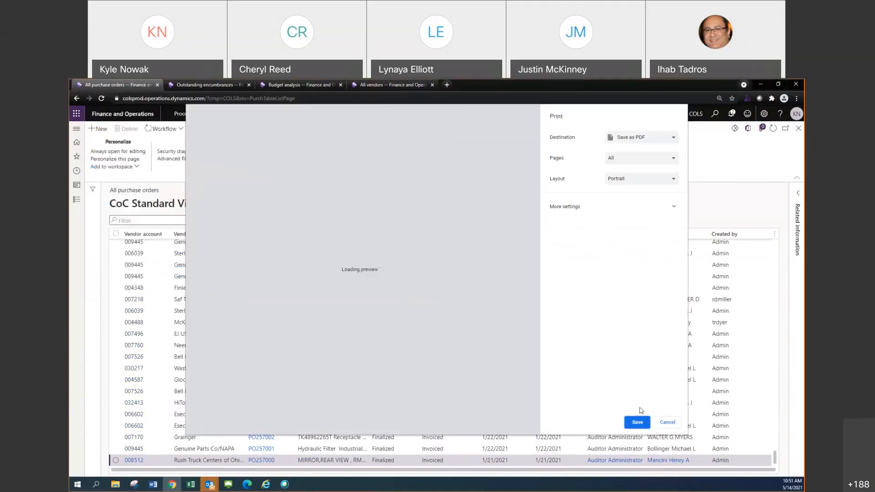
click(666, 422)
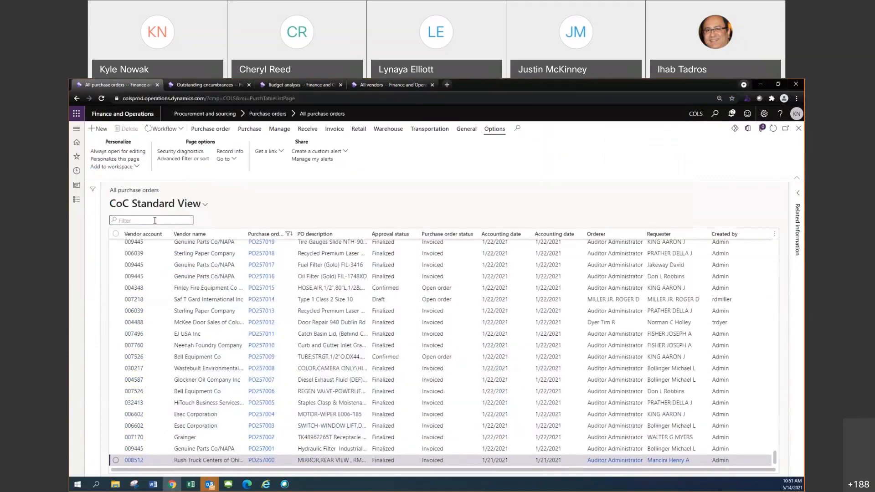
Filter the purchase orders list by the Purchase order column using the partial number "PO270"
text(PO)
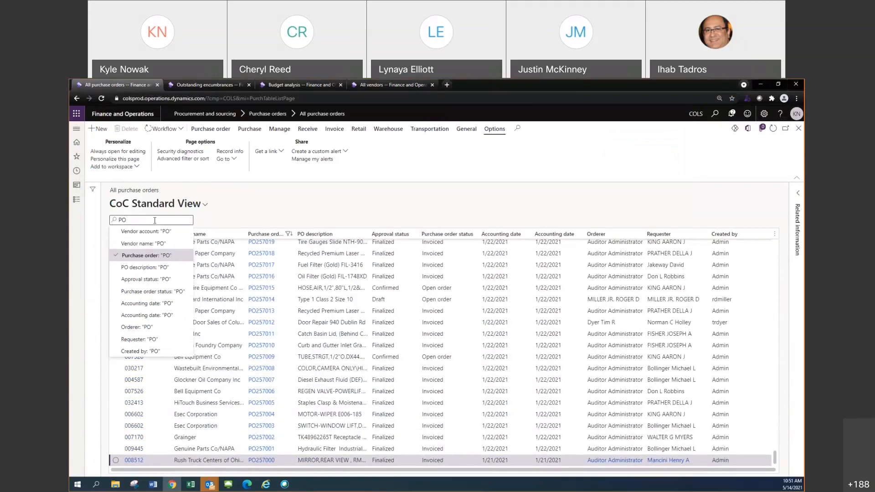
text(270)
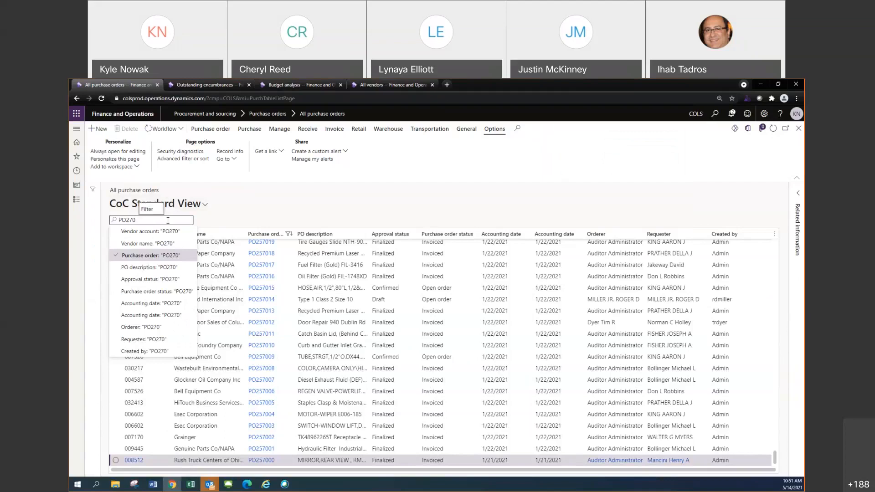
key(Return)
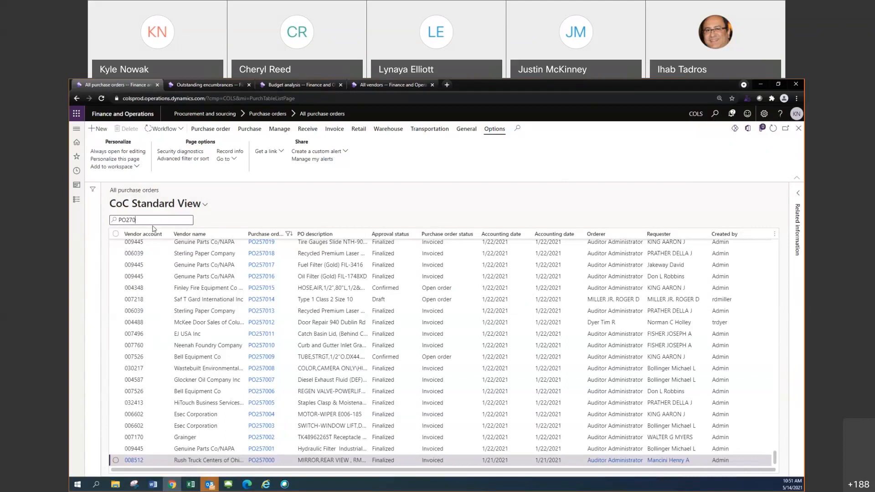
key(Return)
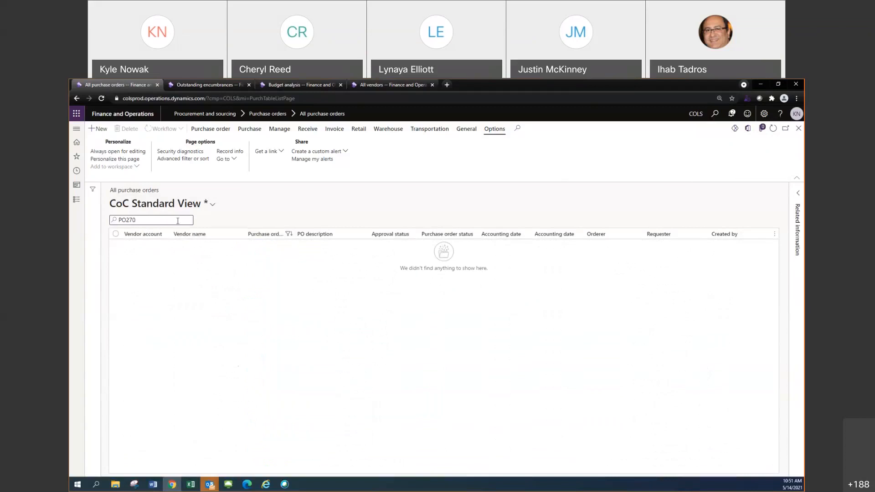
Replace the list filter with the full purchase order number and apply it to the Purchase order column
key(BackSpace)
key(BackSpace)
key(BackSpace)
key(BackSpace)
key(BackSpace)
text(PO27054)
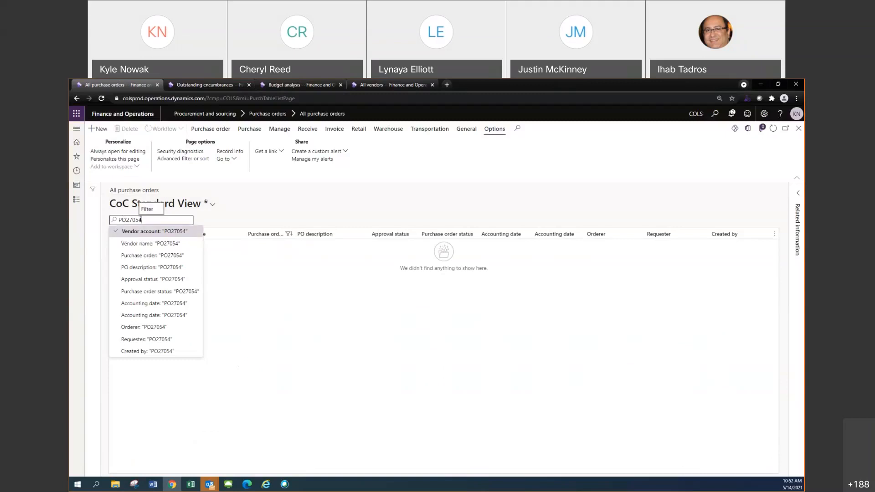
text(1)
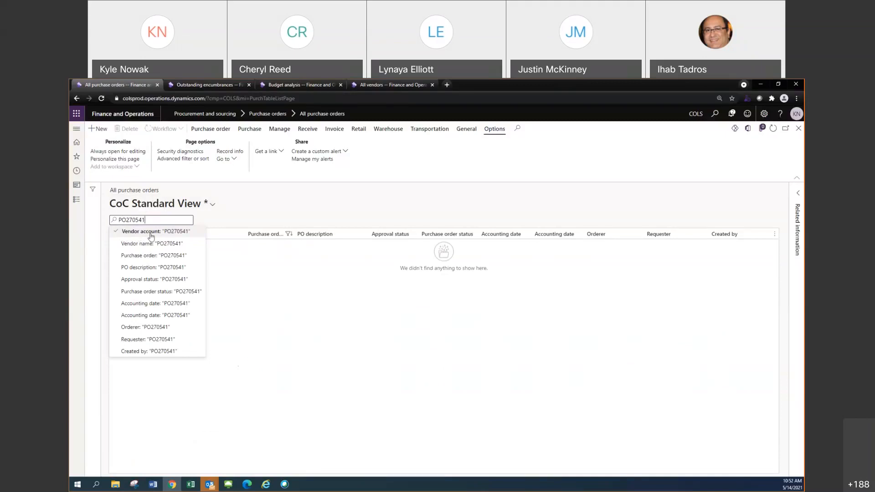
click(144, 257)
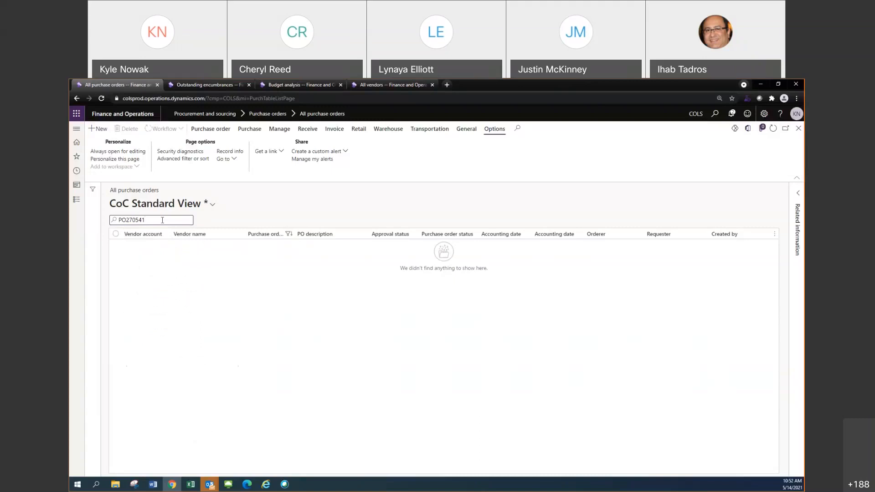
Broaden the purchase orders list filter by replacing the full order number with just "PO"
drag(162, 220, 112, 220)
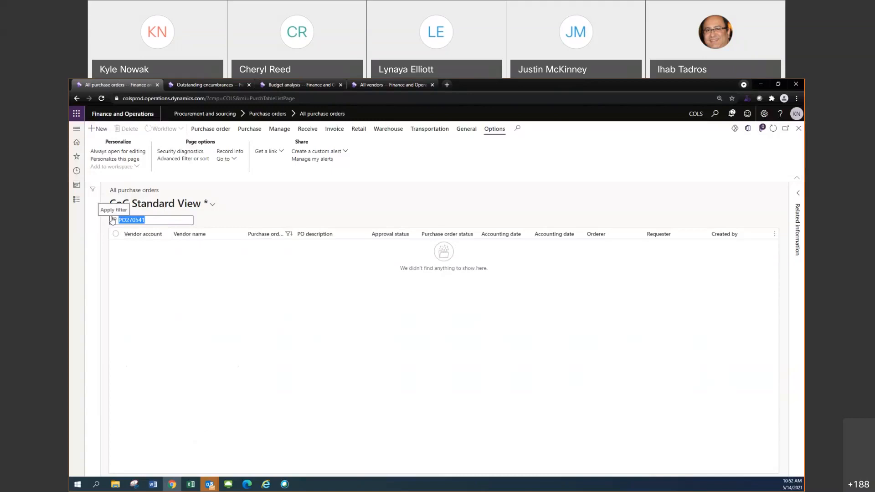
text(PO)
key(Return)
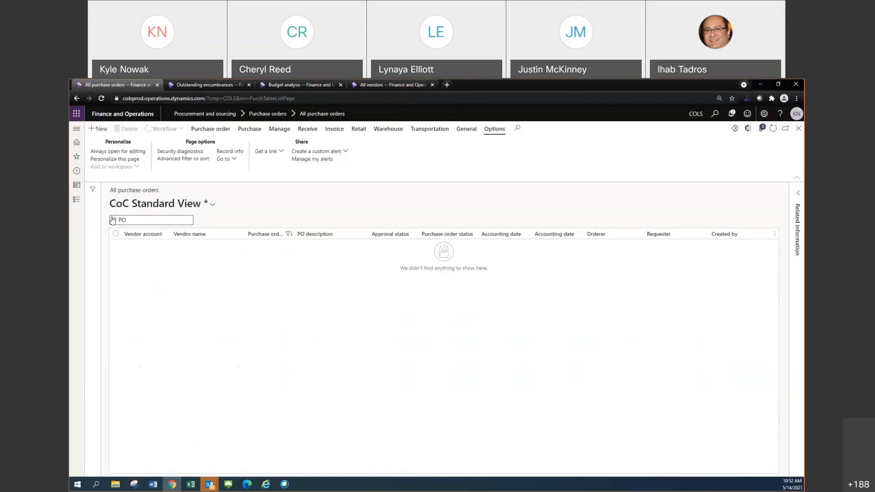
Narrow the purchase orders list to entries matching "PO270" in the Purchase order column
click(178, 222)
text(270)
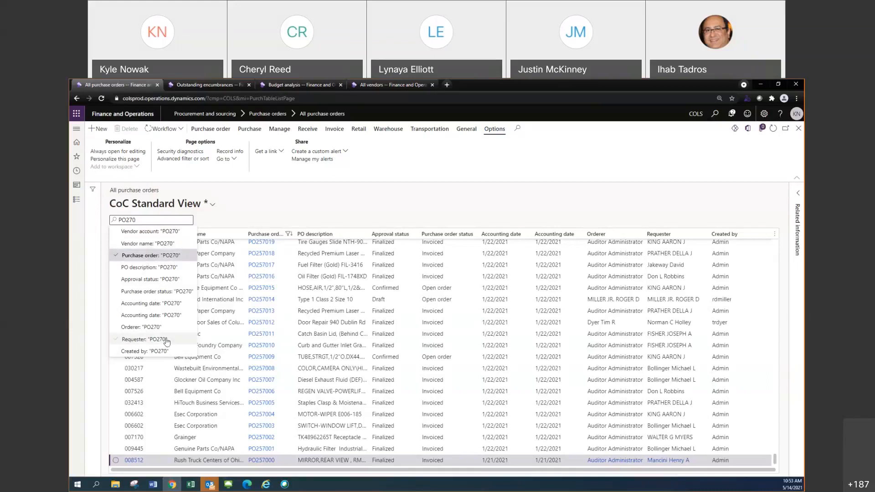
click(160, 256)
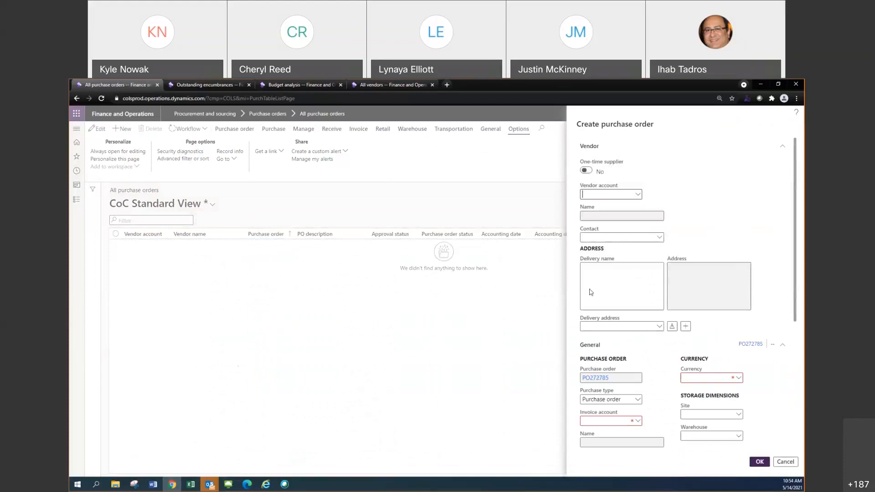
Create the new purchase order for vendor CoCTester620 with City of Columbus at 90 W Broad St rm 109 as the delivery address
click(609, 194)
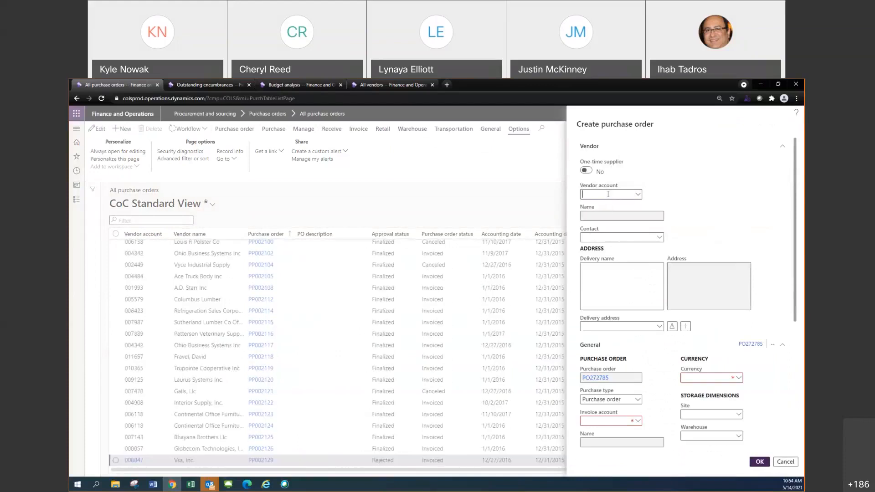
text(034412)
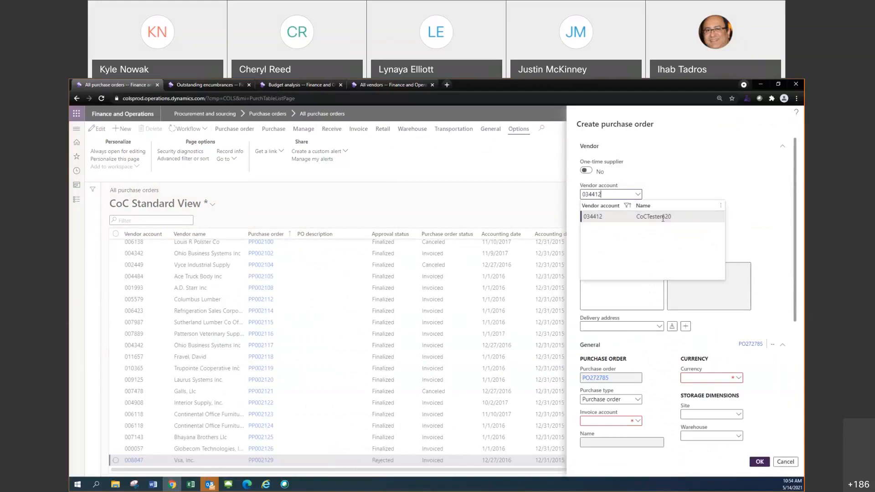
click(663, 218)
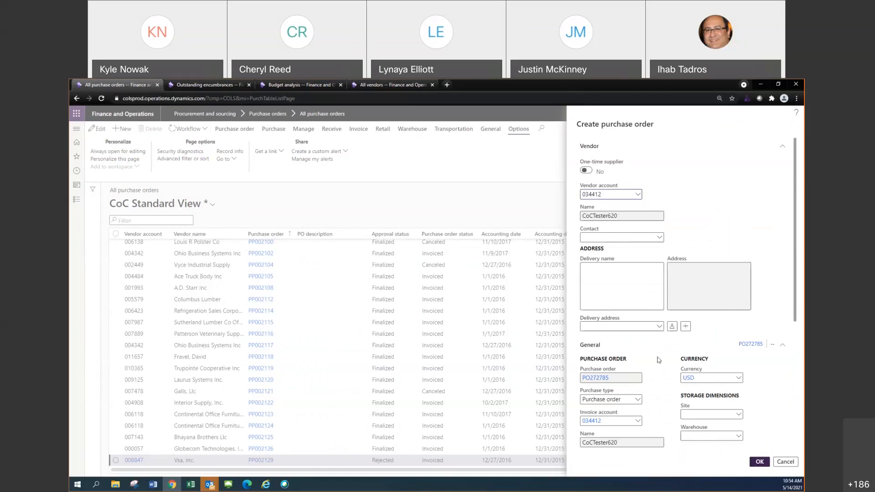
click(659, 327)
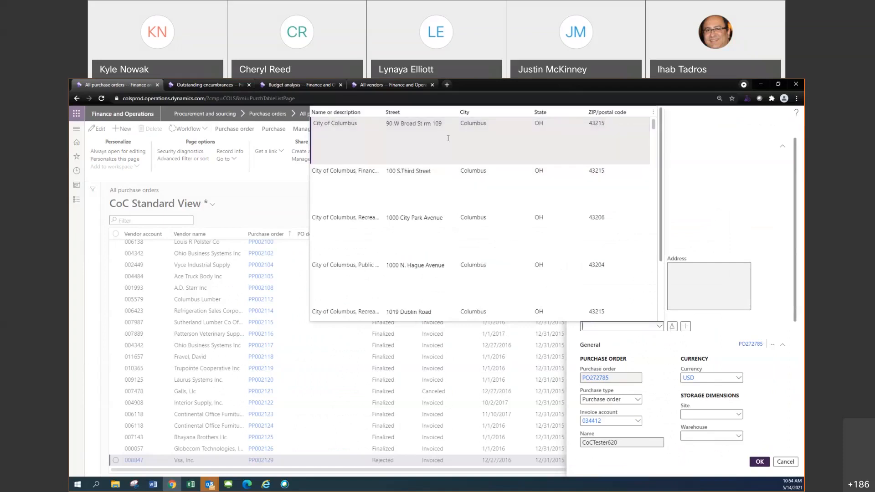
click(449, 141)
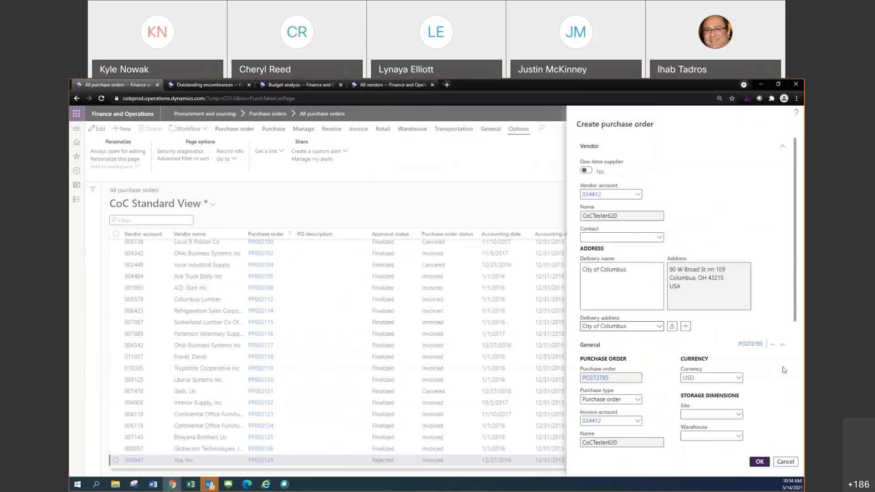
click(759, 461)
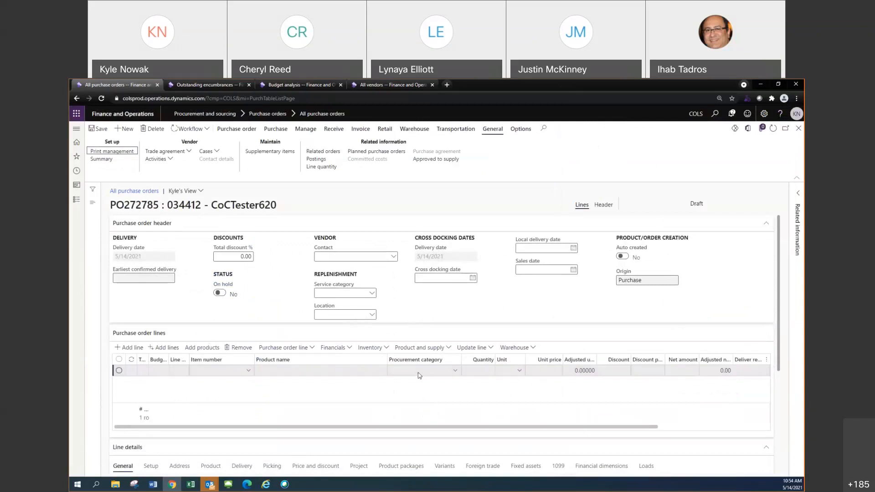
Set the first order line's procurement category to the Shirts and blouses class by searching for "shirts and blouses"
click(417, 374)
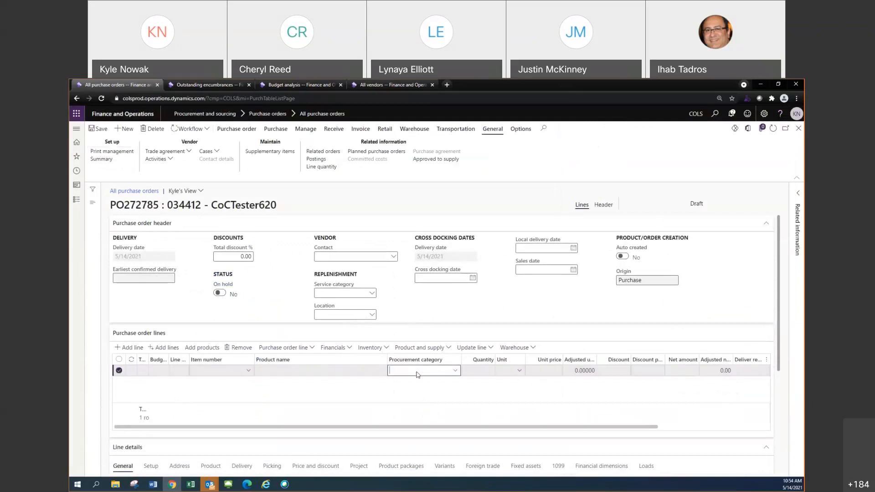
text(shirts and blouses)
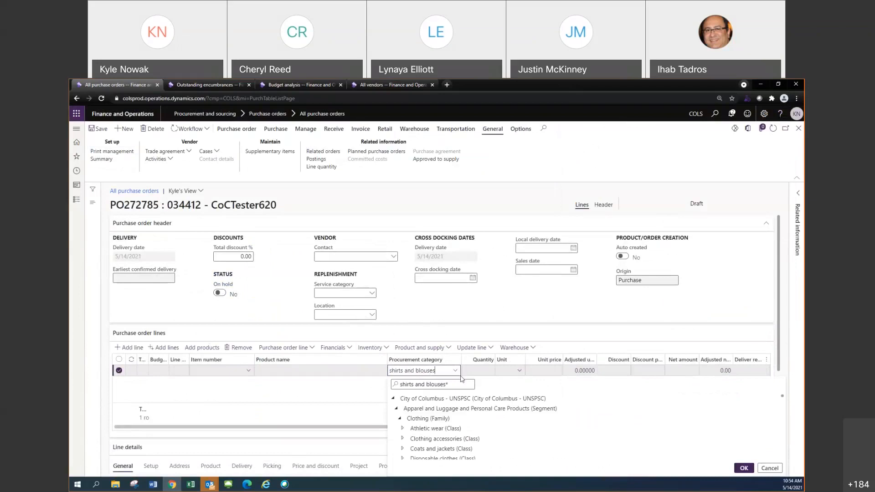
scroll(488, 398, down, 2)
scroll(479, 397, up, 2)
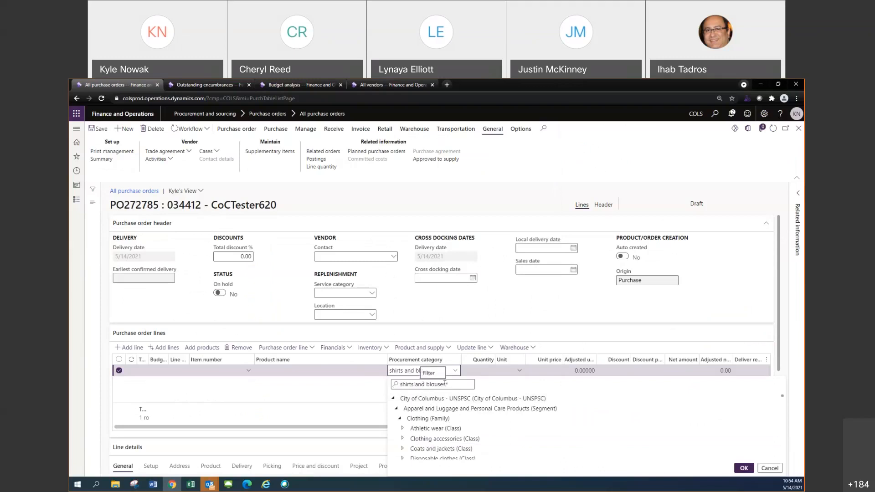
text(*)
scroll(494, 419, down, 3)
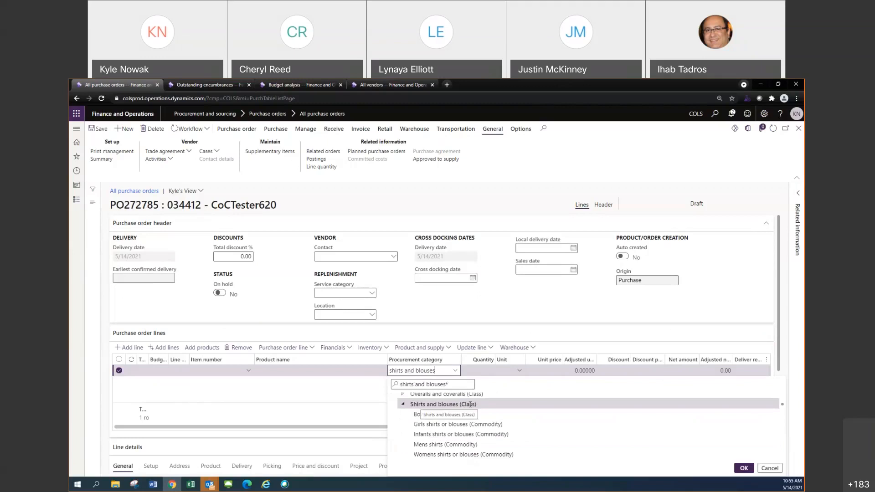
click(741, 469)
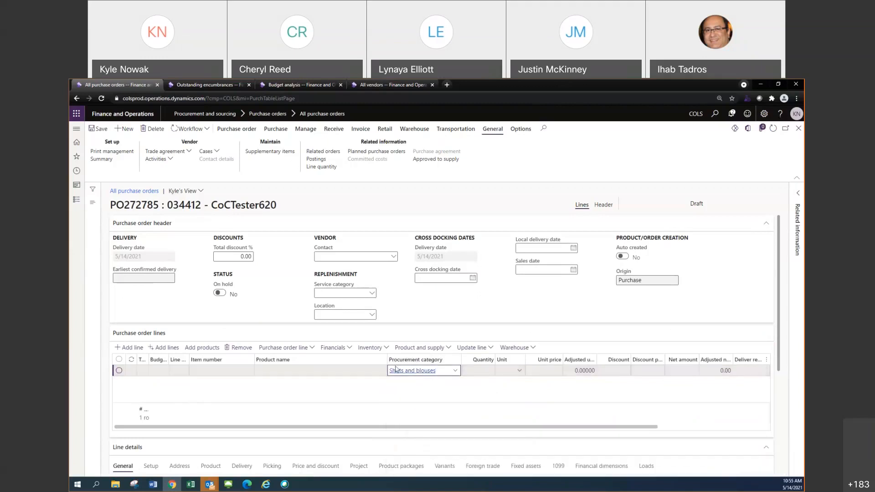
mouse_move(395, 375)
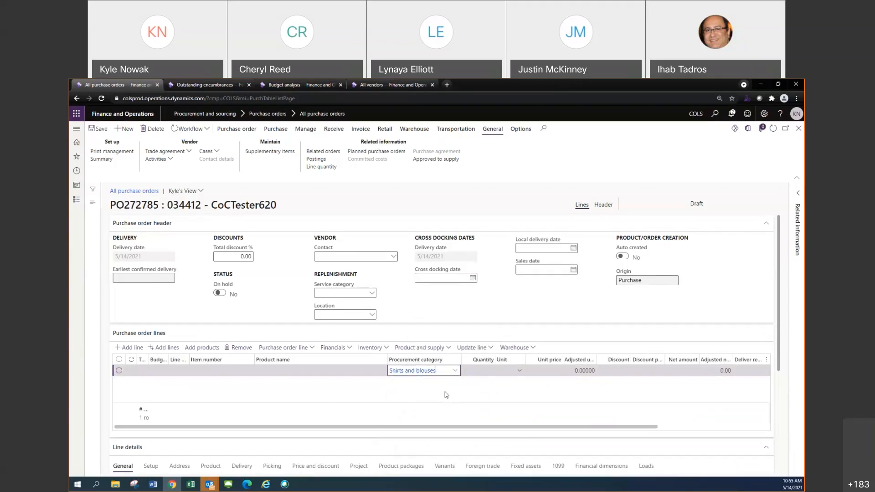
Add a second purchase order line and assign it the Shirts and blouses class, filtering the procurement categories by "shirts"
click(142, 351)
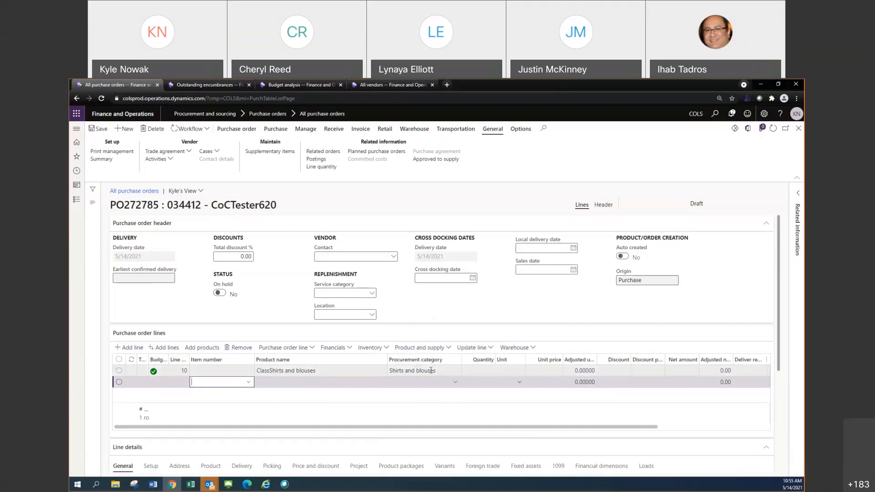
mouse_move(436, 370)
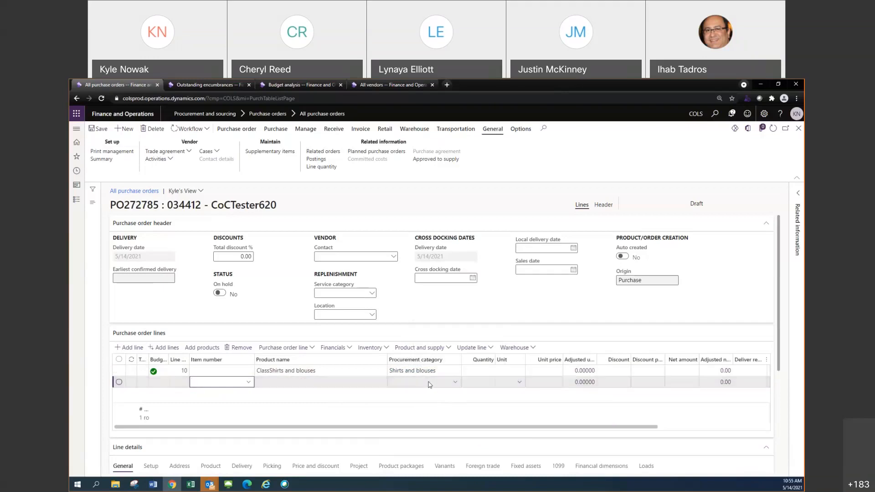
click(456, 382)
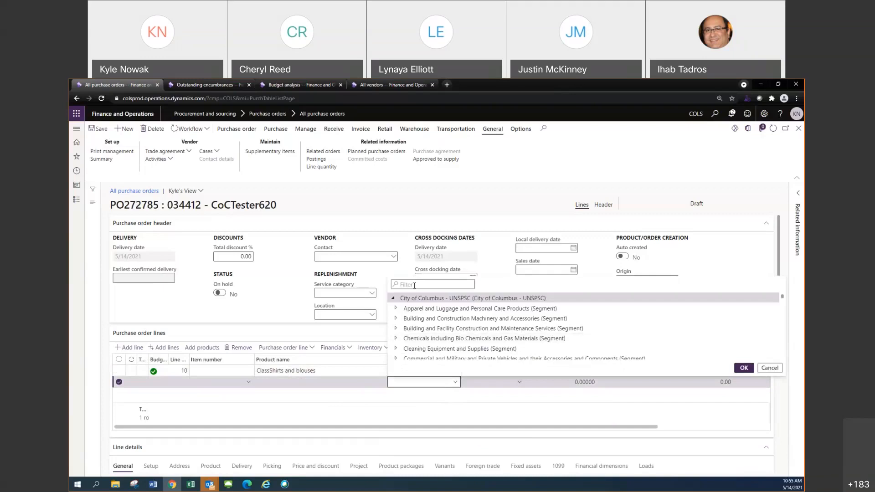
text(shirts)
double_click(415, 286)
key(Return)
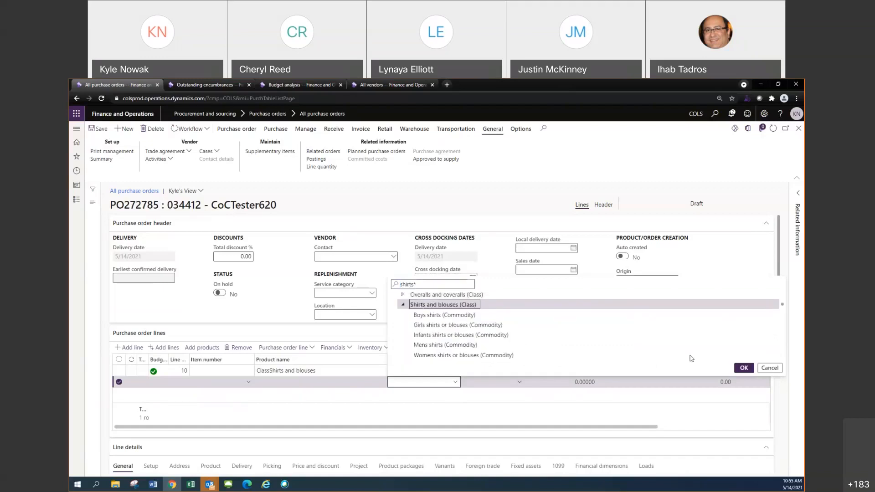
click(744, 368)
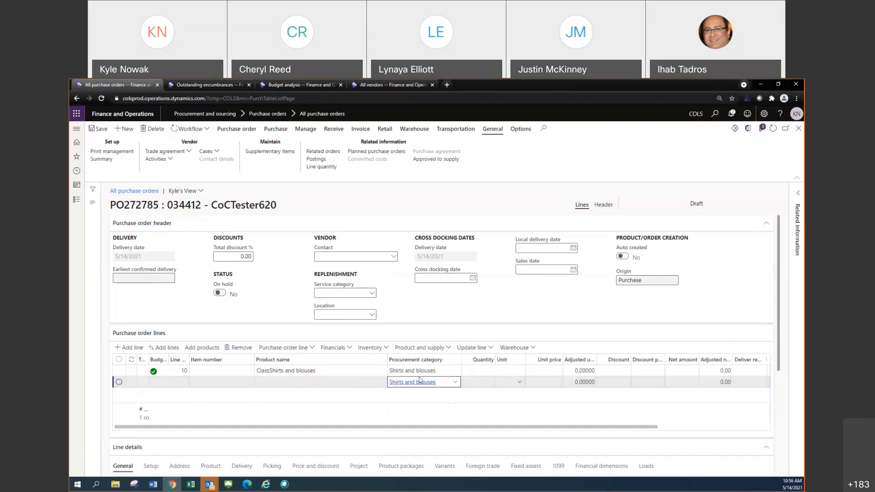
mouse_move(390, 380)
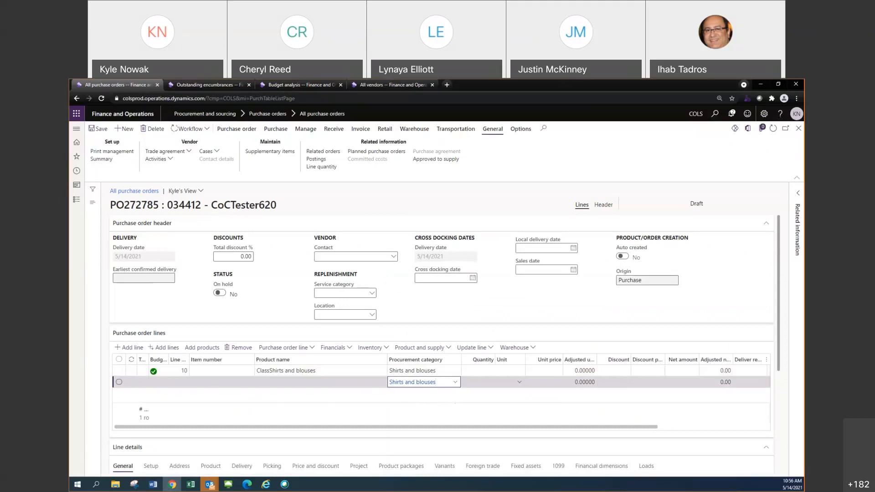
Leave the draft purchase order and return to the Finance and Operations home dashboard
key(alt+Tab)
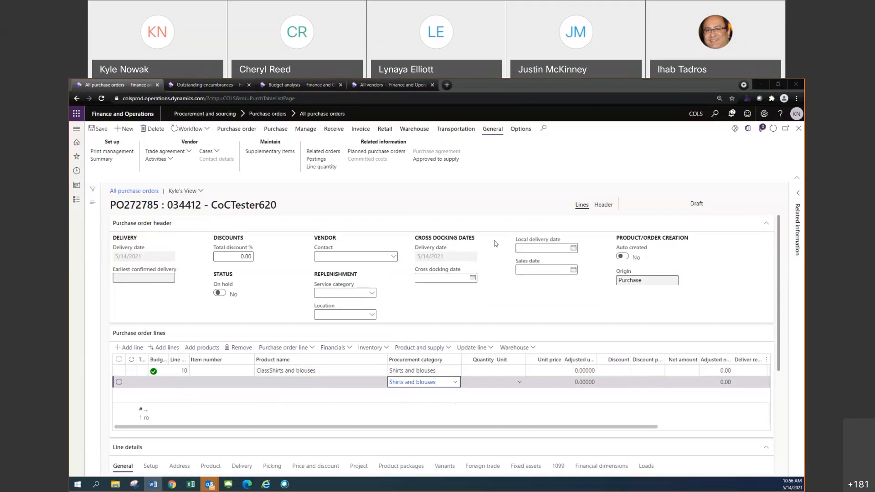
click(73, 146)
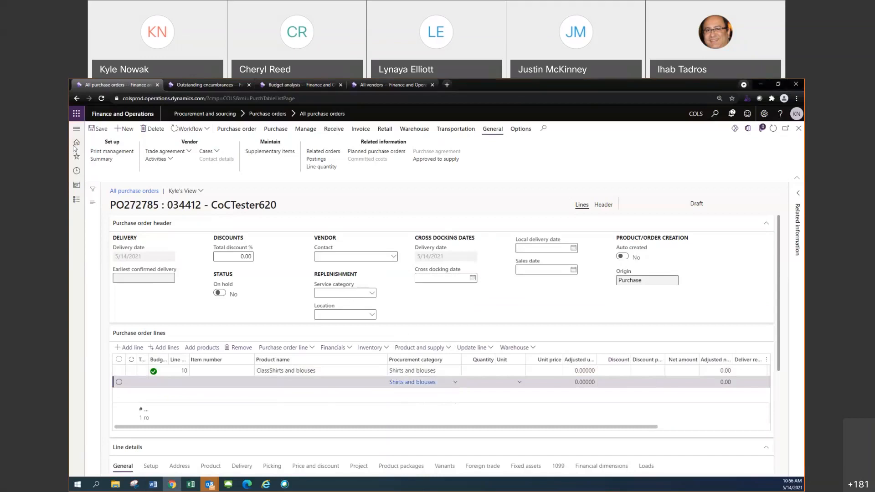
click(76, 143)
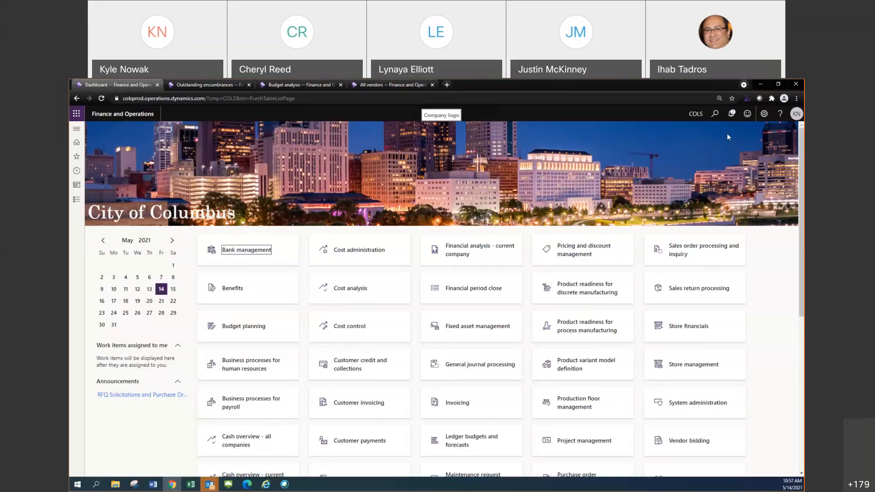
Open the Feedback form and select the whole session information block
click(748, 115)
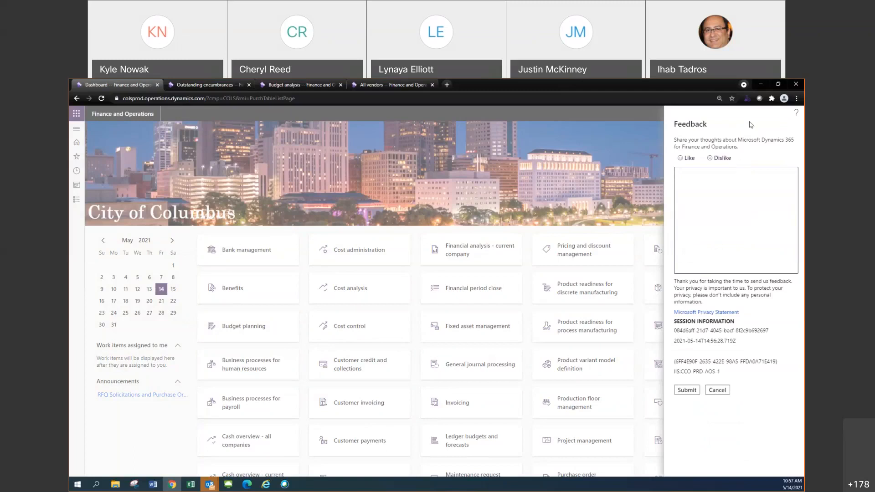
drag(729, 376, 674, 319)
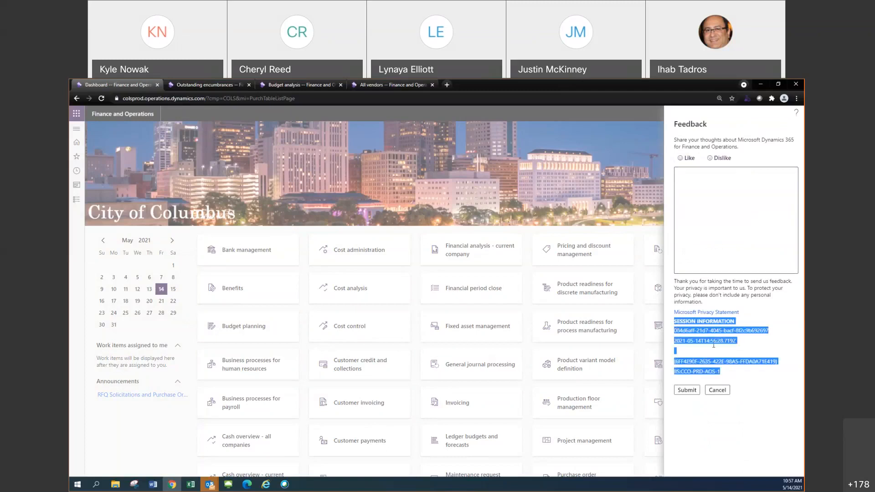